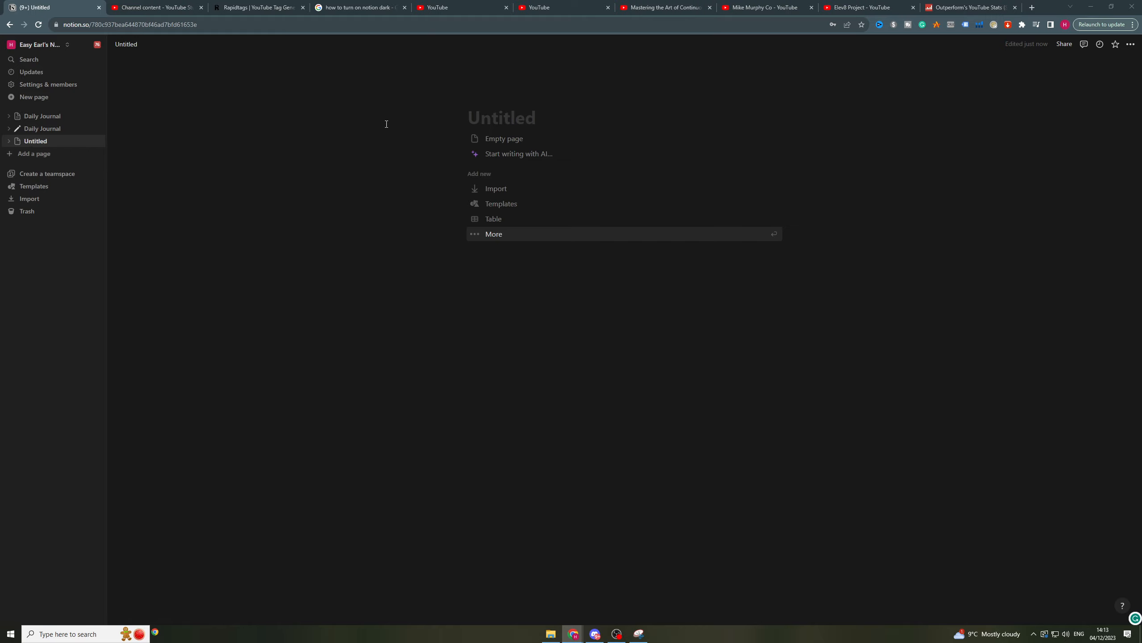
- Title the untitled page "Goal Tracker"
{"action": "left_click", "coordinate": [497, 114]}
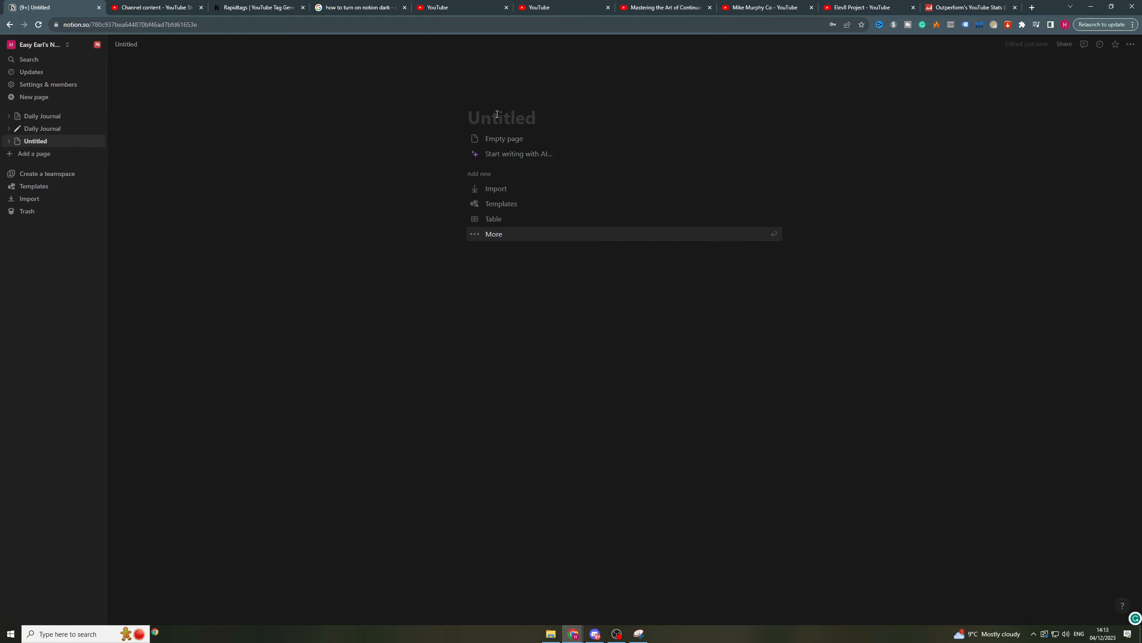
{"action": "type", "text": "Goal Treac"}
{"action": "key", "text": "BackSpace"}
{"action": "key", "text": "BackSpace"}
{"action": "key", "text": "BackSpace"}
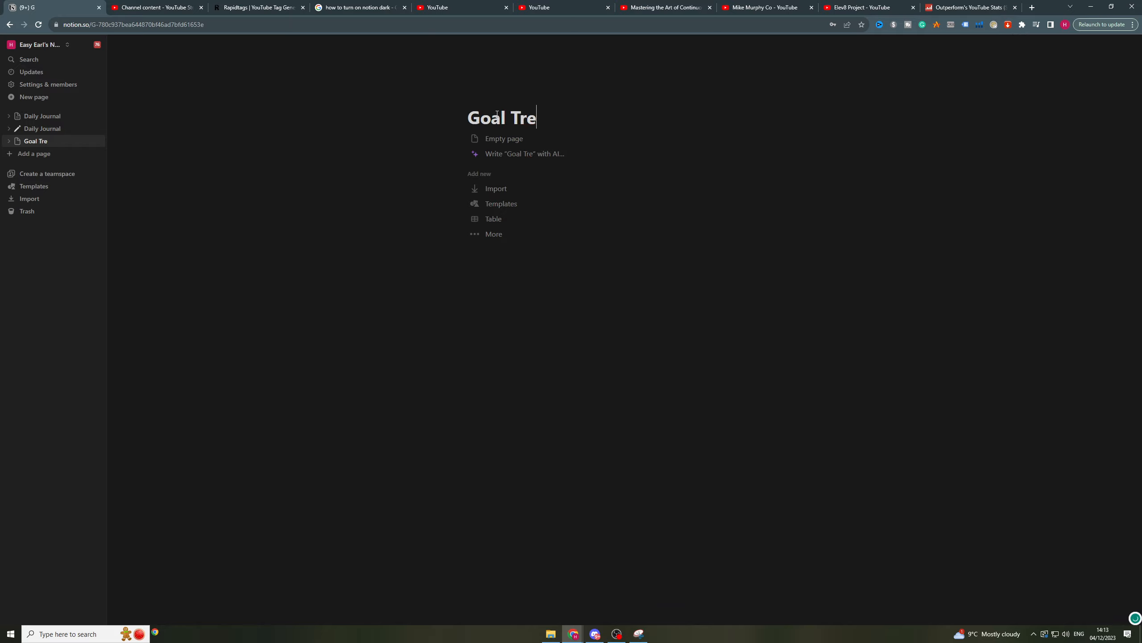
{"action": "type", "text": "acker"}
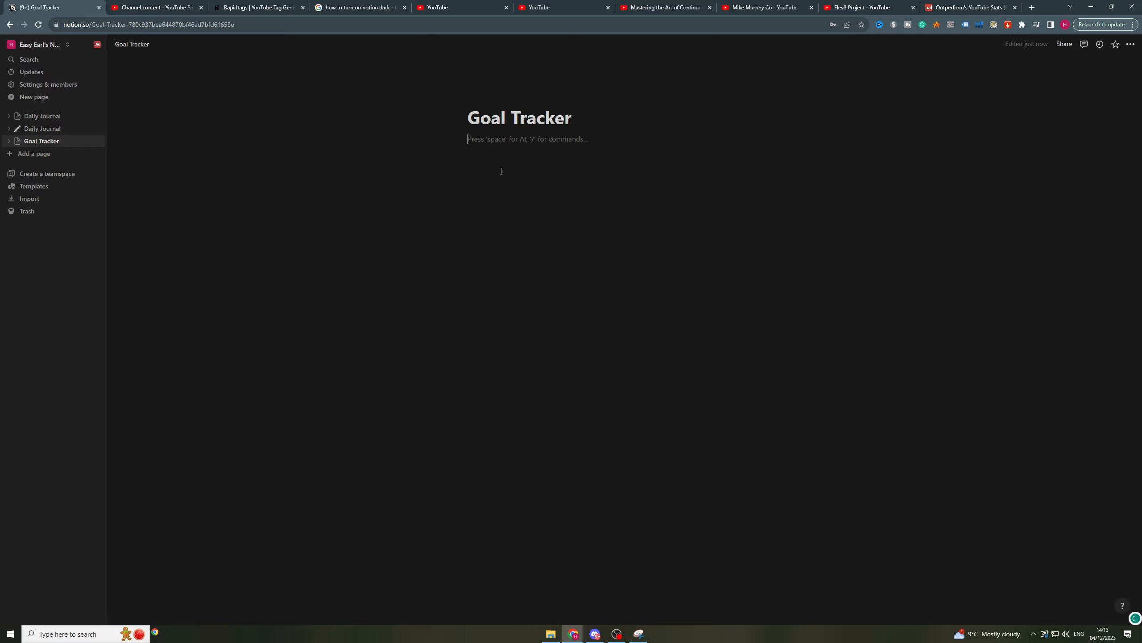
- Give the Goal Tracker page the plain "target" icon from the icon set, searching for "targ"
{"action": "left_click", "coordinate": [486, 97]}
{"action": "left_click", "coordinate": [498, 123]}
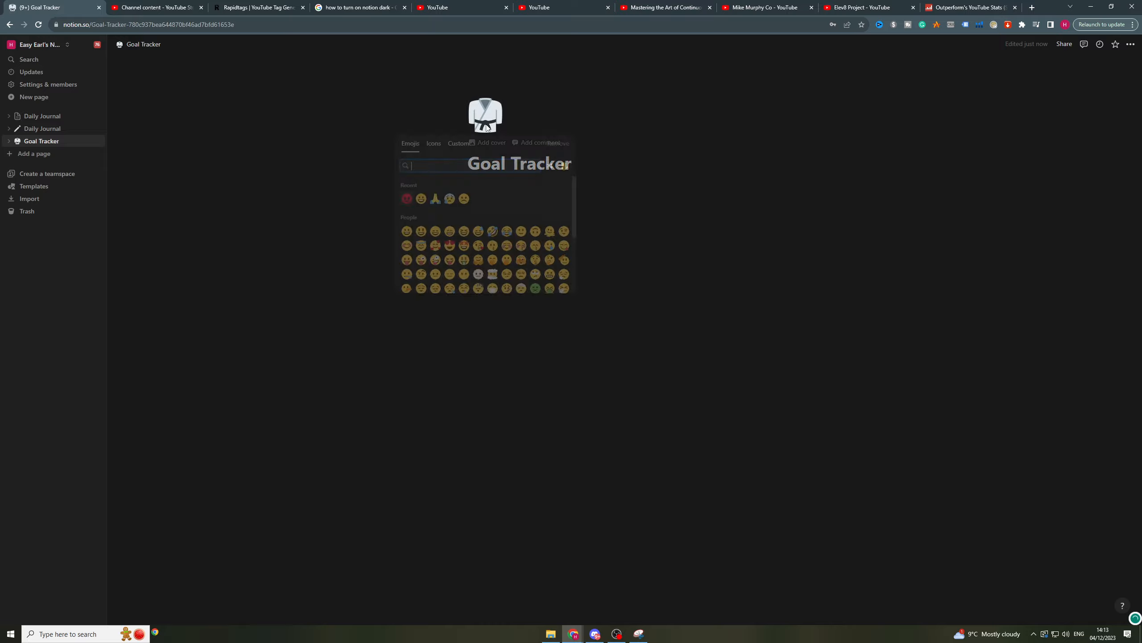
{"action": "type", "text": "targ"}
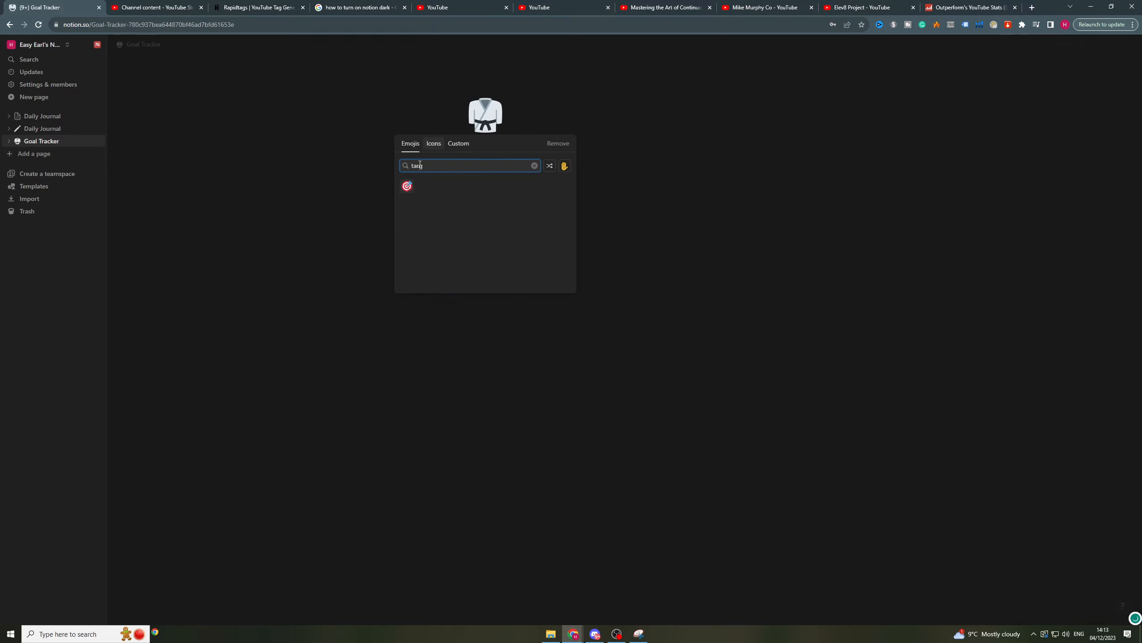
{"action": "left_click", "coordinate": [435, 145]}
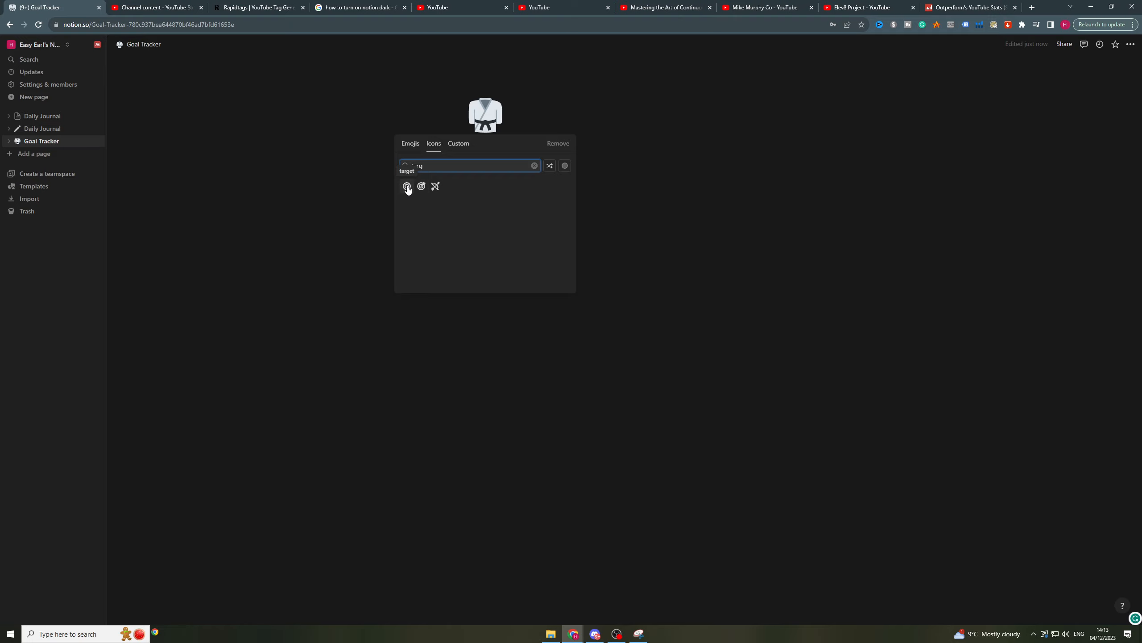
{"action": "left_click", "coordinate": [407, 187]}
{"action": "left_click", "coordinate": [377, 202]}
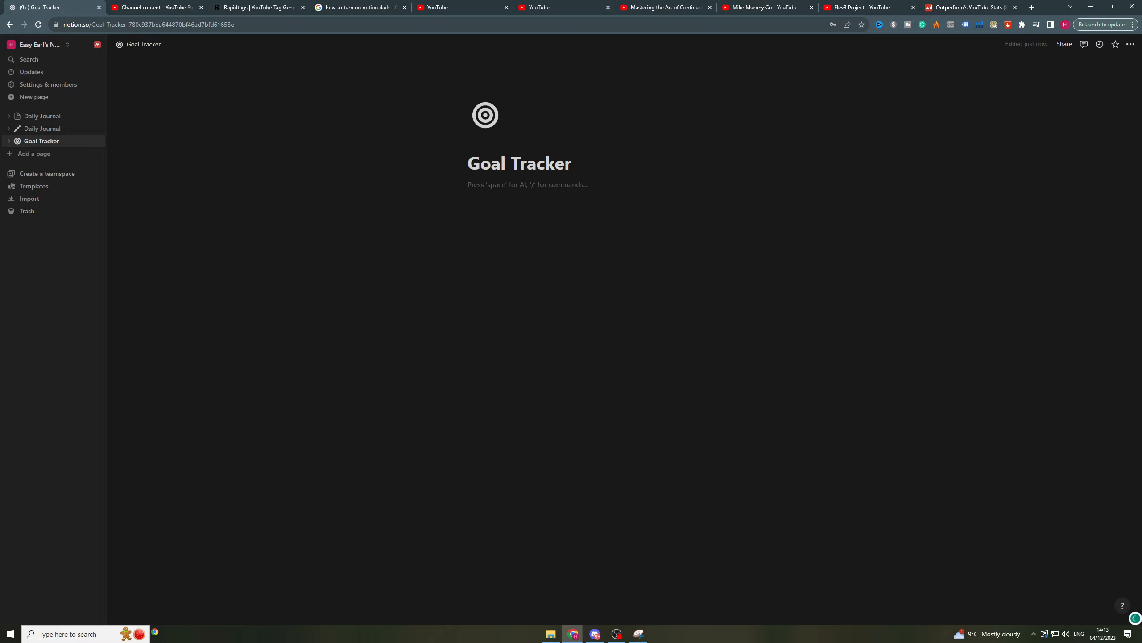
- Turn on full width for the Goal Tracker page
{"action": "left_click", "coordinate": [1133, 45]}
{"action": "left_click", "coordinate": [1123, 121]}
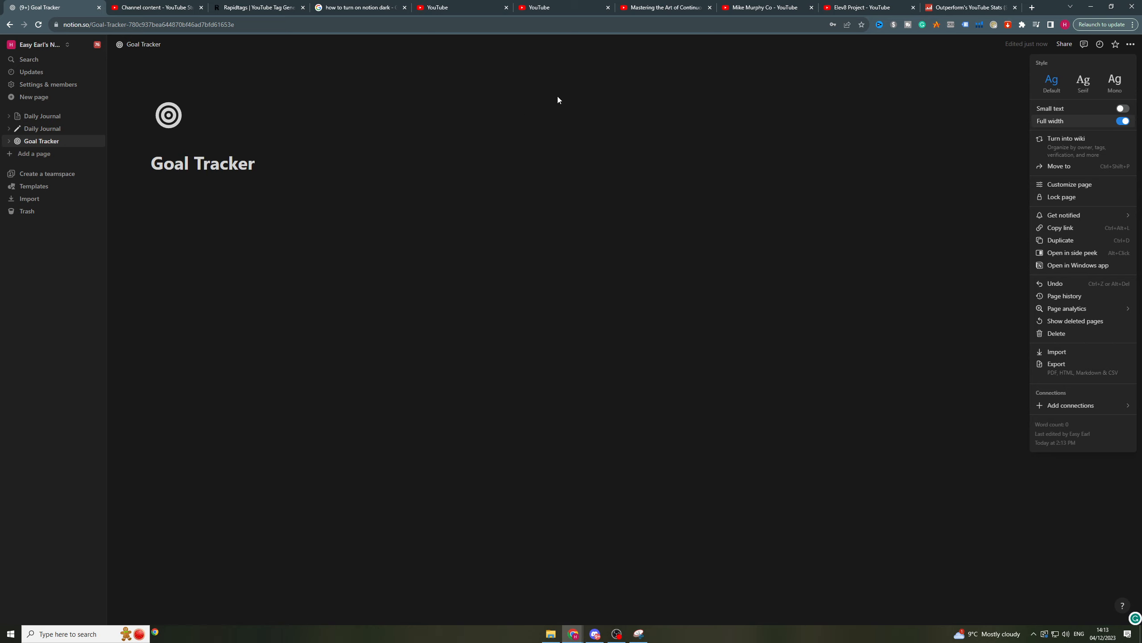
{"action": "left_click", "coordinate": [506, 161]}
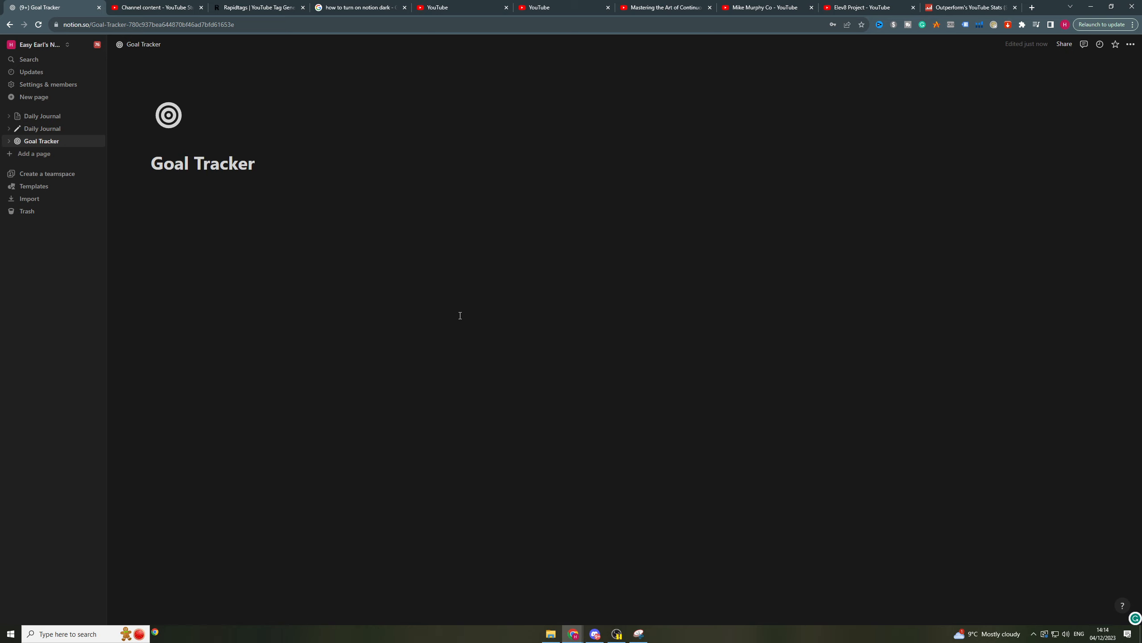
{"action": "left_click", "coordinate": [208, 193]}
{"action": "type", "text": "/tabl"}
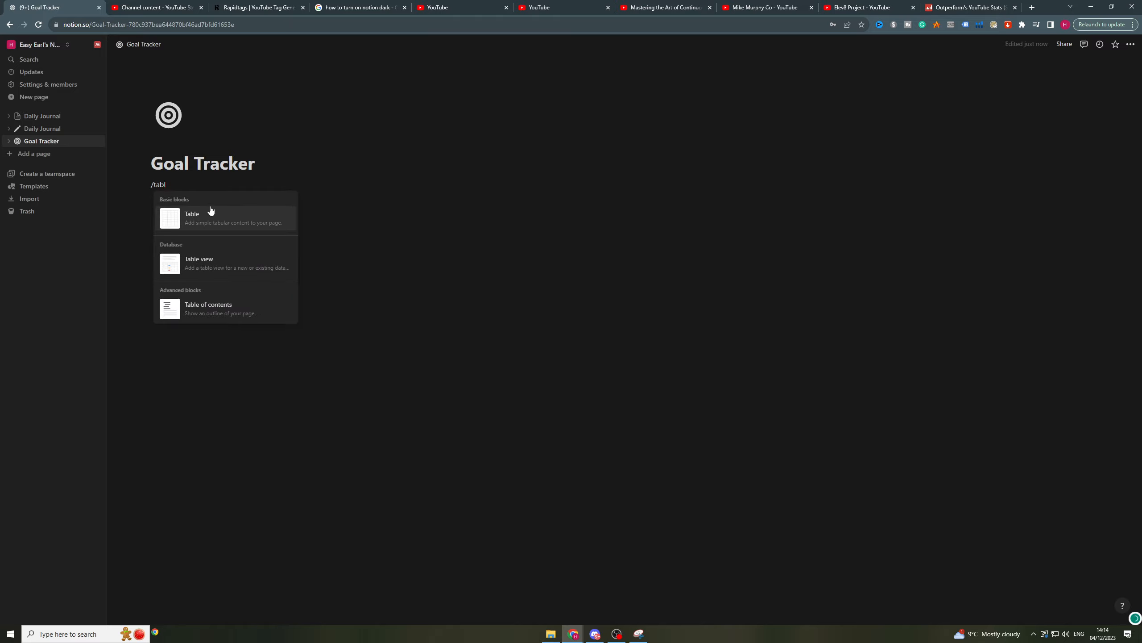
{"action": "left_click", "coordinate": [212, 214]}
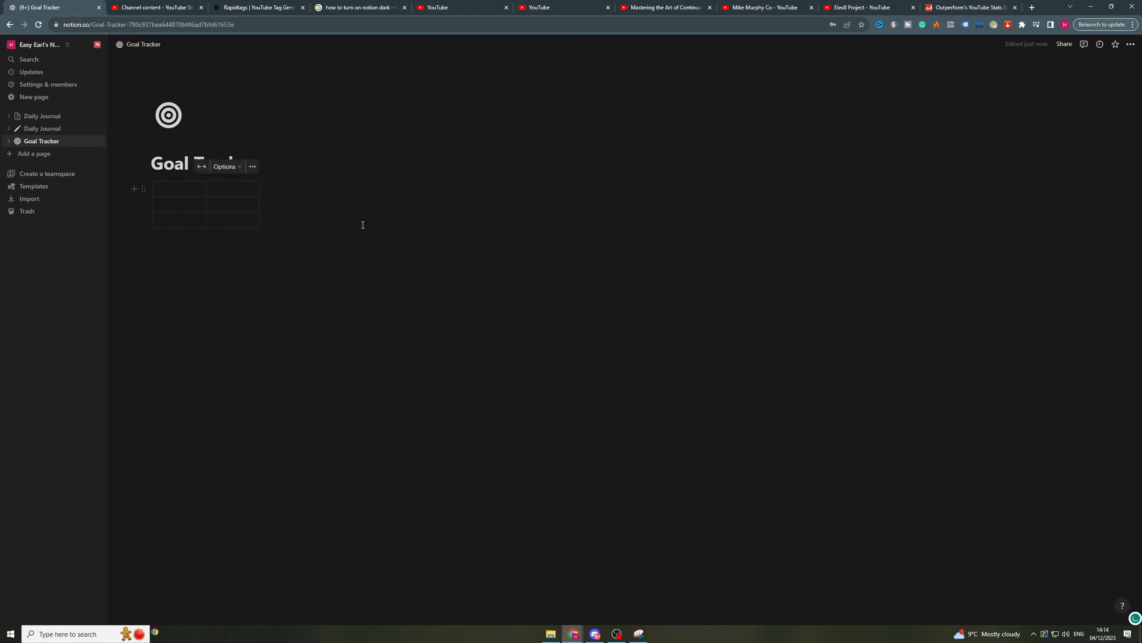
{"action": "key", "text": "ctrl+z"}
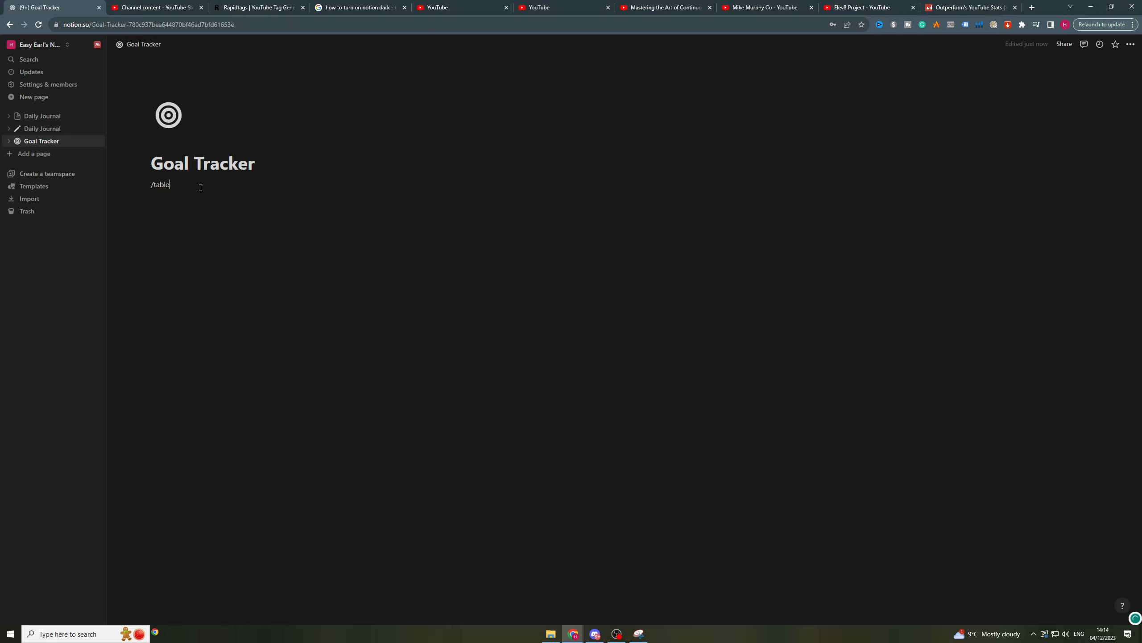
{"action": "key", "text": "BackSpace"}
{"action": "key", "text": "BackSpace"}
{"action": "key", "text": "BackSpace"}
- Insert a table view with a new database titled "Goal Tracking Database" below the page title, and hide the database title
{"action": "type", "text": "/ta"}
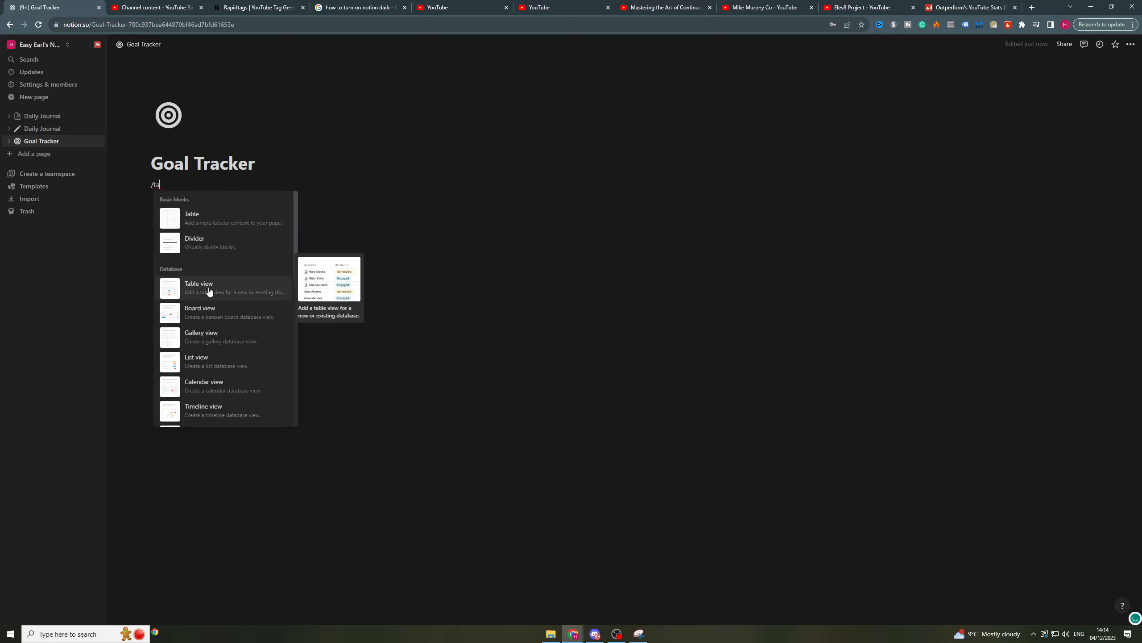
{"action": "left_click", "coordinate": [239, 287]}
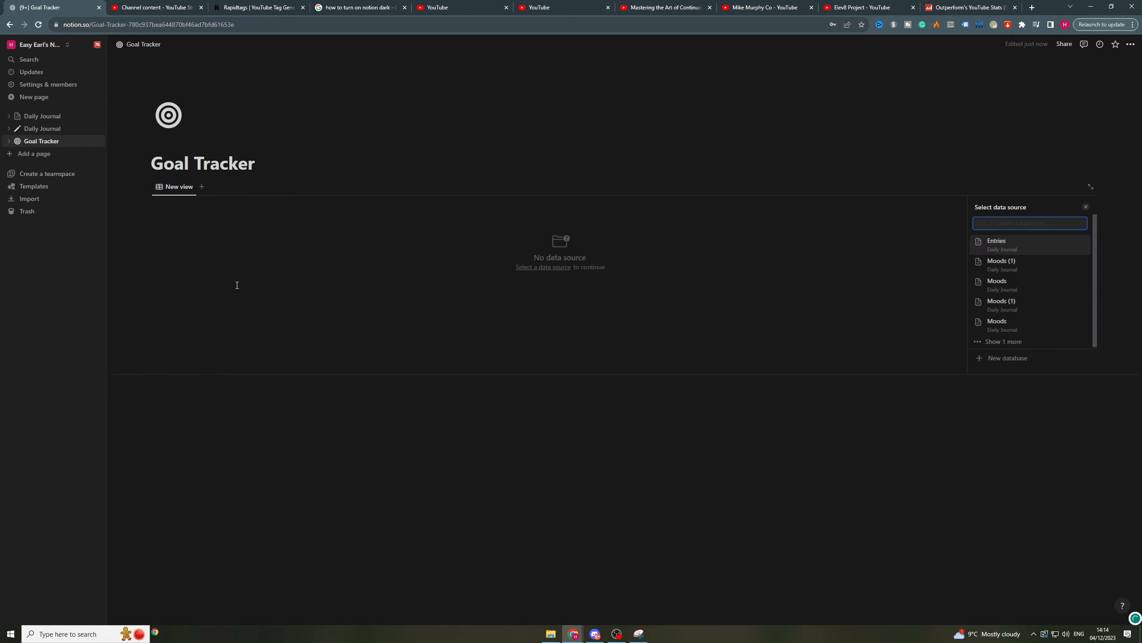
{"action": "left_click", "coordinate": [1008, 361]}
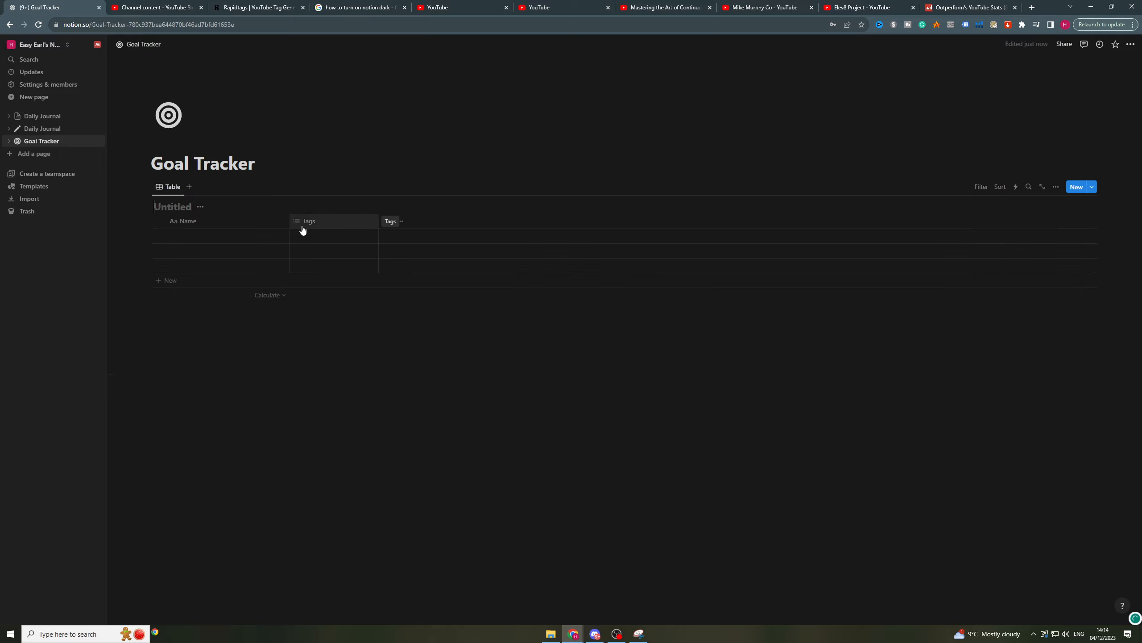
{"action": "type", "text": "Goal Tracking Database"}
{"action": "left_click", "coordinate": [271, 206]}
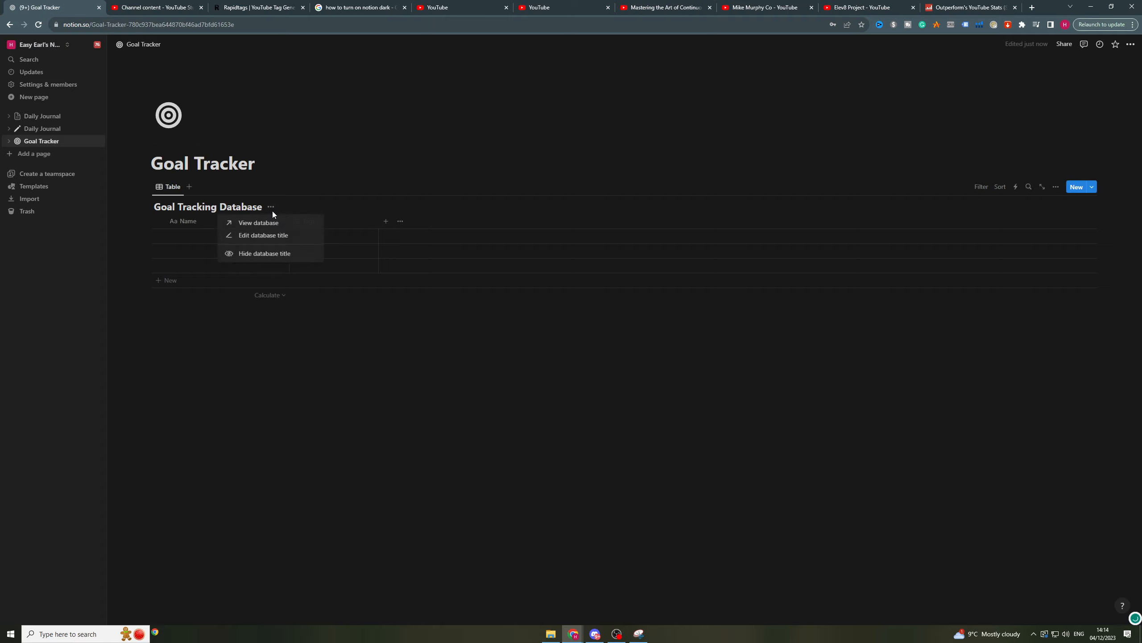
{"action": "left_click", "coordinate": [260, 254]}
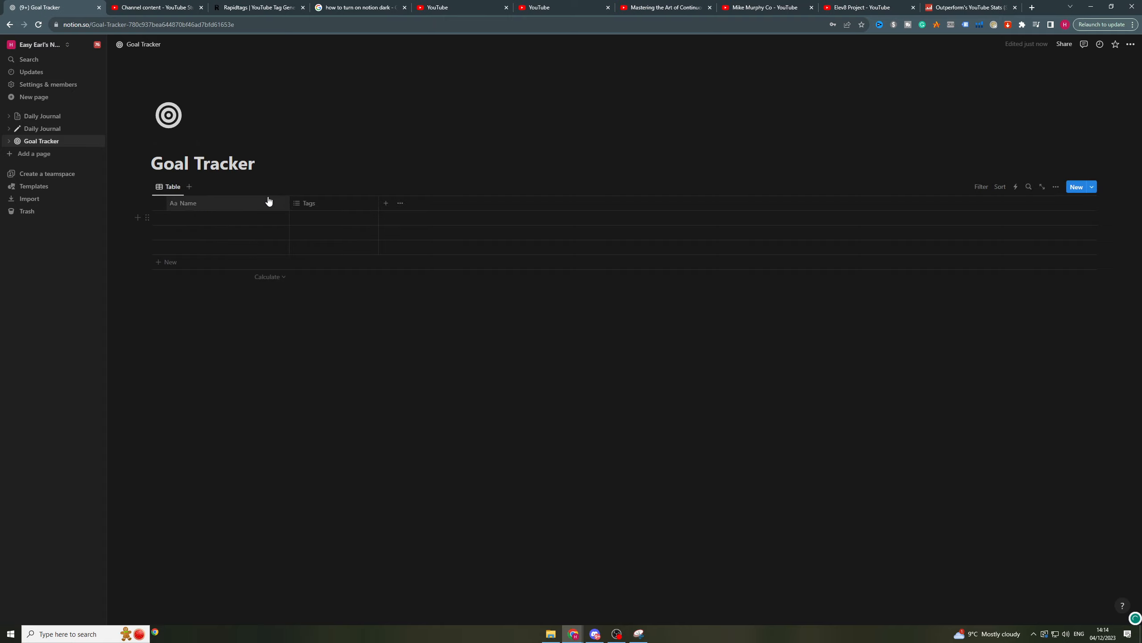
- Narrow the Name column and delete the Tags property from the database
{"action": "left_click_drag", "start_coordinate": [289, 200], "coordinate": [241, 204]}
{"action": "left_click", "coordinate": [283, 205]}
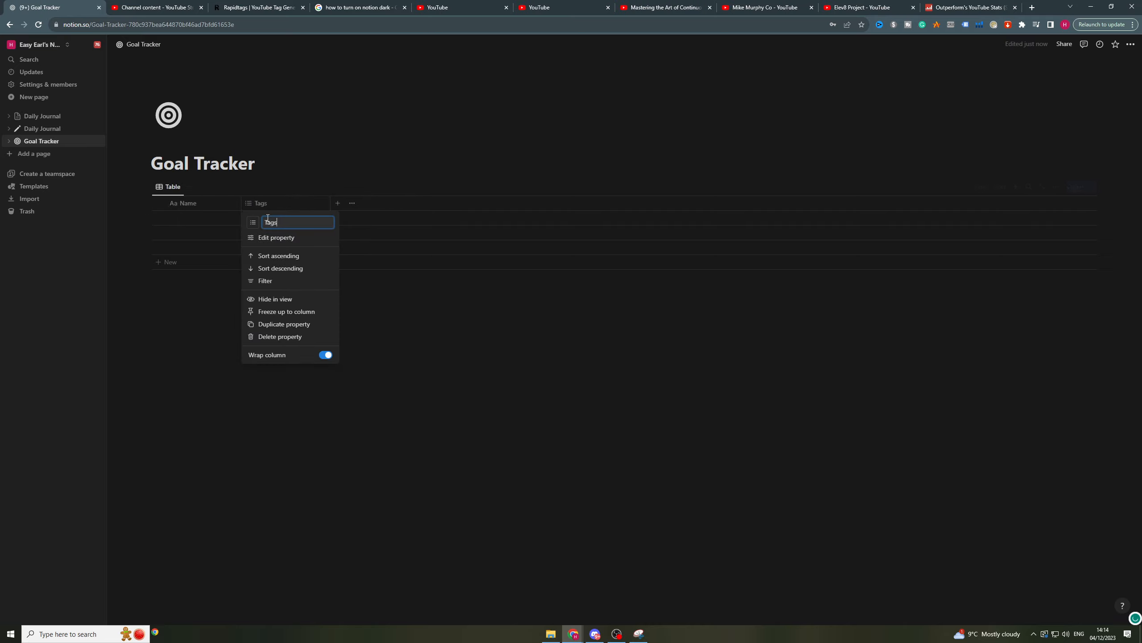
{"action": "left_click", "coordinate": [283, 242]}
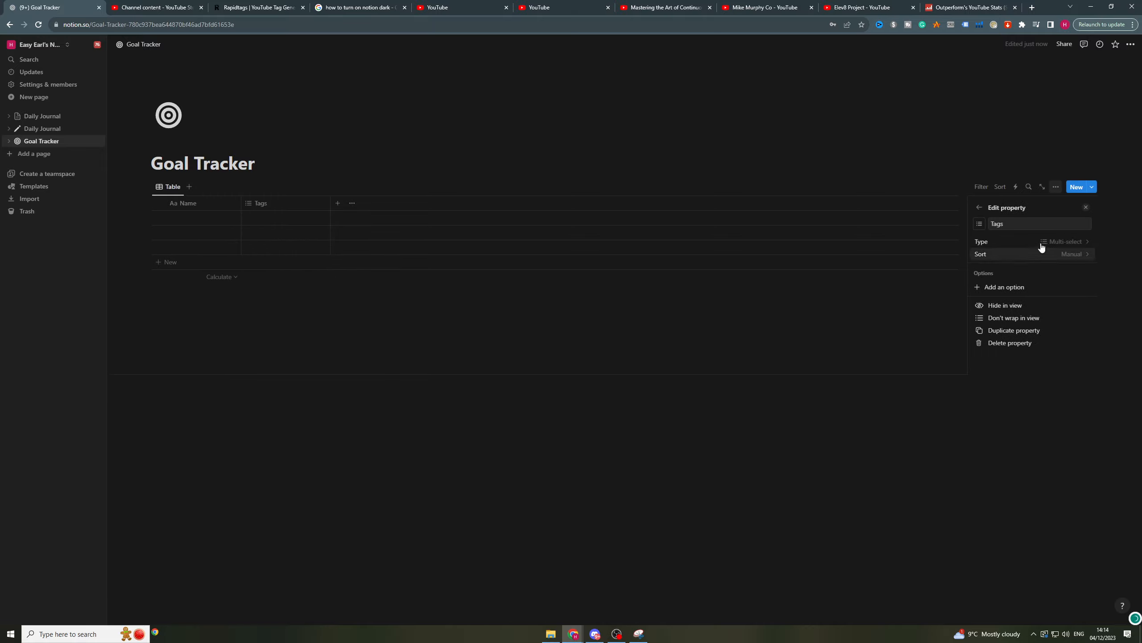
{"action": "left_click", "coordinate": [1008, 343]}
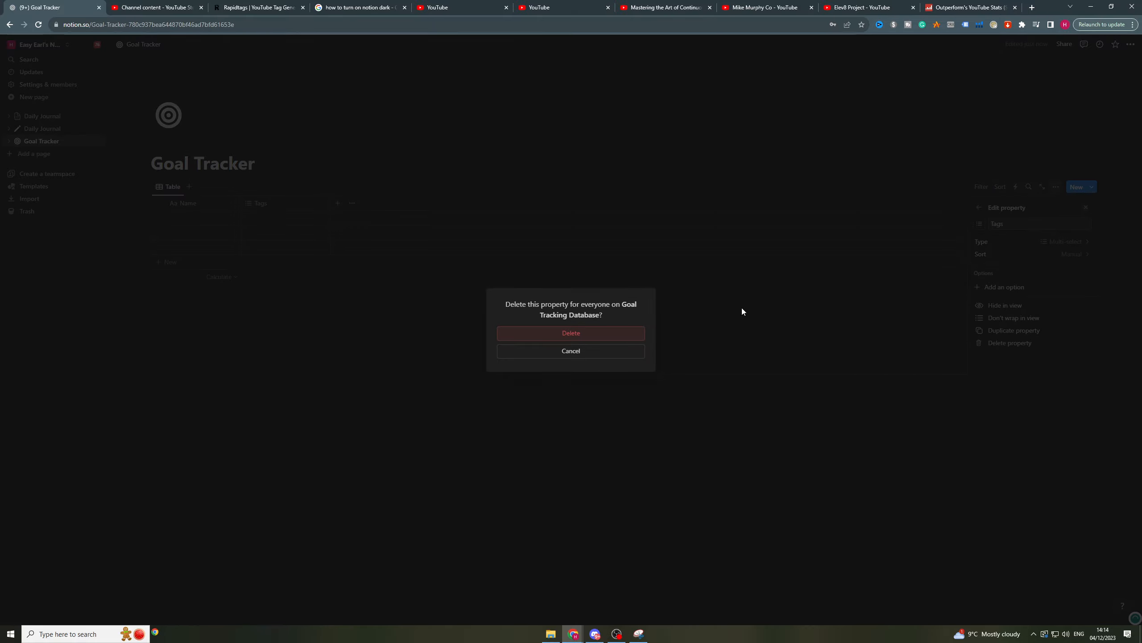
{"action": "left_click", "coordinate": [615, 329]}
{"action": "key", "text": "Escape"}
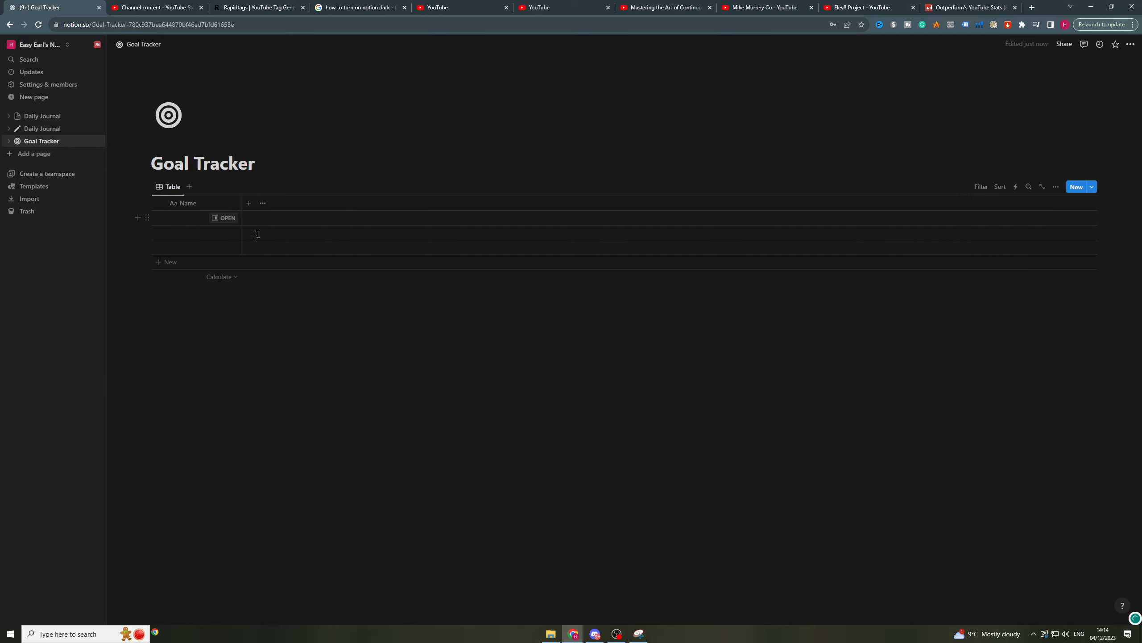
- Add a Select property named "Quarter" to the table
{"action": "left_click", "coordinate": [247, 208]}
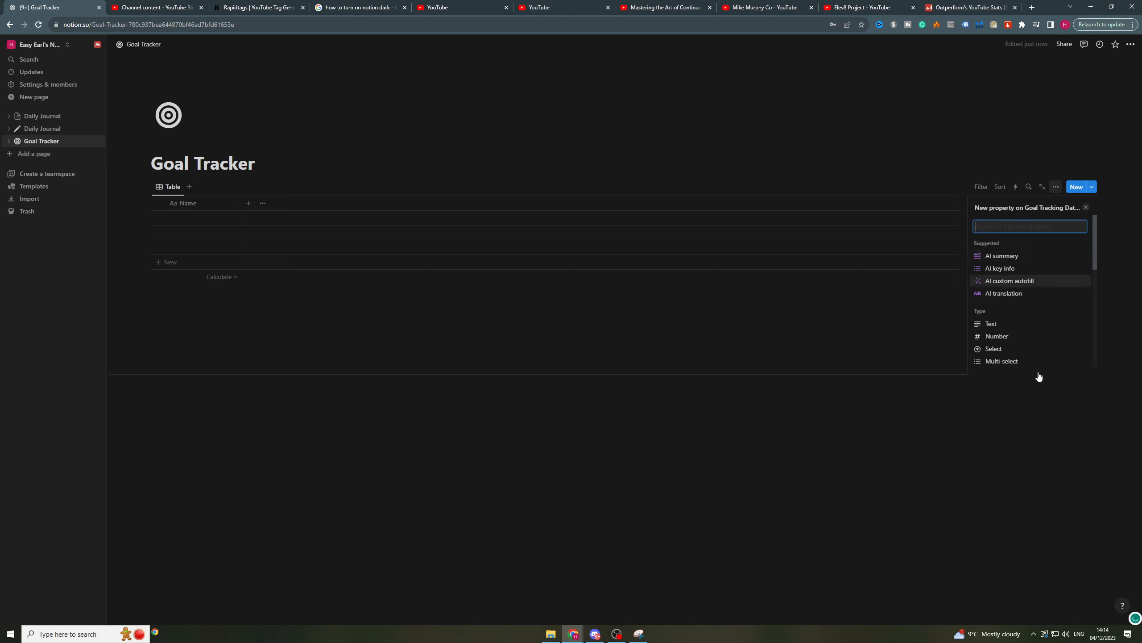
{"action": "left_click", "coordinate": [1012, 350]}
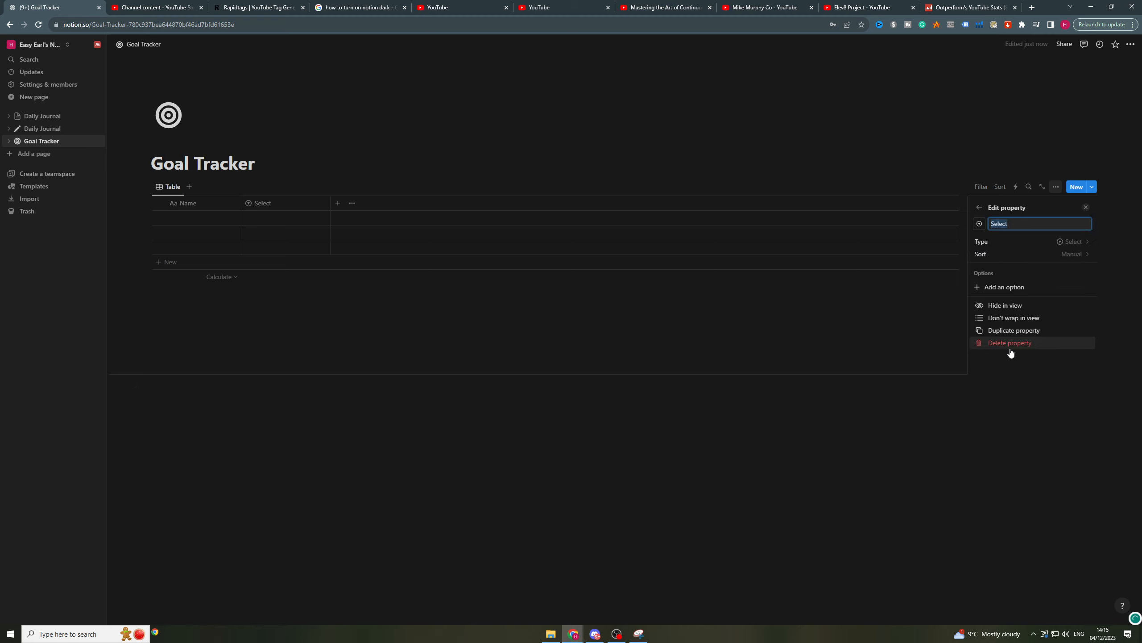
{"action": "type", "text": "Quarter"}
{"action": "left_click", "coordinate": [771, 306]}
{"action": "left_click", "coordinate": [288, 232]}
{"action": "key", "text": "Escape"}
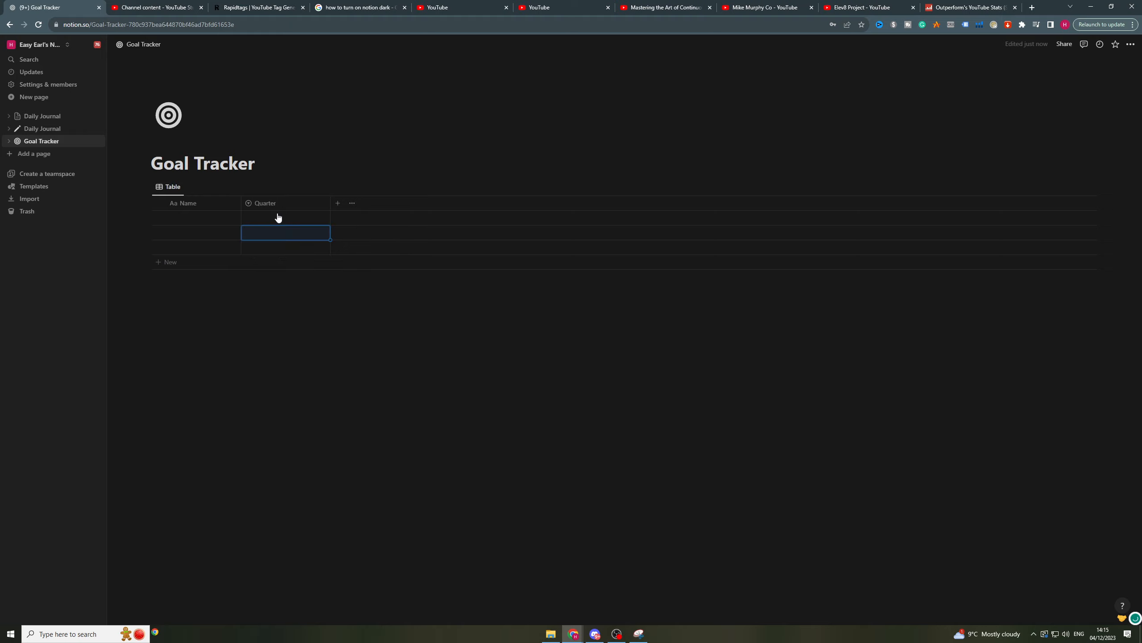
- Fill the Quarter cells of the three existing rows with new options Q1, Q2 and Q3
{"action": "left_click", "coordinate": [278, 217]}
{"action": "type", "text": "Q1"}
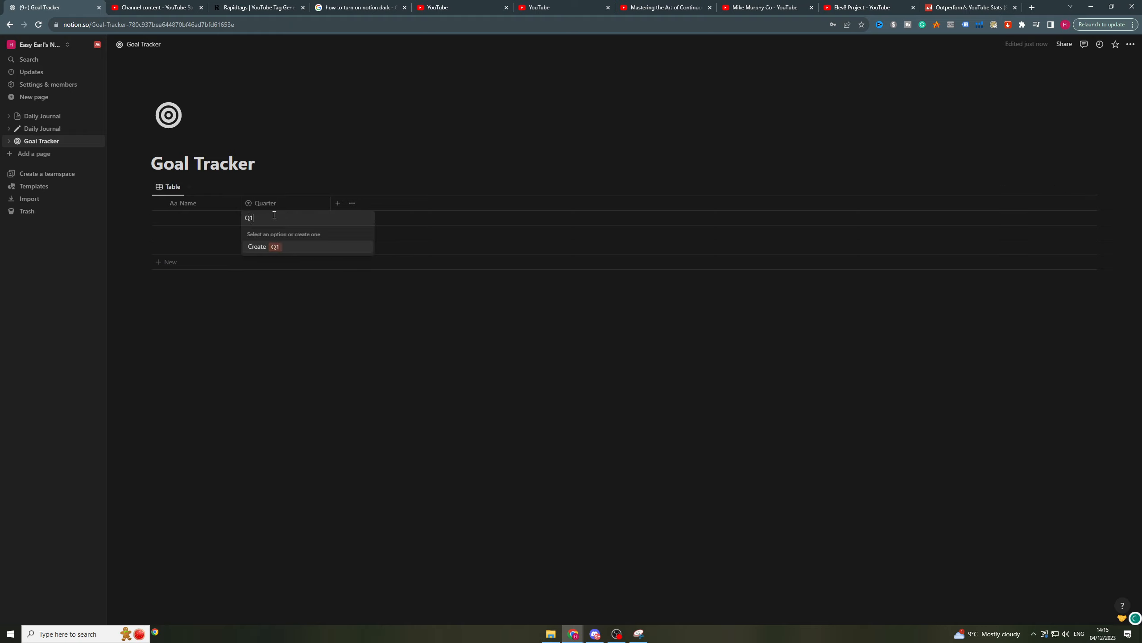
{"action": "key", "text": "Return"}
{"action": "type", "text": "Q2"}
{"action": "key", "text": "Return"}
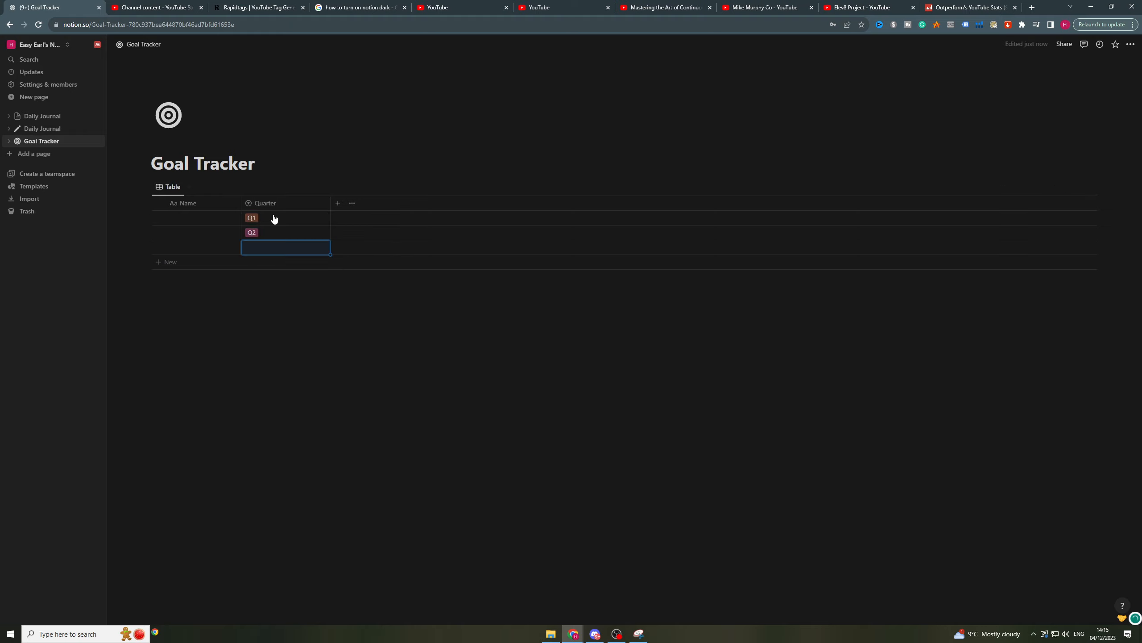
{"action": "type", "text": "Q3"}
{"action": "key", "text": "Return"}
- Add a fourth row to the table and set its Quarter to a new option Q4
{"action": "left_click", "coordinate": [200, 263]}
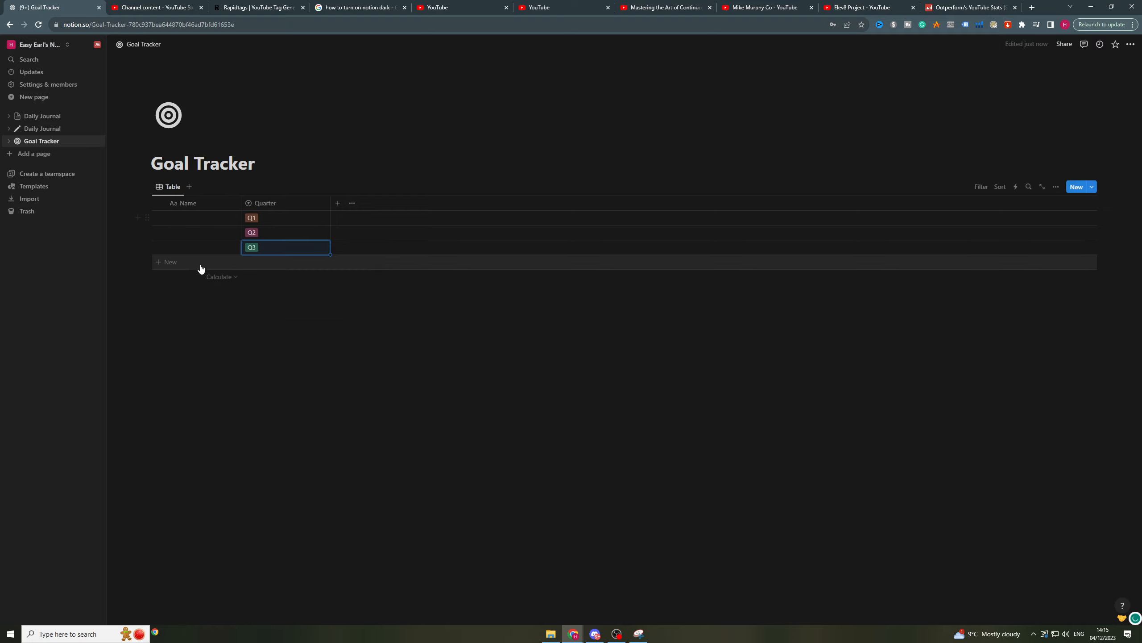
{"action": "left_click", "coordinate": [304, 263]}
{"action": "type", "text": "Q4"}
{"action": "key", "text": "Return"}
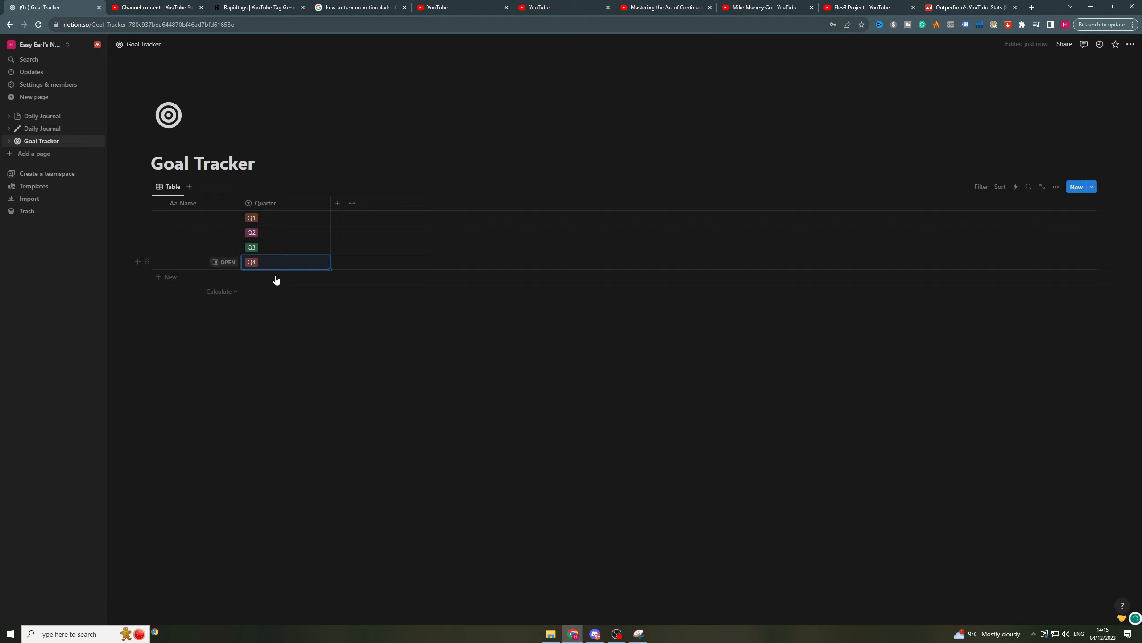
{"action": "left_click", "coordinate": [396, 395]}
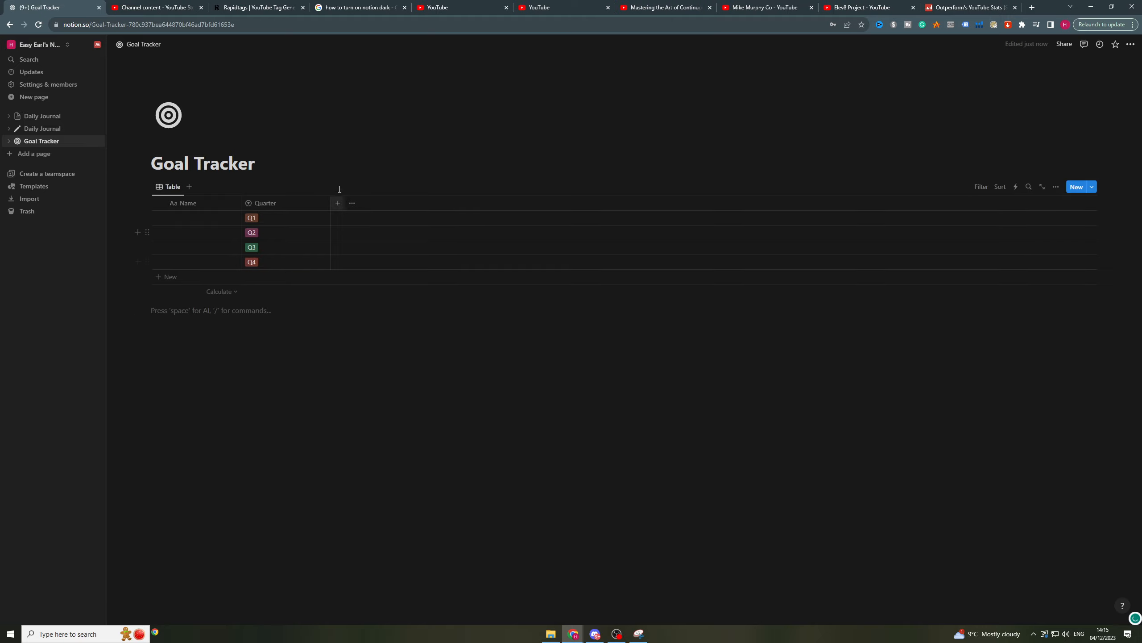
- Add a Select property named "Year" to the table
{"action": "left_click", "coordinate": [337, 203]}
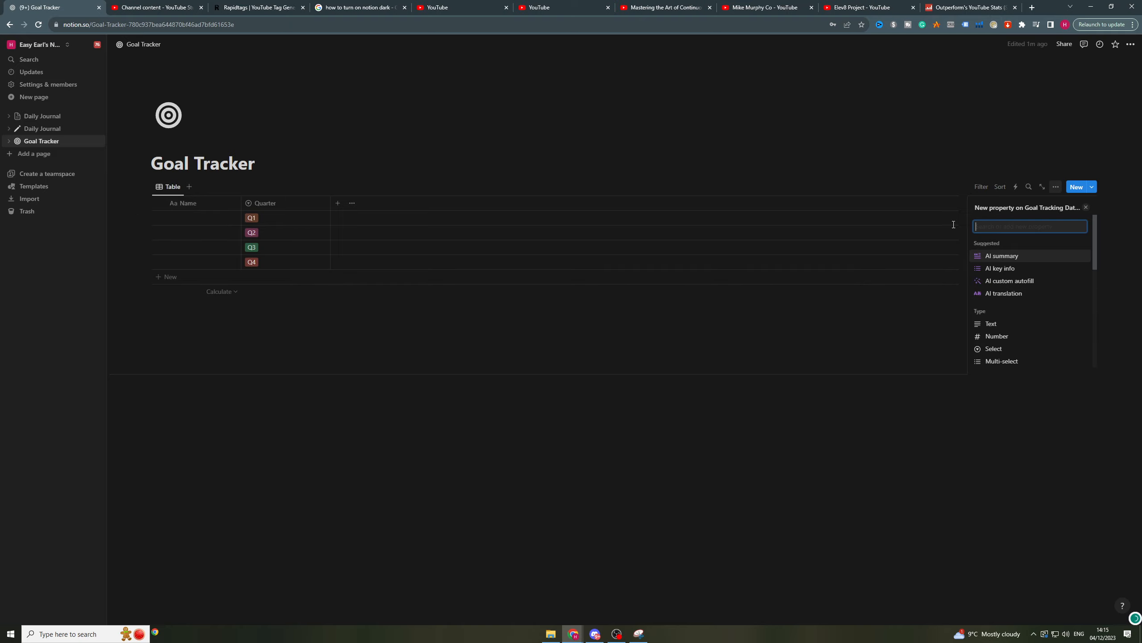
{"action": "left_click", "coordinate": [1008, 349]}
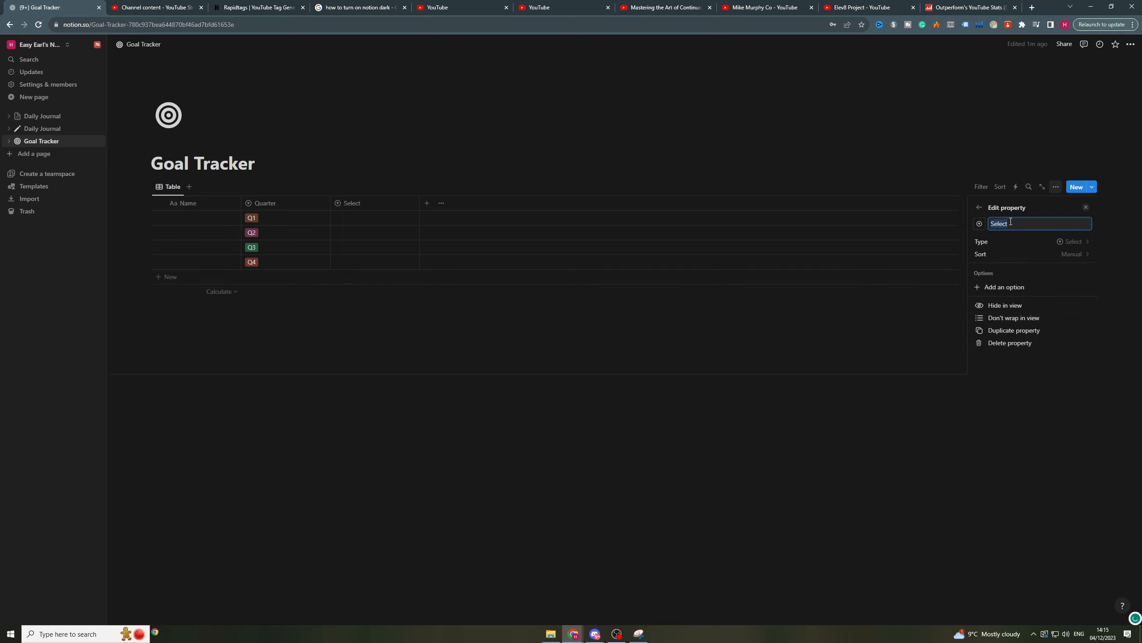
{"action": "type", "text": "yEAR"}
{"action": "key", "text": "ctrl+a"}
{"action": "type", "text": "Year"}
{"action": "left_click", "coordinate": [493, 370]}
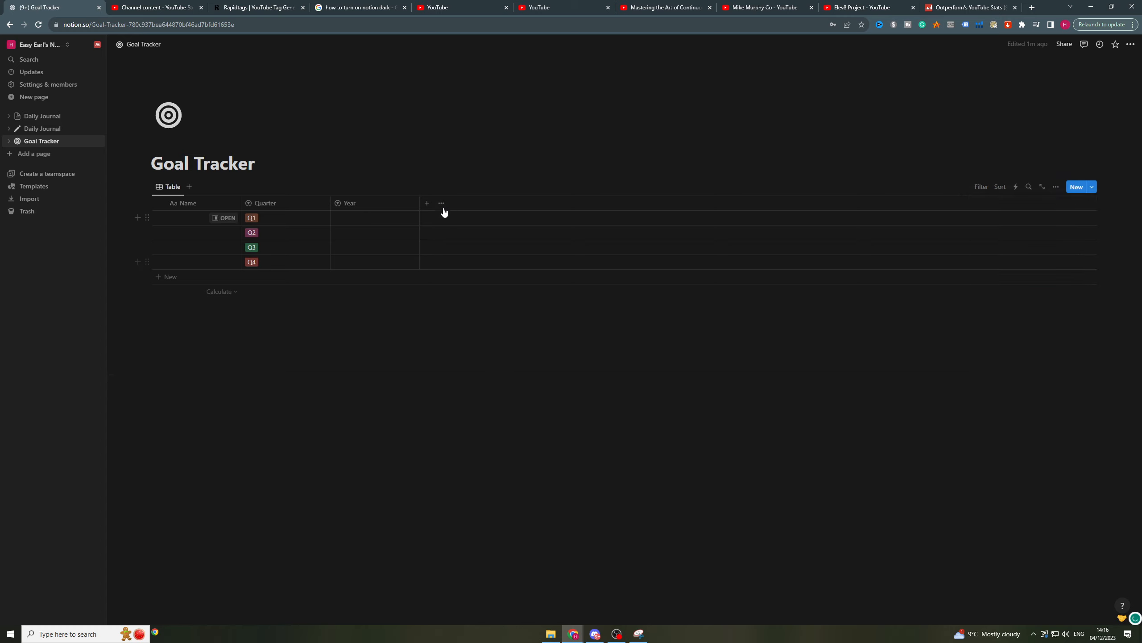
- Create the Year option 2023 and assign it to all four quarter rows
{"action": "left_click", "coordinate": [375, 220]}
{"action": "type", "text": "2023"}
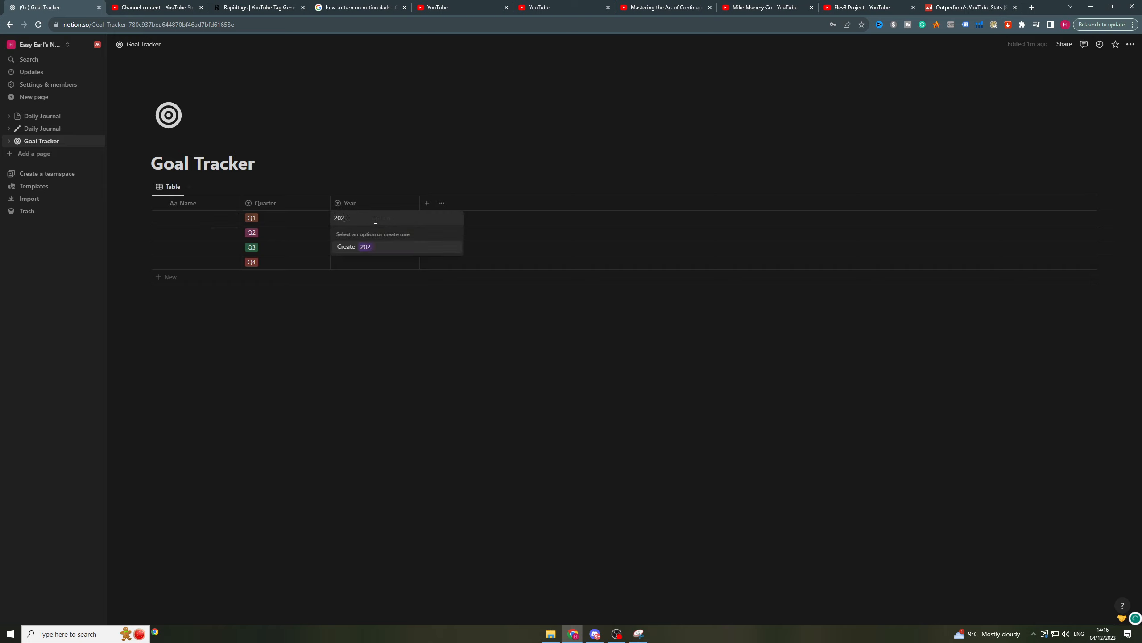
{"action": "key", "text": "Return"}
{"action": "type", "text": "2"}
{"action": "key", "text": "Return"}
{"action": "type", "text": "2"}
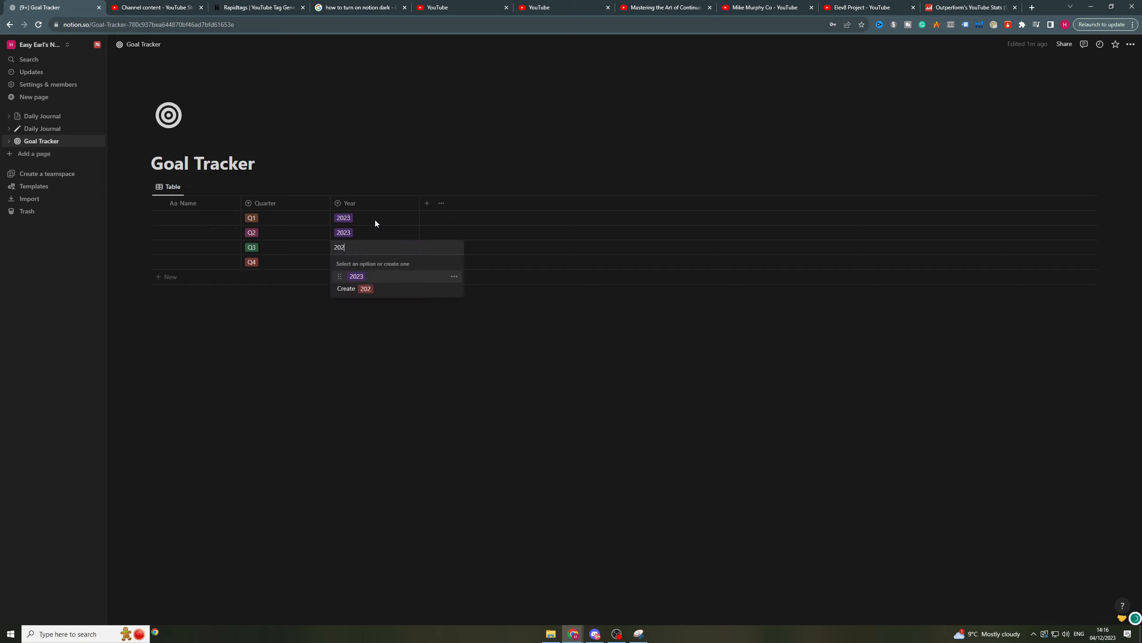
{"action": "key", "text": "Return"}
{"action": "type", "text": "2"}
{"action": "key", "text": "Return"}
{"action": "left_click", "coordinate": [434, 213]}
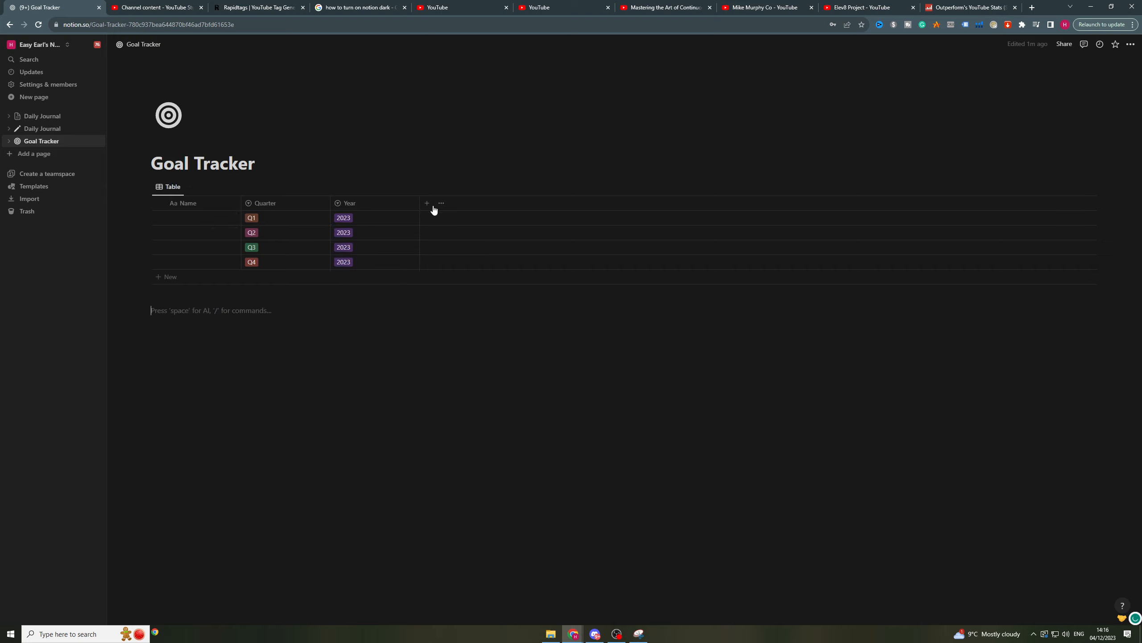
- Add a Date property named "Deadline" to the goal table
{"action": "left_click", "coordinate": [429, 205]}
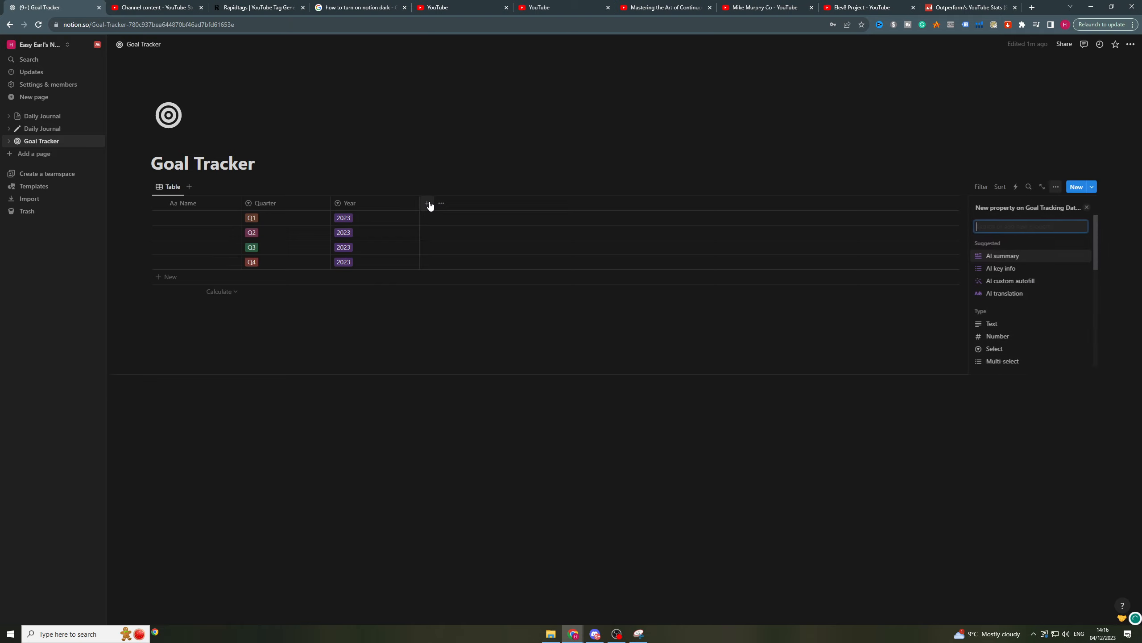
{"action": "type", "text": "Dea"}
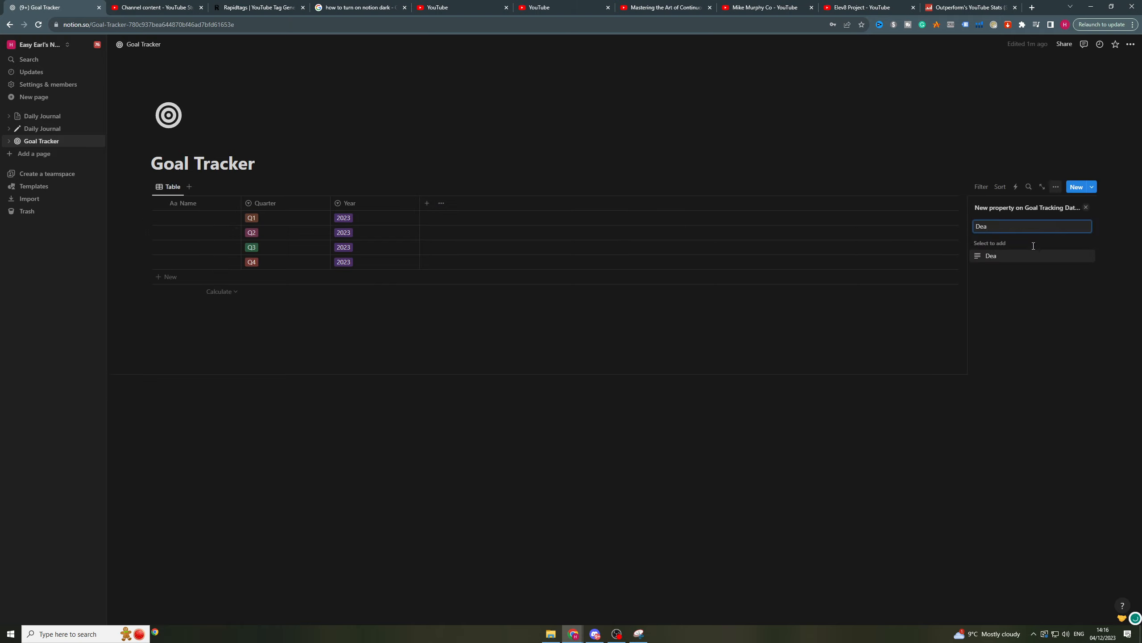
{"action": "key", "text": "BackSpace"}
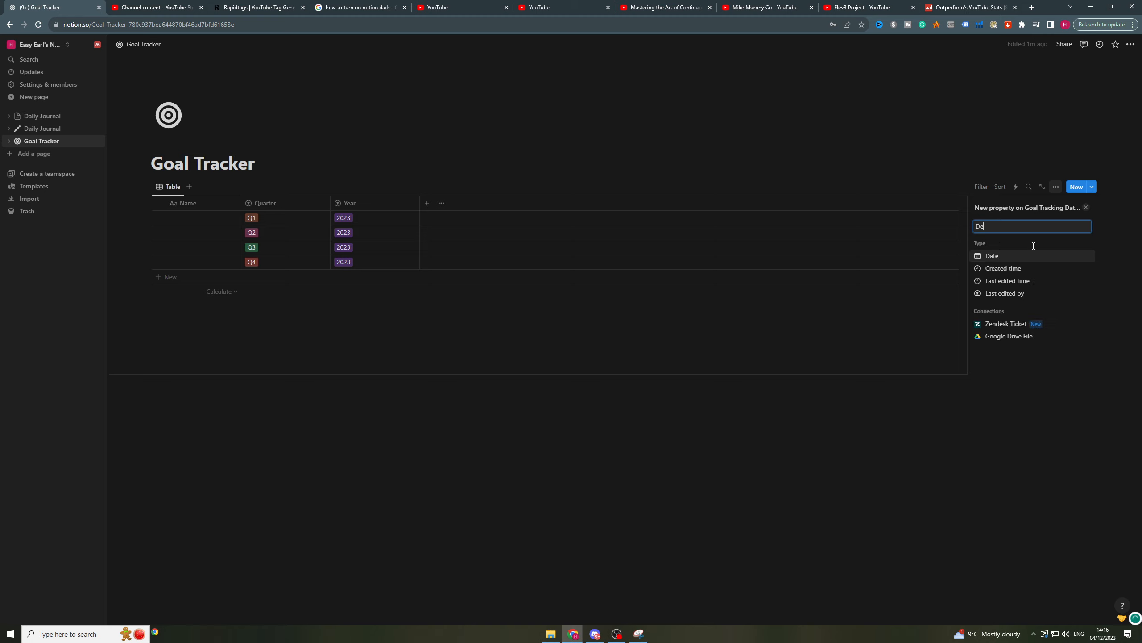
{"action": "left_click", "coordinate": [992, 256]}
{"action": "type", "text": "D"}
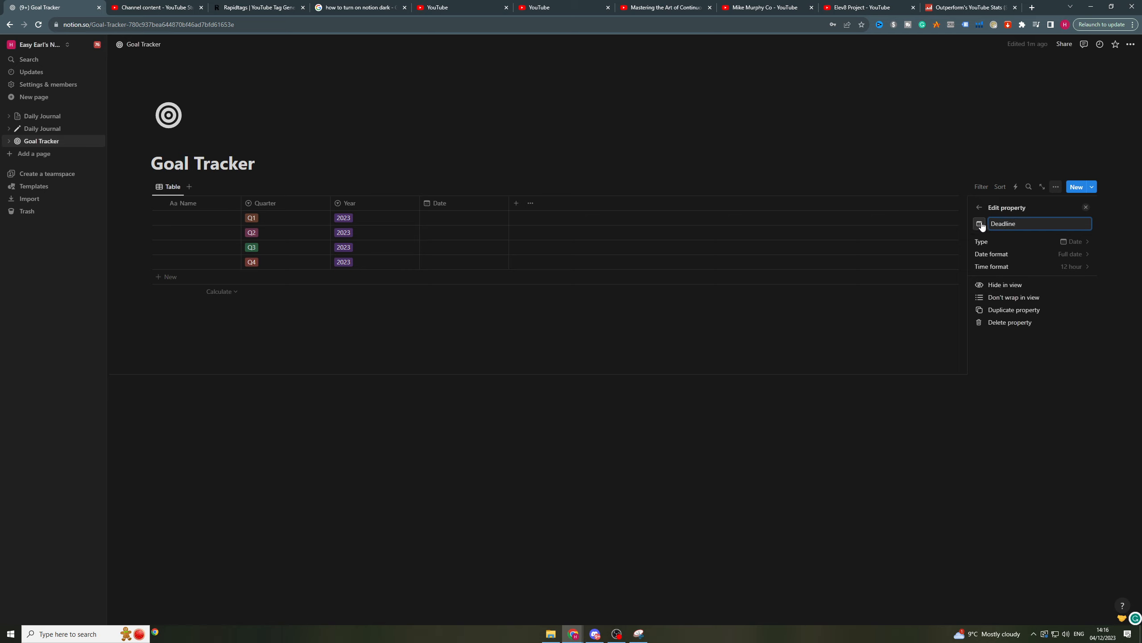
{"action": "left_click", "coordinate": [819, 346]}
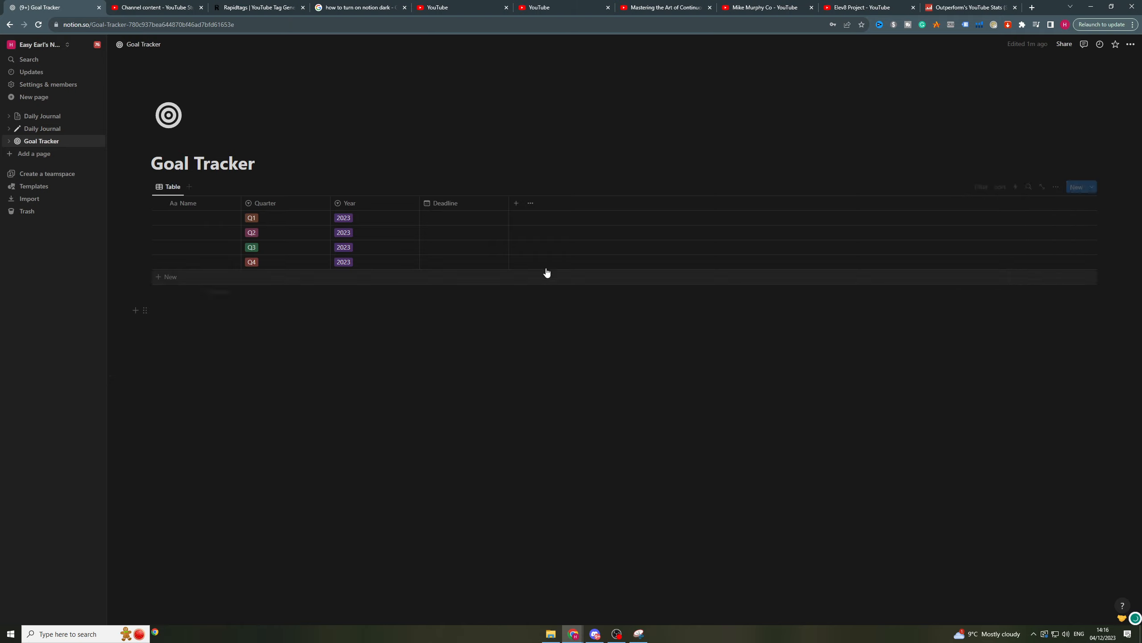
- Replace the Quarter property's icon with the solid calendar icon found by searching "date"
{"action": "left_click", "coordinate": [265, 203]}
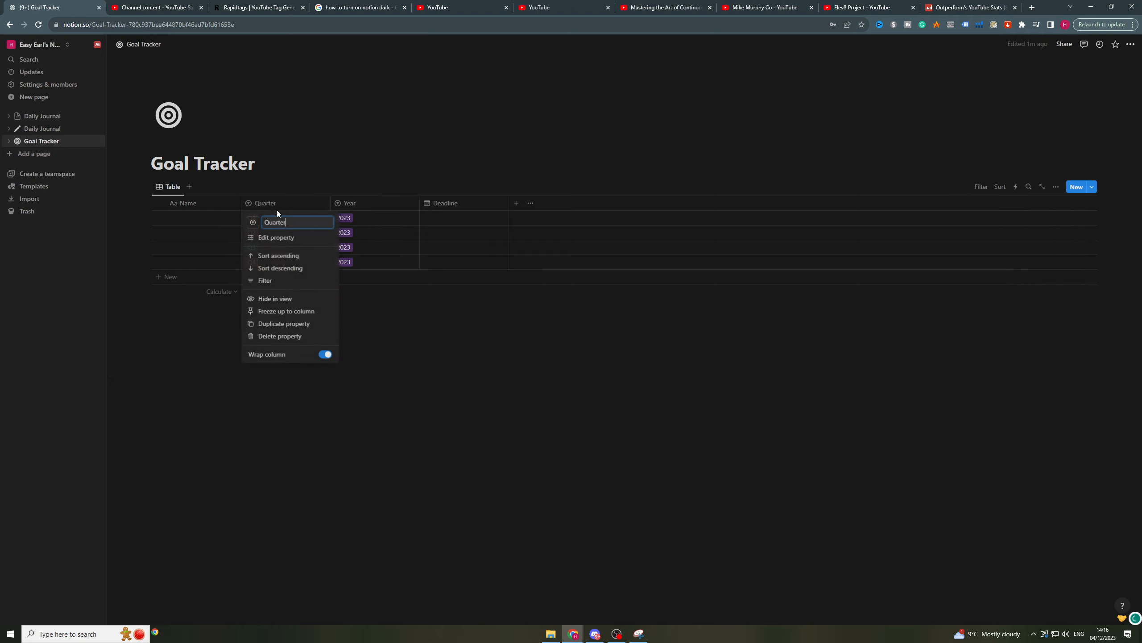
{"action": "left_click", "coordinate": [253, 221]}
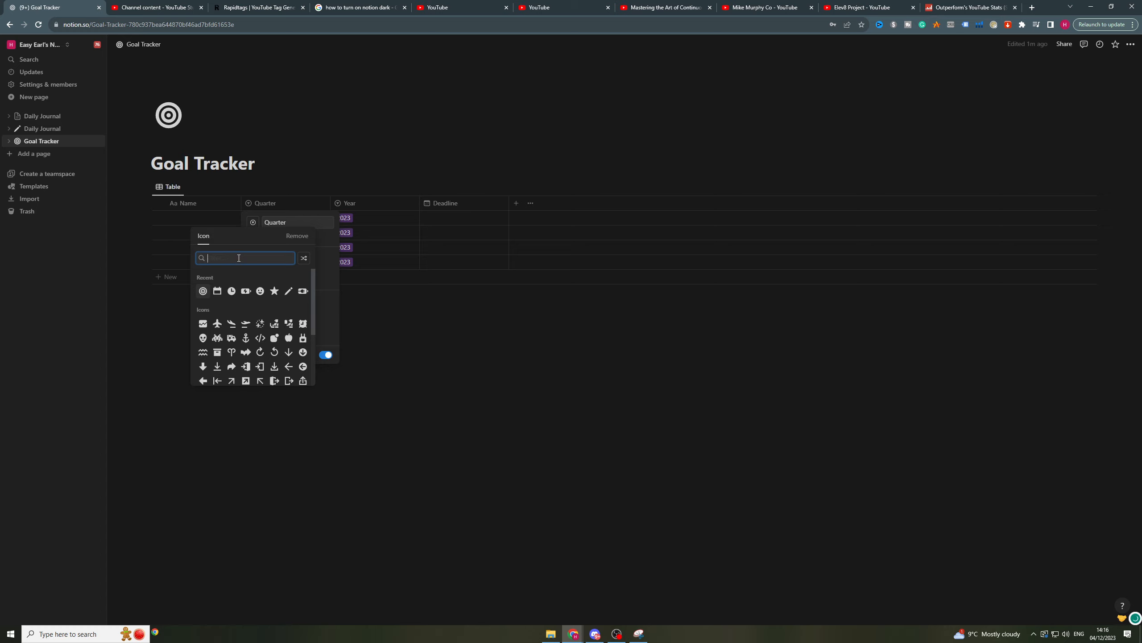
{"action": "type", "text": "date"}
{"action": "key", "text": "ctrl+a"}
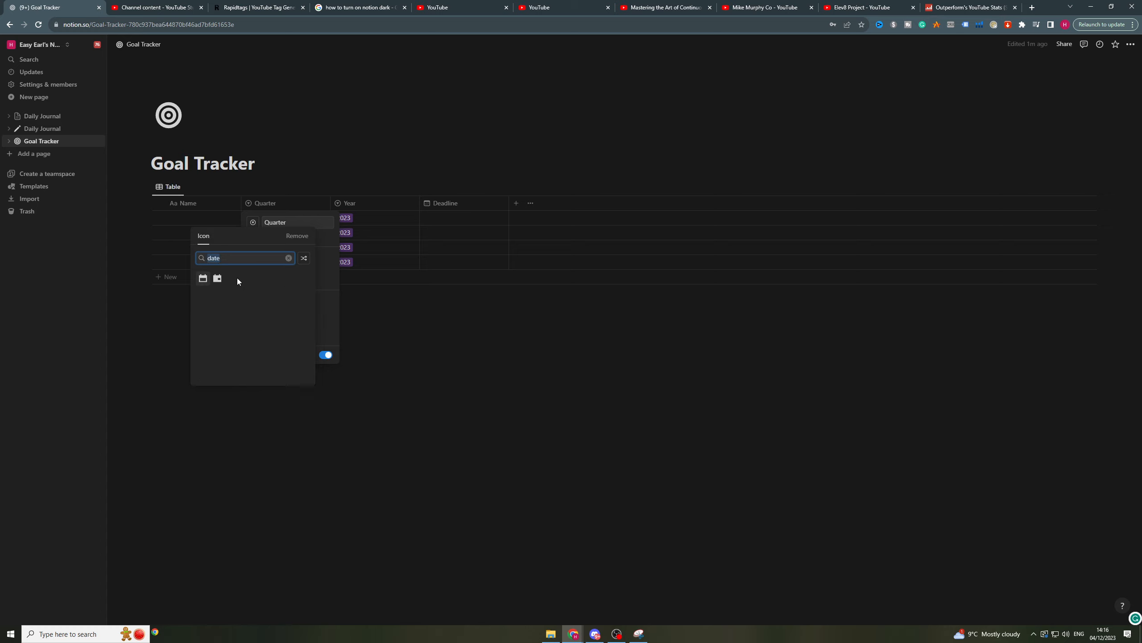
{"action": "left_click", "coordinate": [217, 278]}
{"action": "left_click", "coordinate": [368, 255]}
- Replace the Year property's icon with the calendar icon found by searching "year"
{"action": "left_click", "coordinate": [341, 202]}
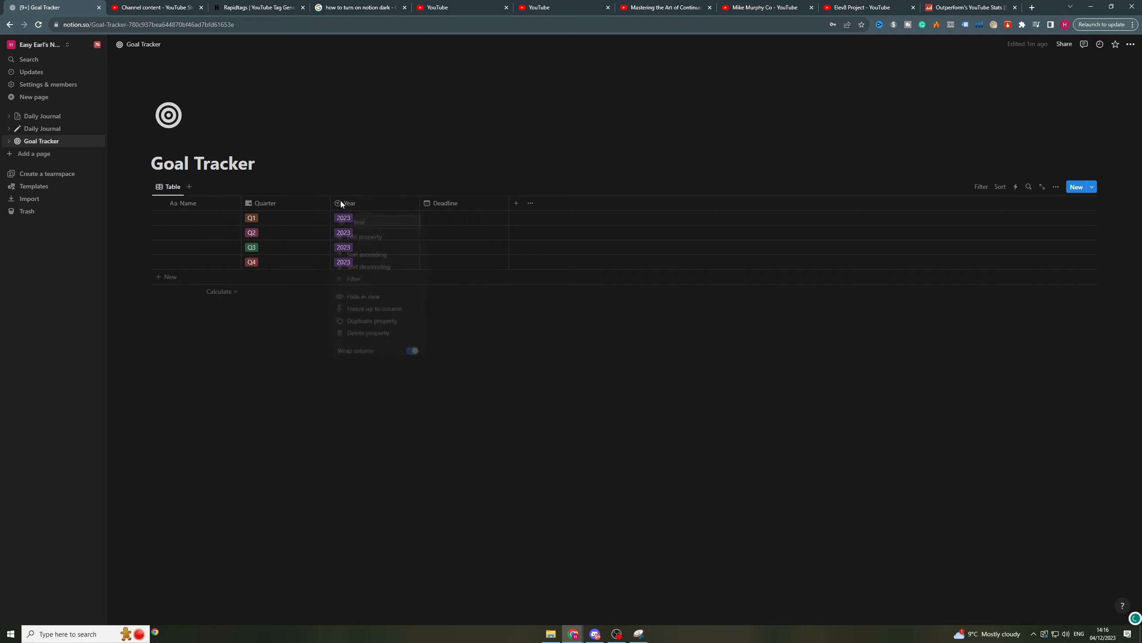
{"action": "left_click", "coordinate": [343, 227]}
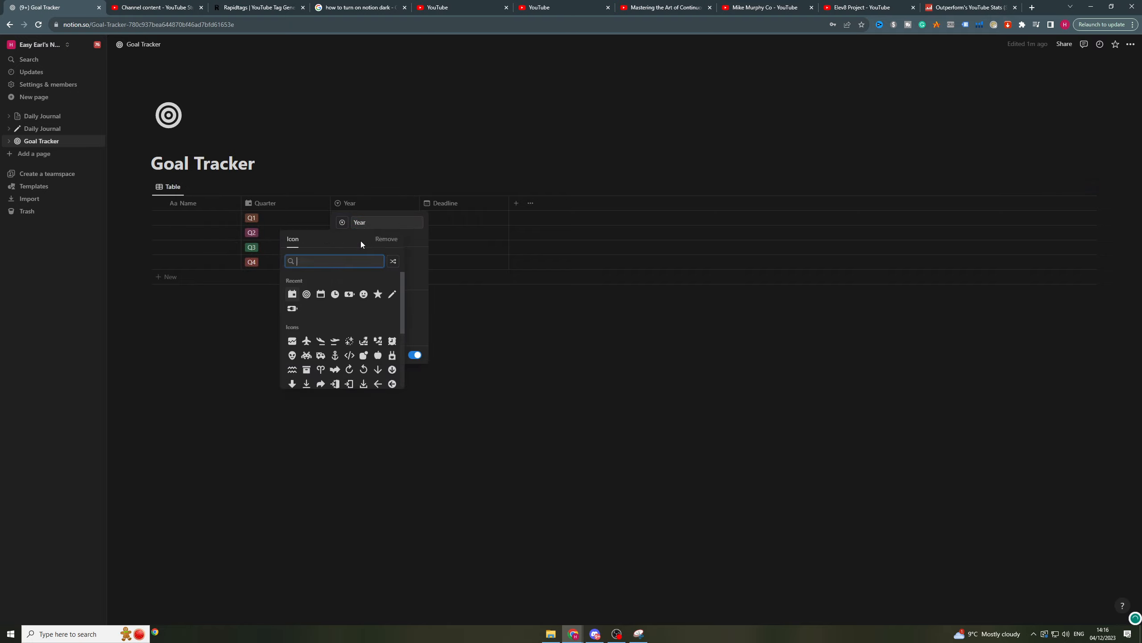
{"action": "type", "text": "year"}
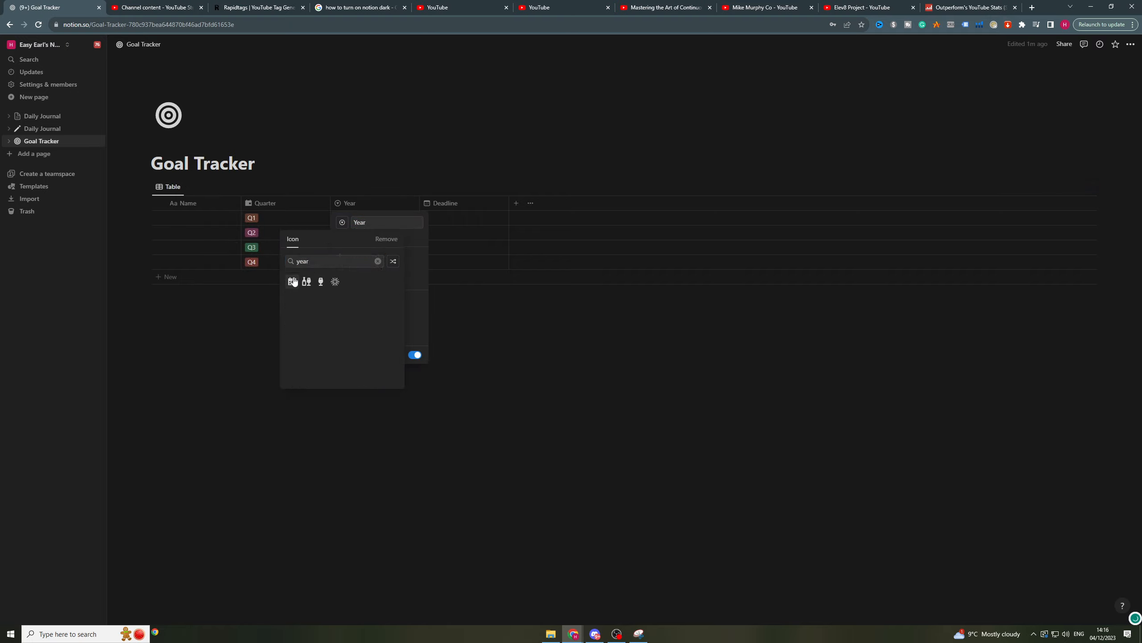
{"action": "left_click", "coordinate": [292, 281]}
{"action": "left_click", "coordinate": [440, 332]}
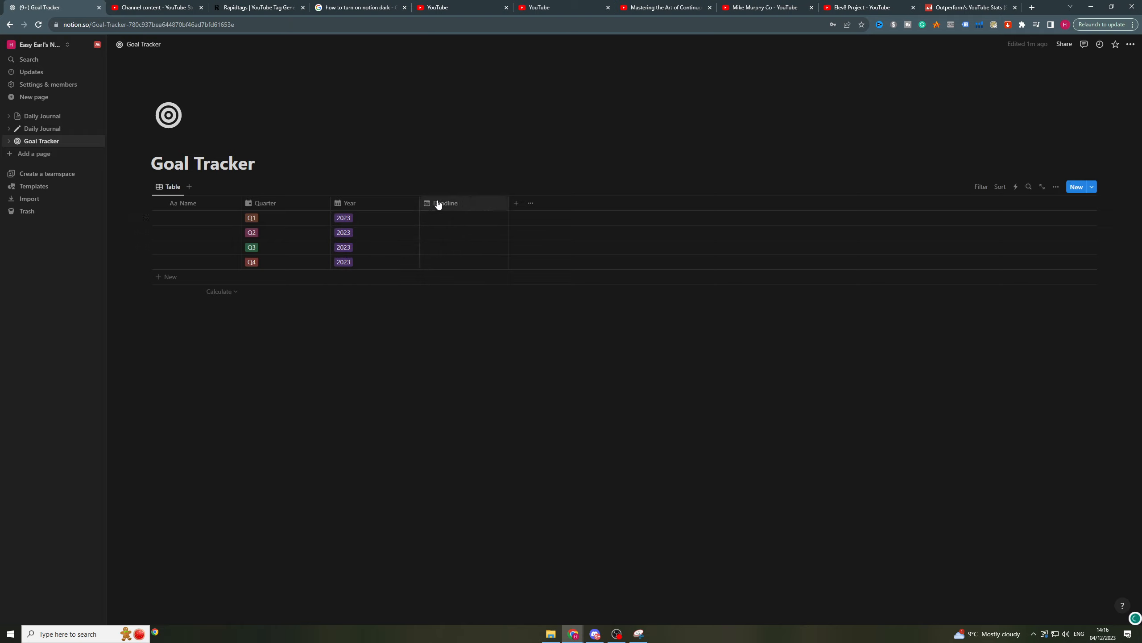
- Add a Checkbox property named "Completed" to the goal table
{"action": "left_click", "coordinate": [516, 204]}
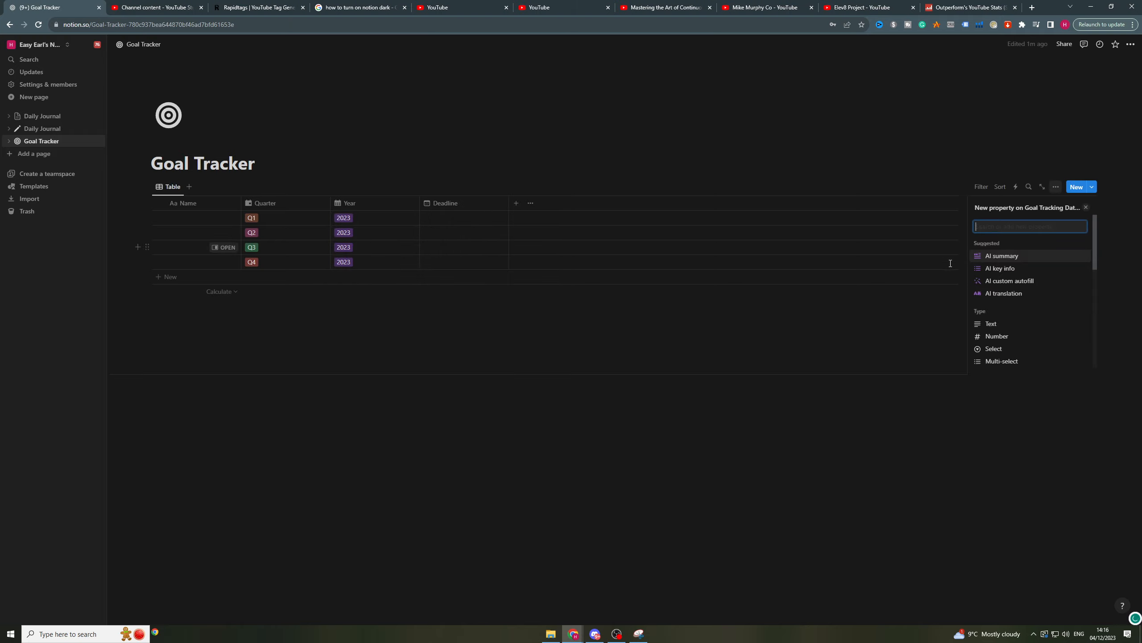
{"action": "type", "text": "check"}
{"action": "left_click", "coordinate": [1042, 255]}
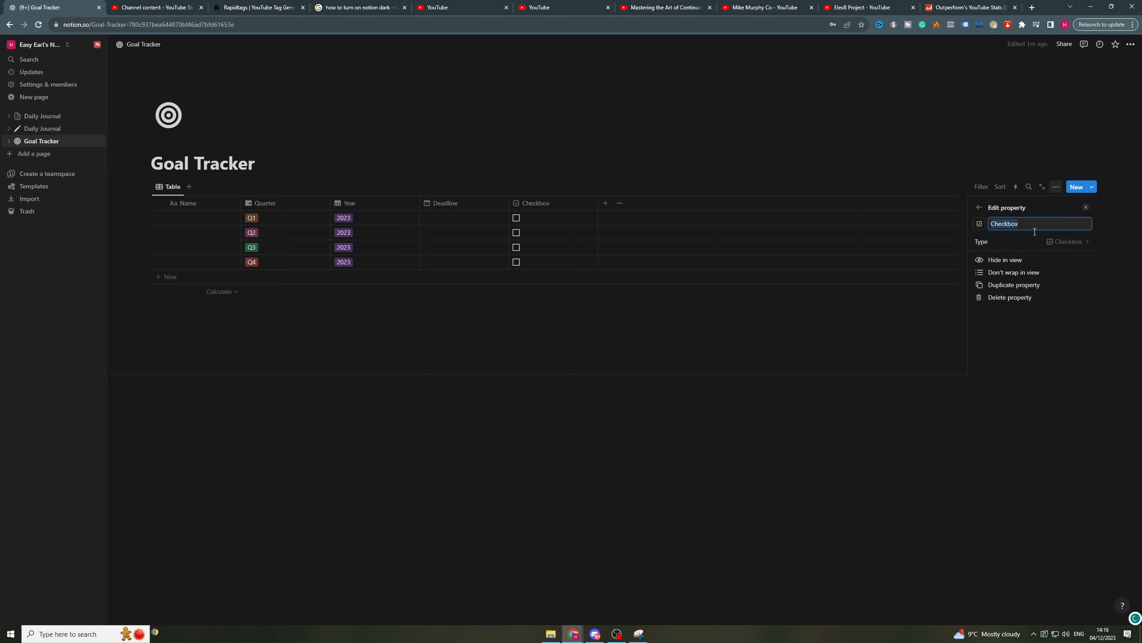
{"action": "type", "text": "Completed"}
{"action": "left_click", "coordinate": [919, 328]}
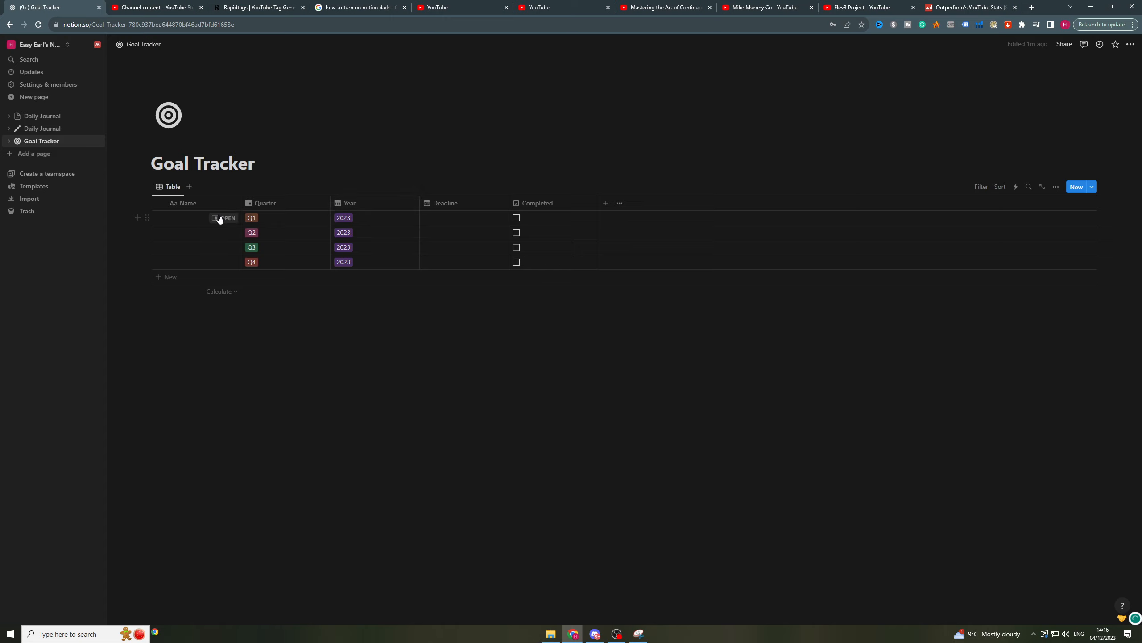
- Tick and untick the Completed checkbox of the Q1 row
{"action": "left_click", "coordinate": [516, 219]}
{"action": "left_click", "coordinate": [517, 219]}
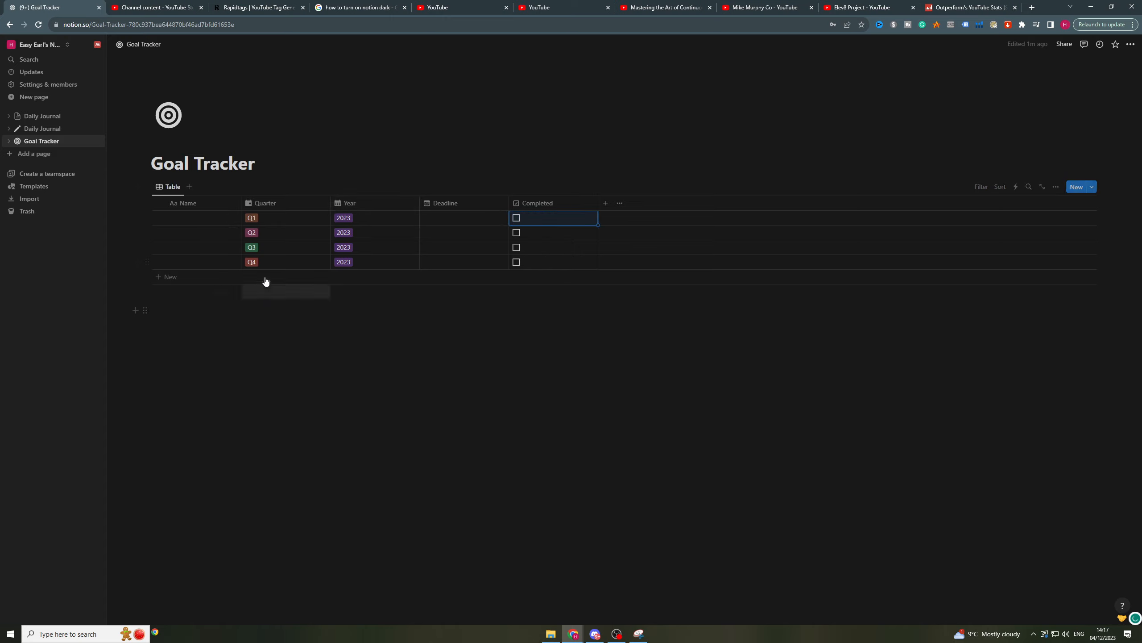
{"action": "left_click", "coordinate": [278, 229]}
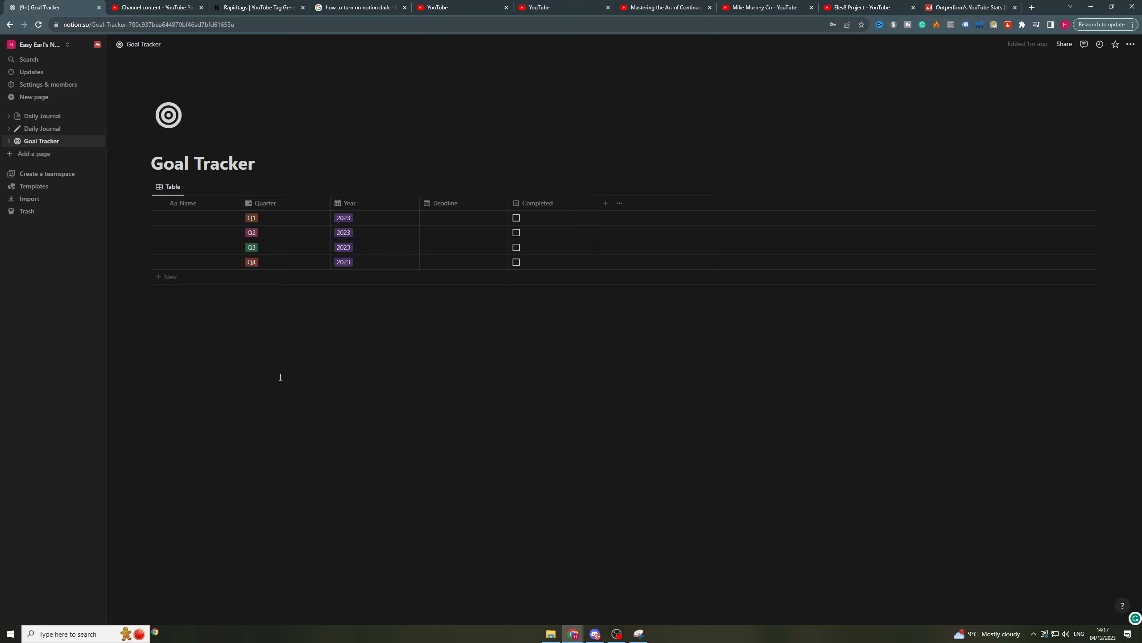
- Insert a table view with a new database named "Next Actions" below the goal table and hide its title
{"action": "left_click", "coordinate": [176, 310]}
{"action": "type", "text": "/ta"}
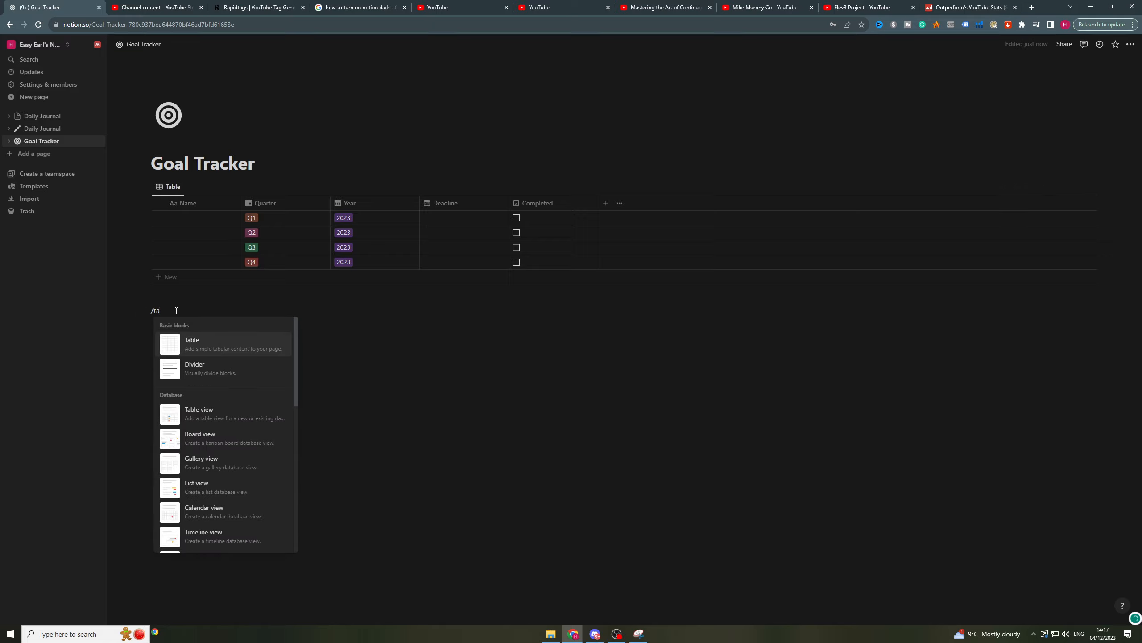
{"action": "left_click", "coordinate": [225, 414]}
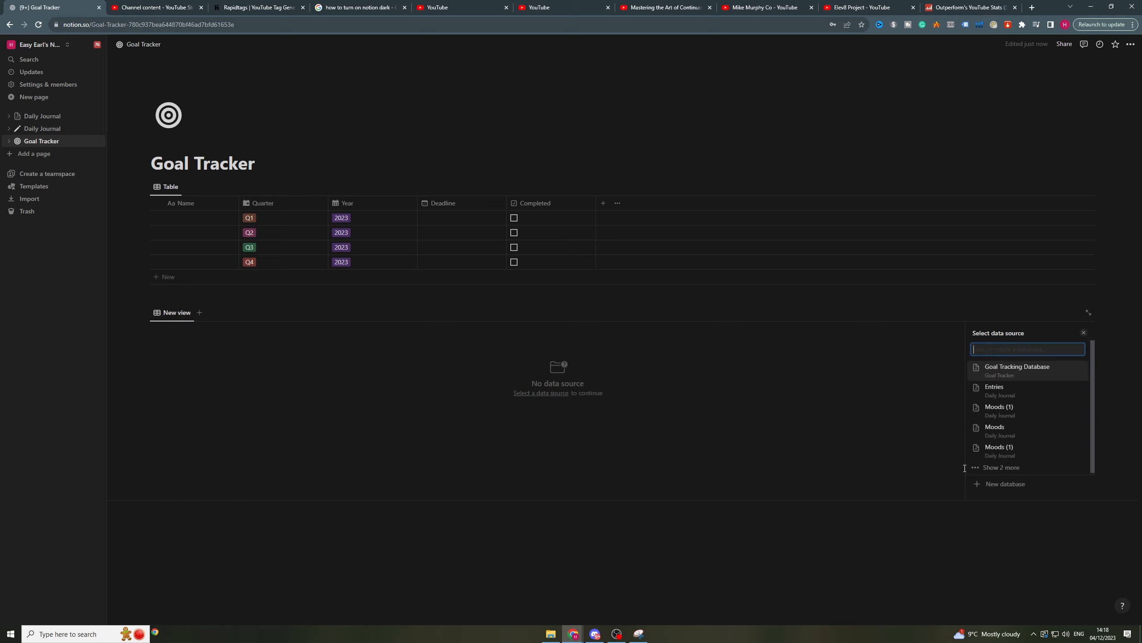
{"action": "left_click", "coordinate": [1009, 484]}
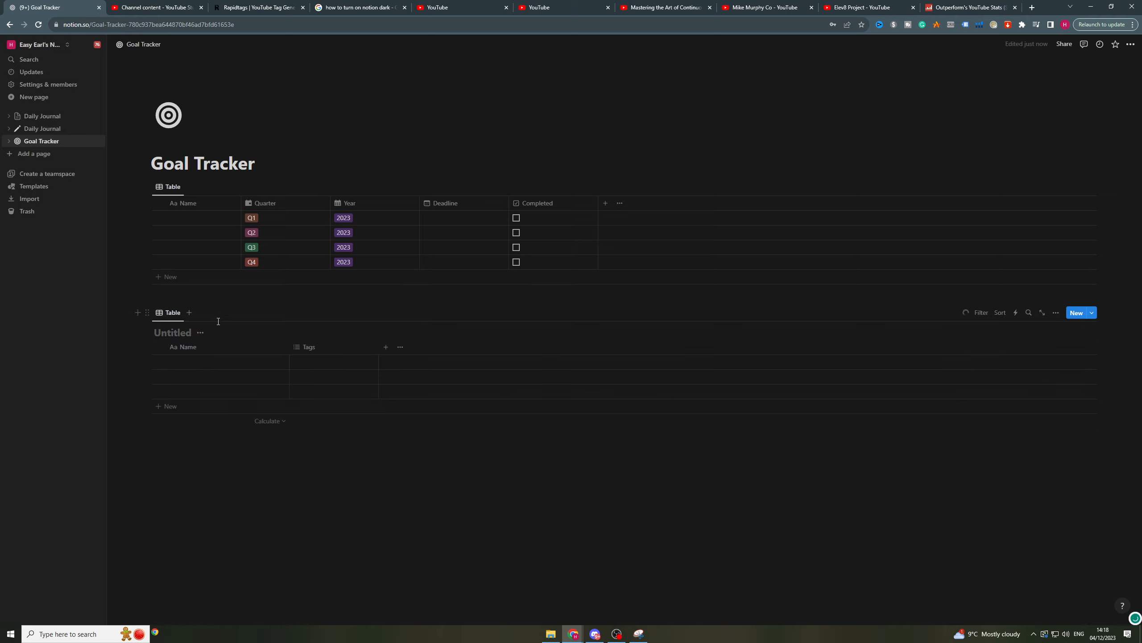
{"action": "type", "text": "Next Actions"}
{"action": "left_click", "coordinate": [221, 333]}
{"action": "left_click", "coordinate": [227, 380]}
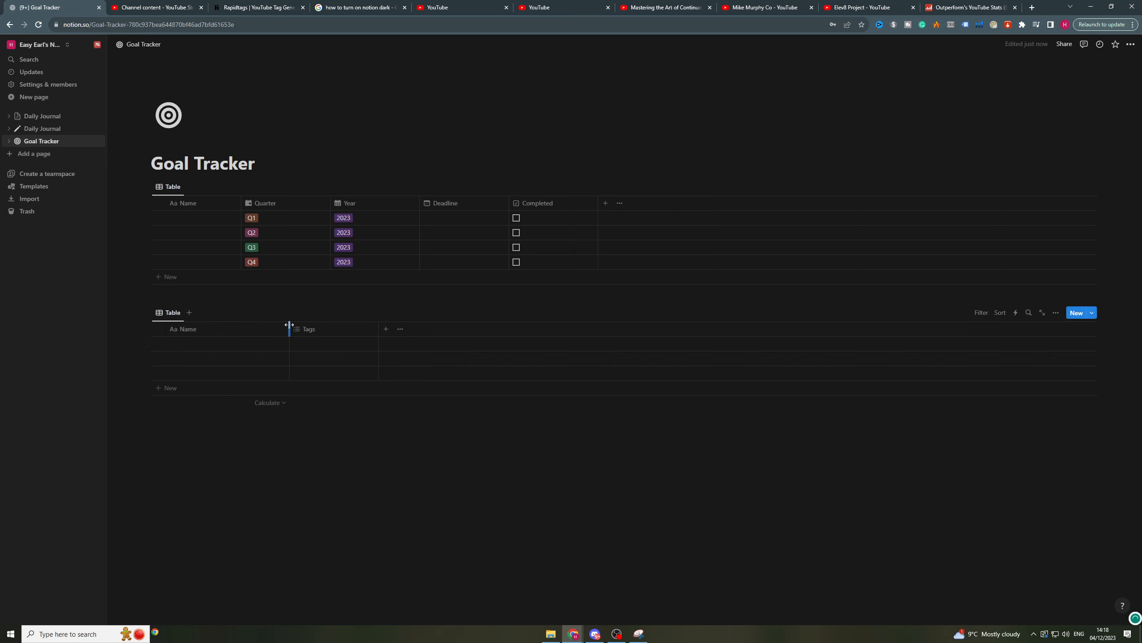
- Narrow the Name column of the Next Actions table and delete its Tags property
{"action": "left_click_drag", "start_coordinate": [288, 329], "coordinate": [221, 330]}
{"action": "left_click", "coordinate": [248, 332]}
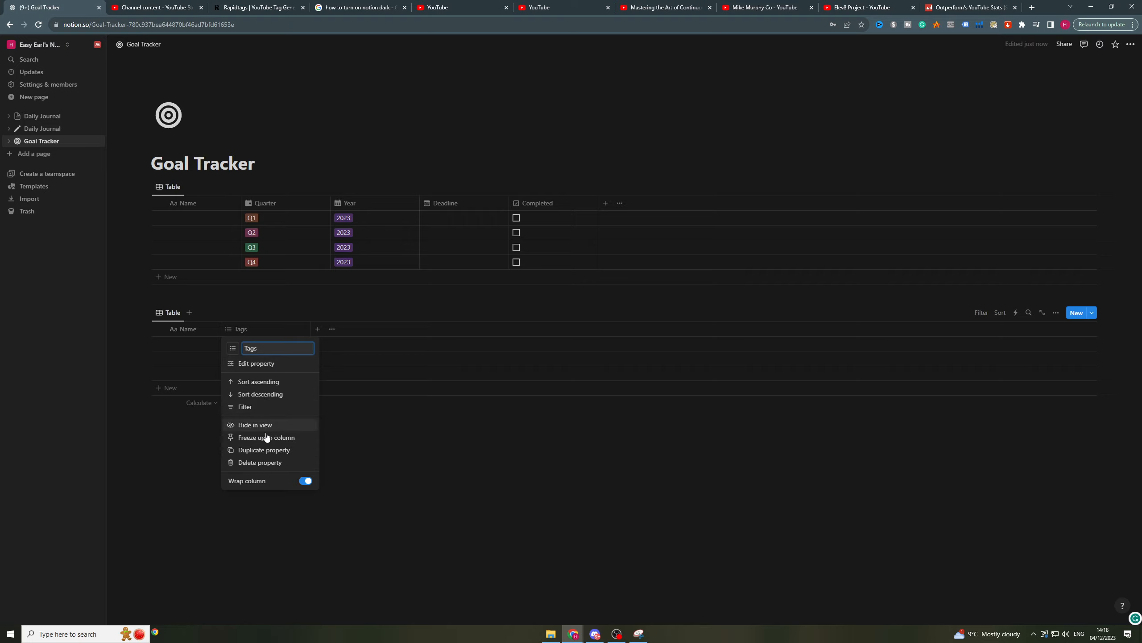
{"action": "left_click", "coordinate": [263, 462]}
{"action": "key", "text": "Return"}
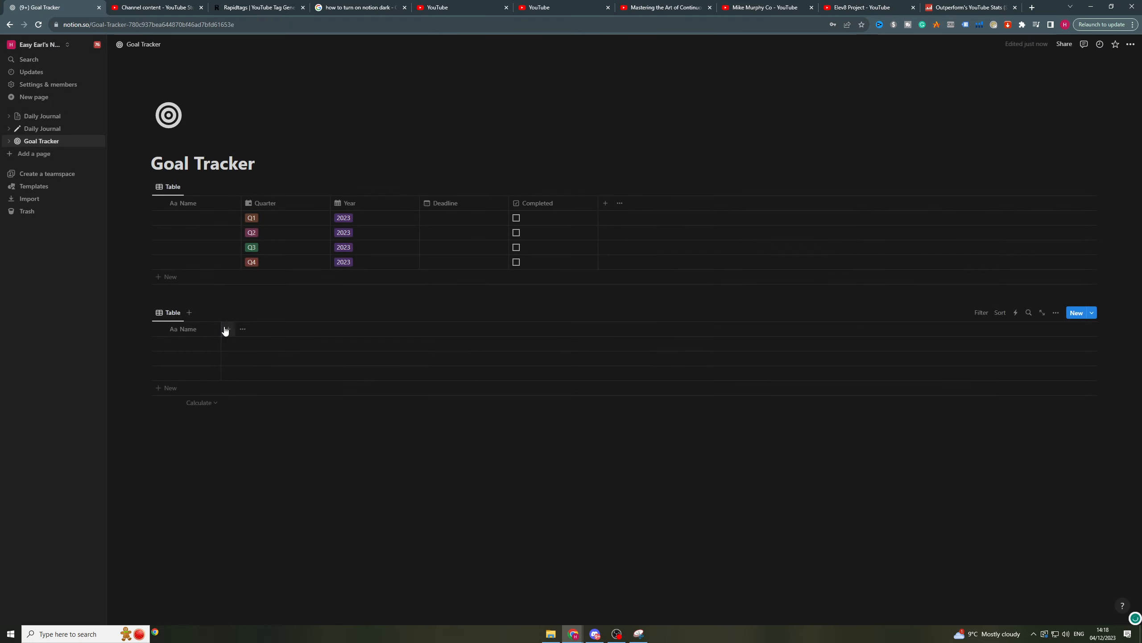
- Add a Date property named "Deadline" to the Next Actions table
{"action": "left_click", "coordinate": [225, 329]}
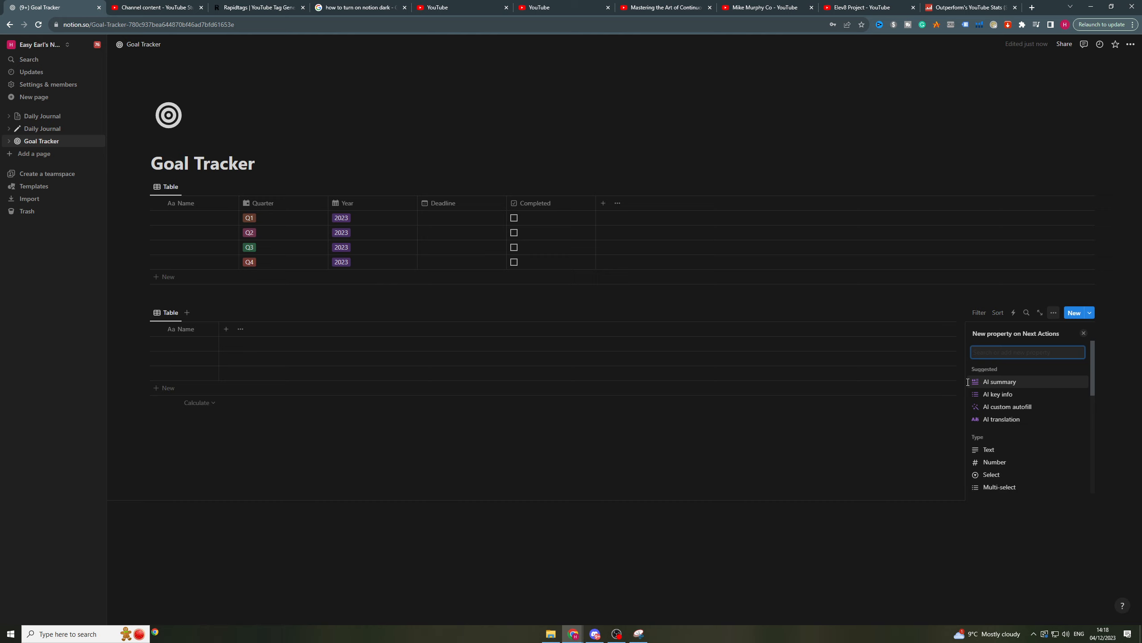
{"action": "type", "text": "date"}
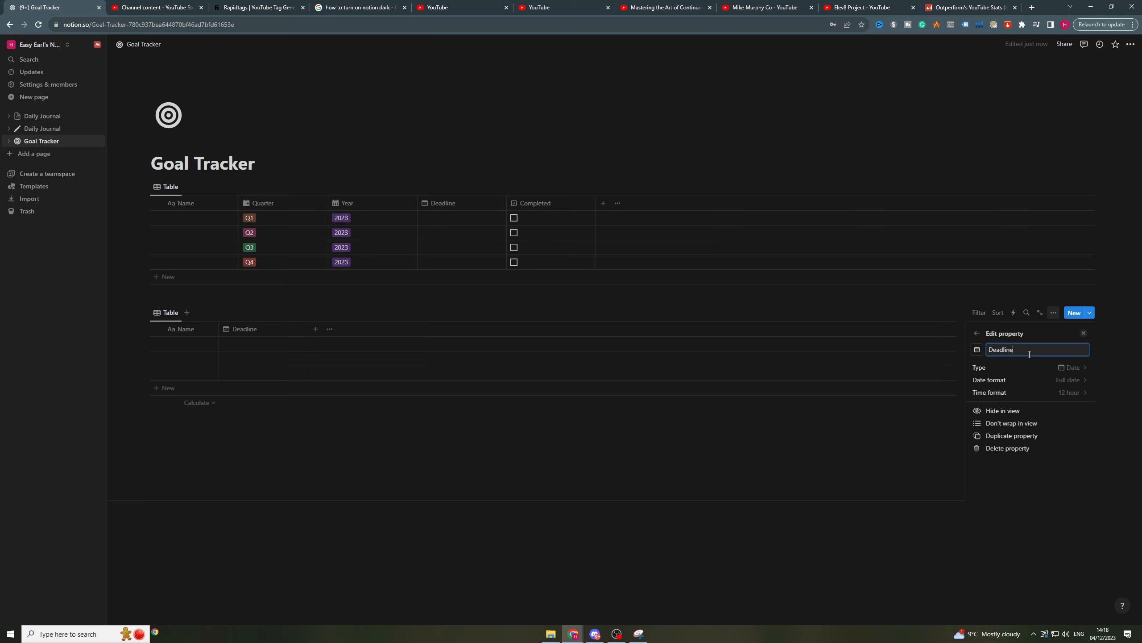
{"action": "left_click", "coordinate": [527, 458]}
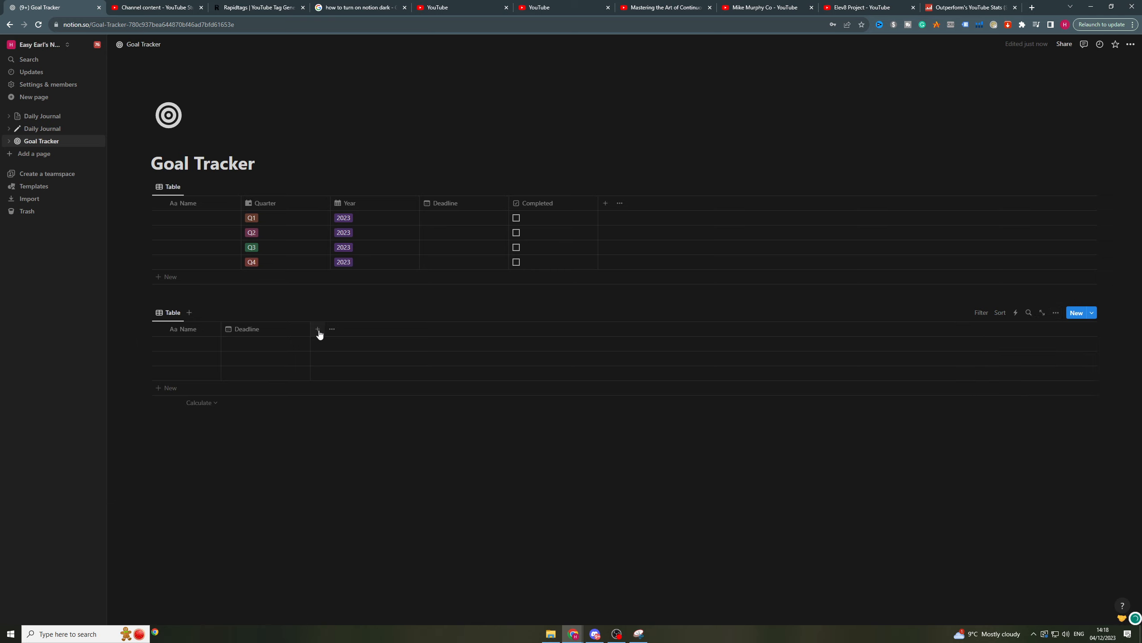
- Add a Checkbox property named "Completed" to the Next Actions table
{"action": "left_click", "coordinate": [318, 329]}
{"action": "type", "text": "check"}
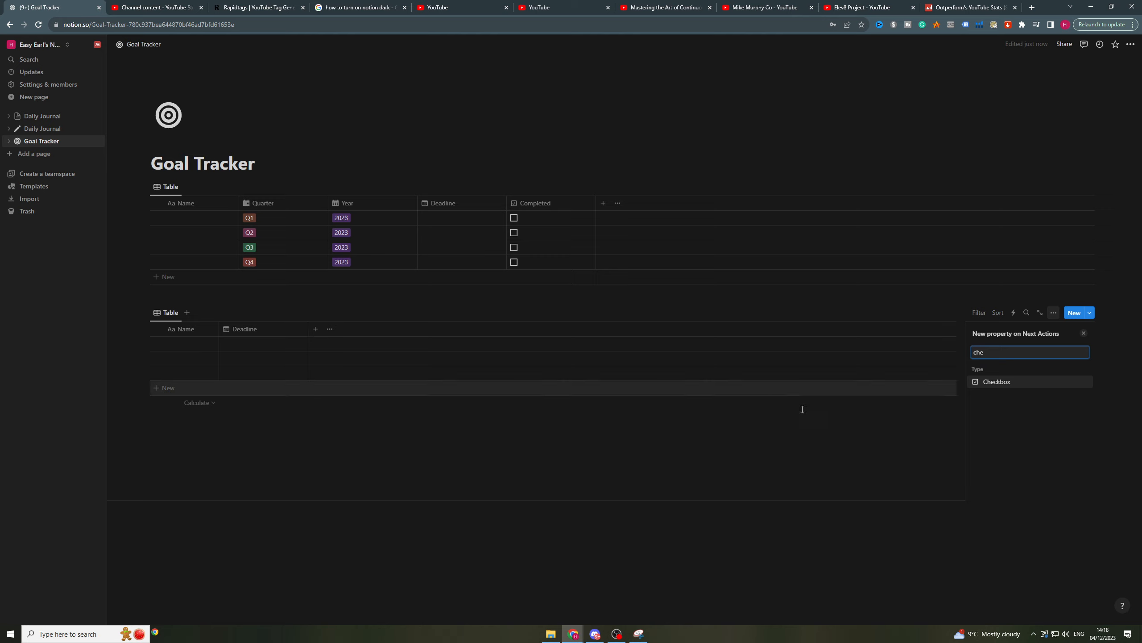
{"action": "left_click", "coordinate": [988, 382]}
{"action": "type", "text": "Completed"}
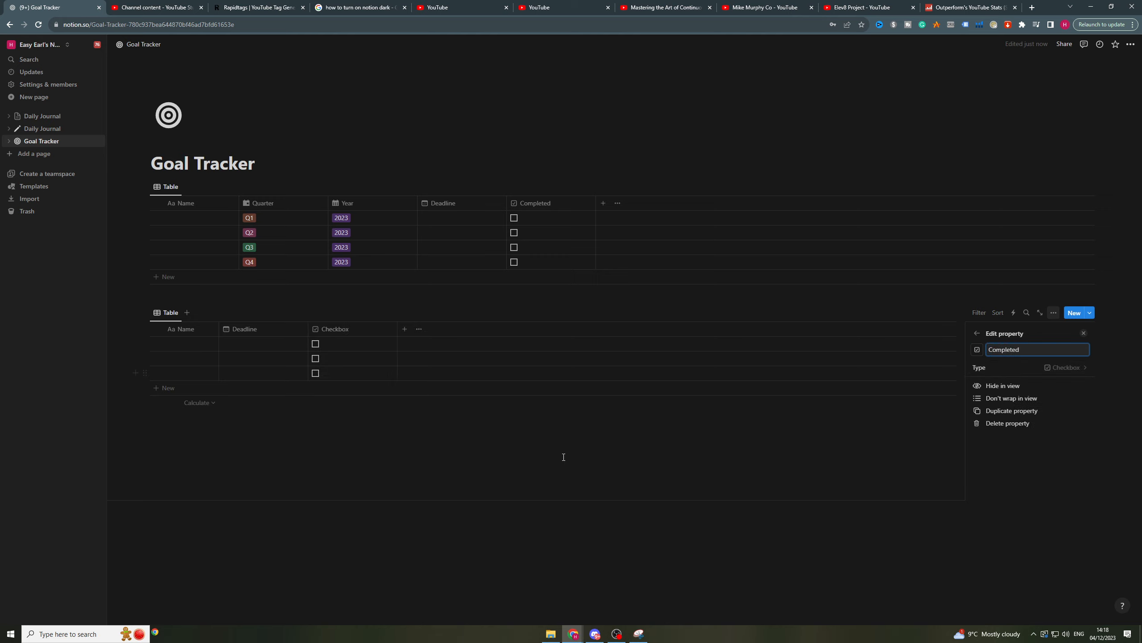
{"action": "left_click", "coordinate": [564, 457]}
{"action": "left_click", "coordinate": [352, 470]}
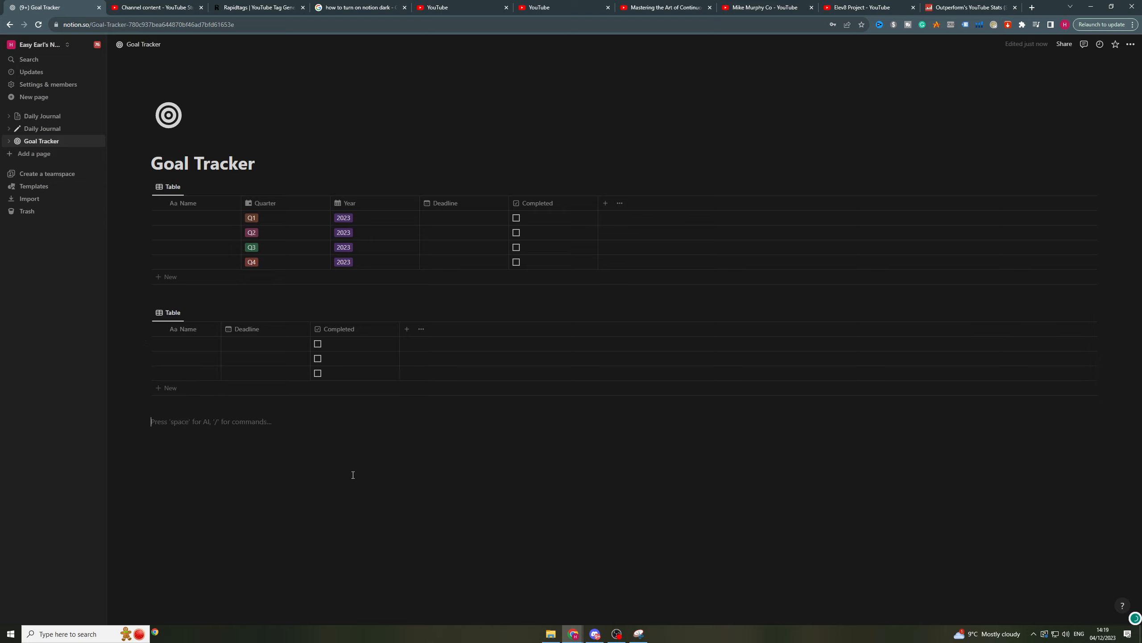
- Name the three existing rows of the Next Actions table Task 1, Task 2 and Task 3
{"action": "left_click", "coordinate": [173, 345]}
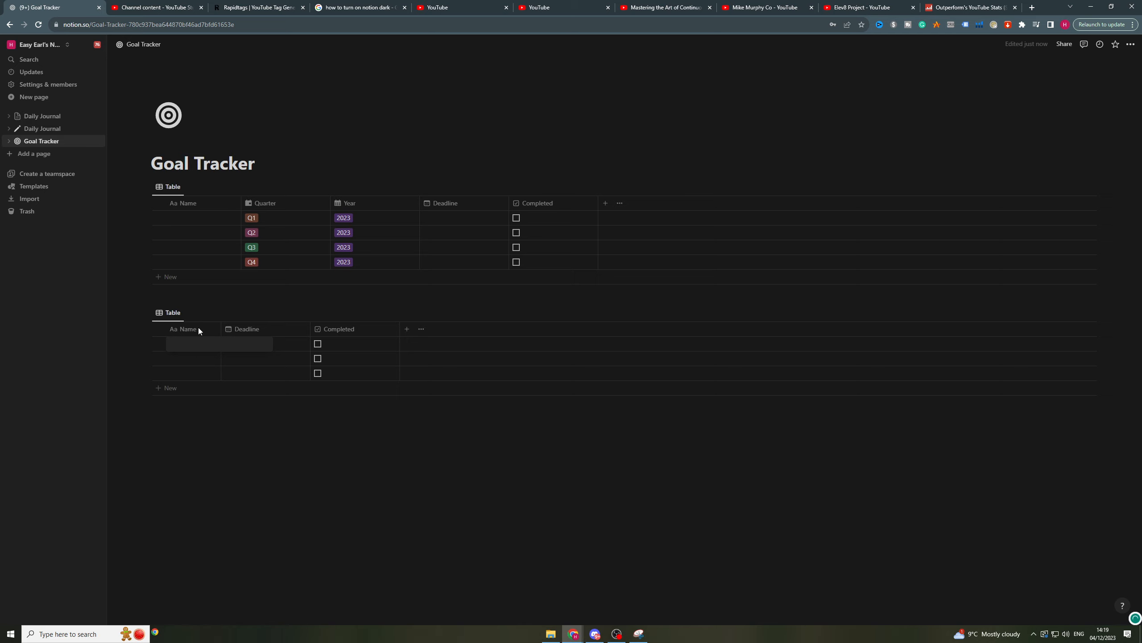
{"action": "type", "text": "Task 1"}
{"action": "key", "text": "Return"}
{"action": "key", "text": "Down"}
{"action": "type", "text": "Ta"}
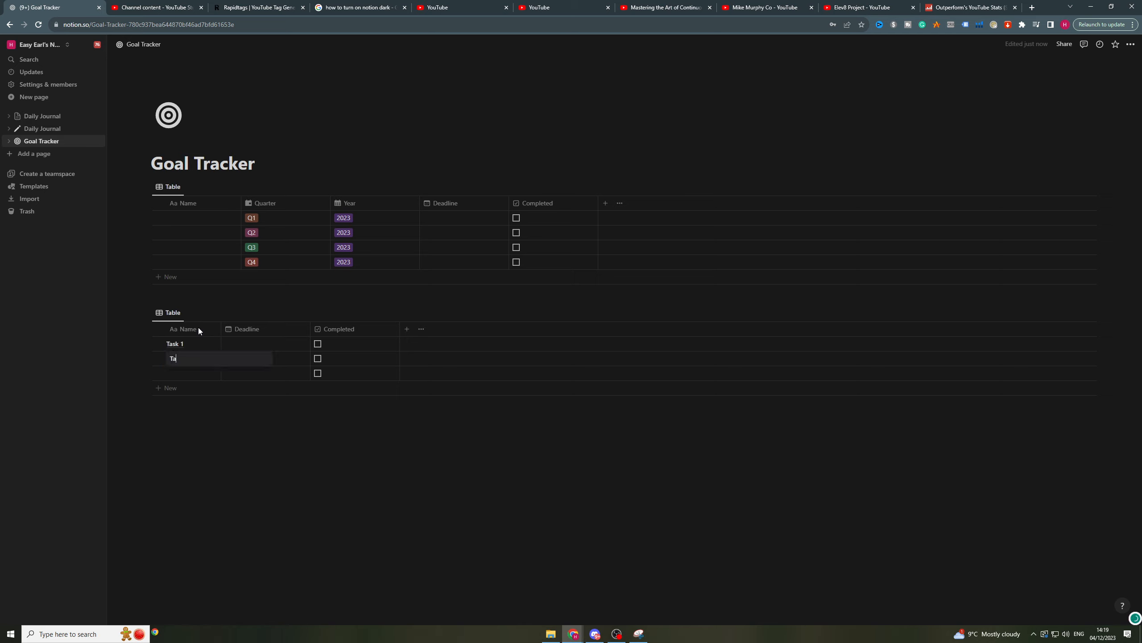
{"action": "type", "text": "sk 2"}
{"action": "key", "text": "Return"}
{"action": "key", "text": "Down"}
{"action": "type", "text": "Task"}
{"action": "key", "text": "Return"}
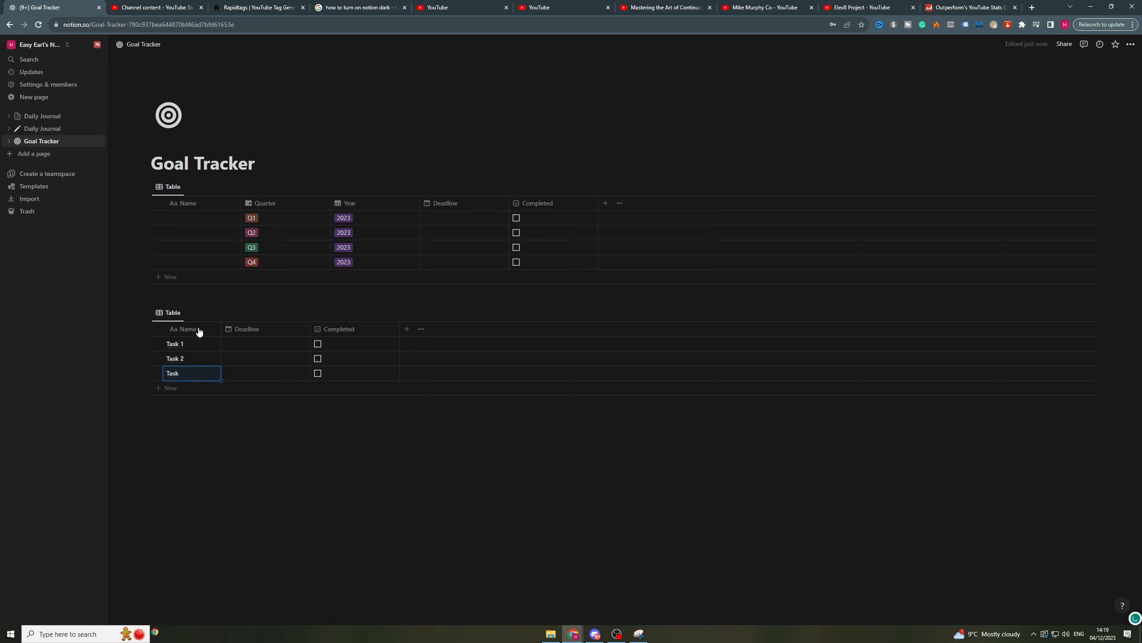
{"action": "key", "text": "Return"}
{"action": "type", "text": "3"}
{"action": "key", "text": "Return"}
- Add a fourth row named "Task 4" to the Next Actions table
{"action": "left_click", "coordinate": [174, 389]}
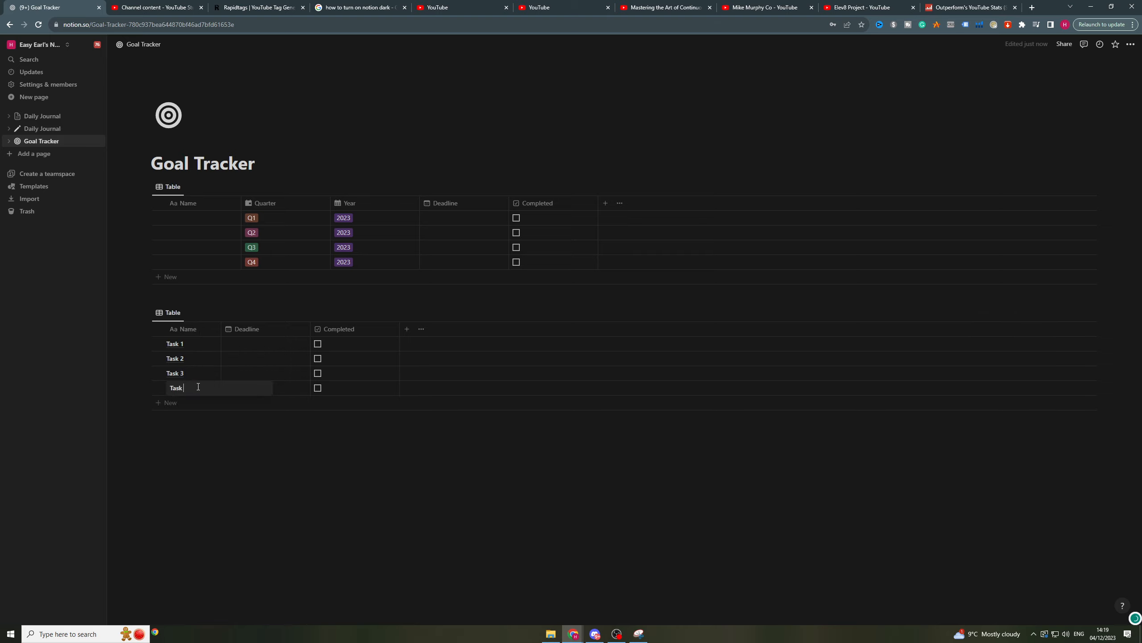
{"action": "type", "text": "Task 4"}
{"action": "key", "text": "Return"}
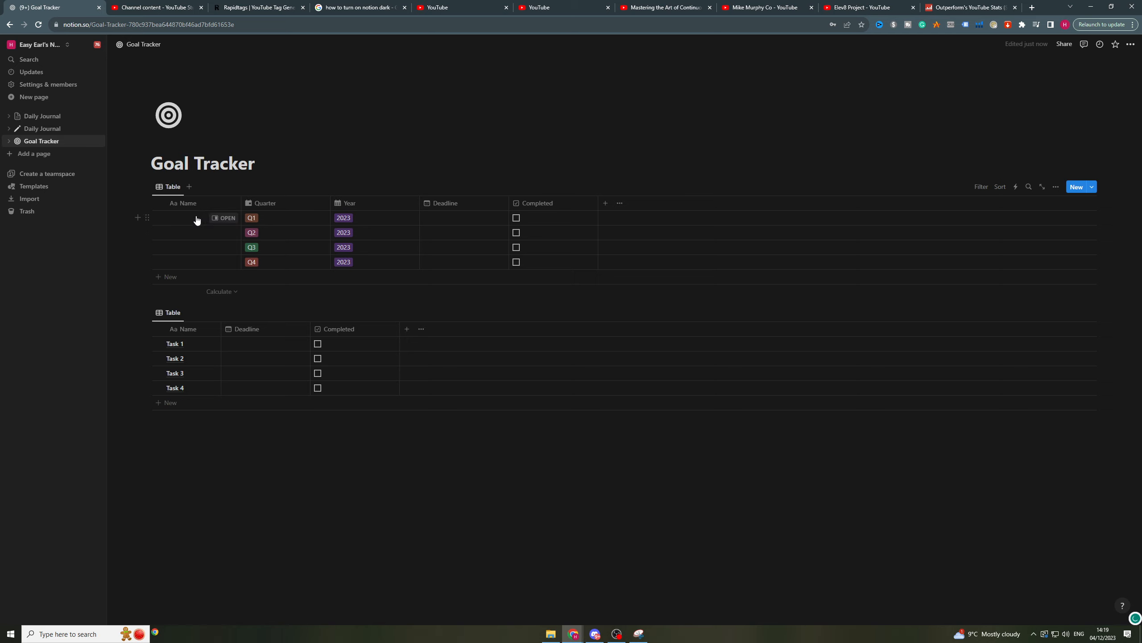
- Name the four rows of the goal tracking table Goal 1, Goal 2, Goal 3 and Goal 4
{"action": "left_click", "coordinate": [196, 217]}
{"action": "type", "text": "Goal 1"}
{"action": "key", "text": "Return"}
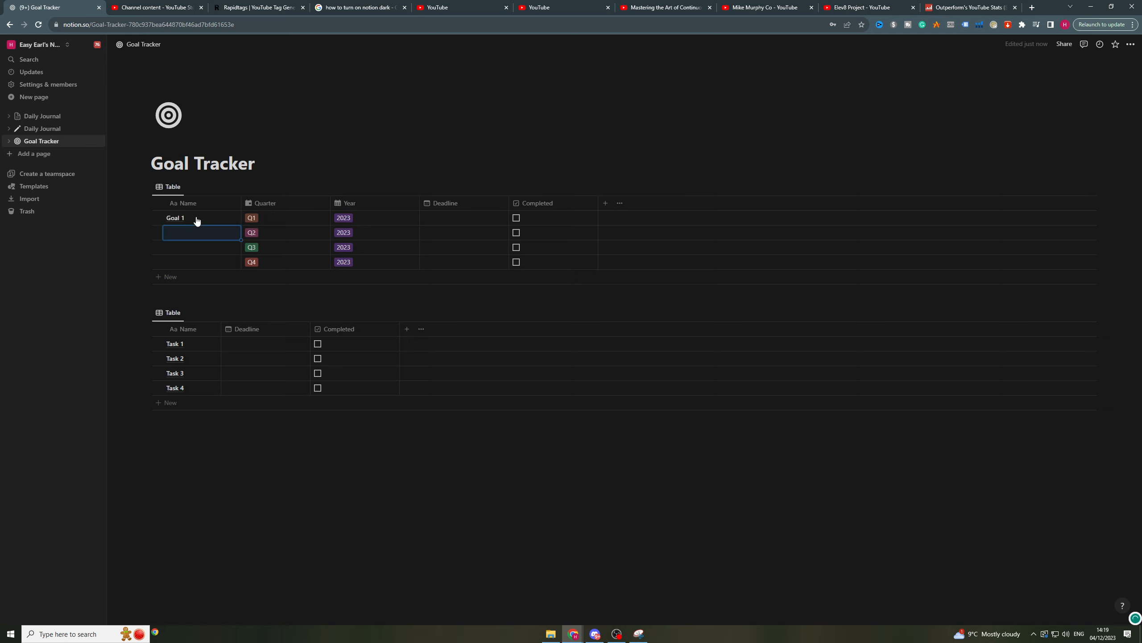
{"action": "key", "text": "Down"}
{"action": "type", "text": "Goal 2"}
{"action": "key", "text": "Return"}
{"action": "key", "text": "Down"}
{"action": "type", "text": "Goal 3"}
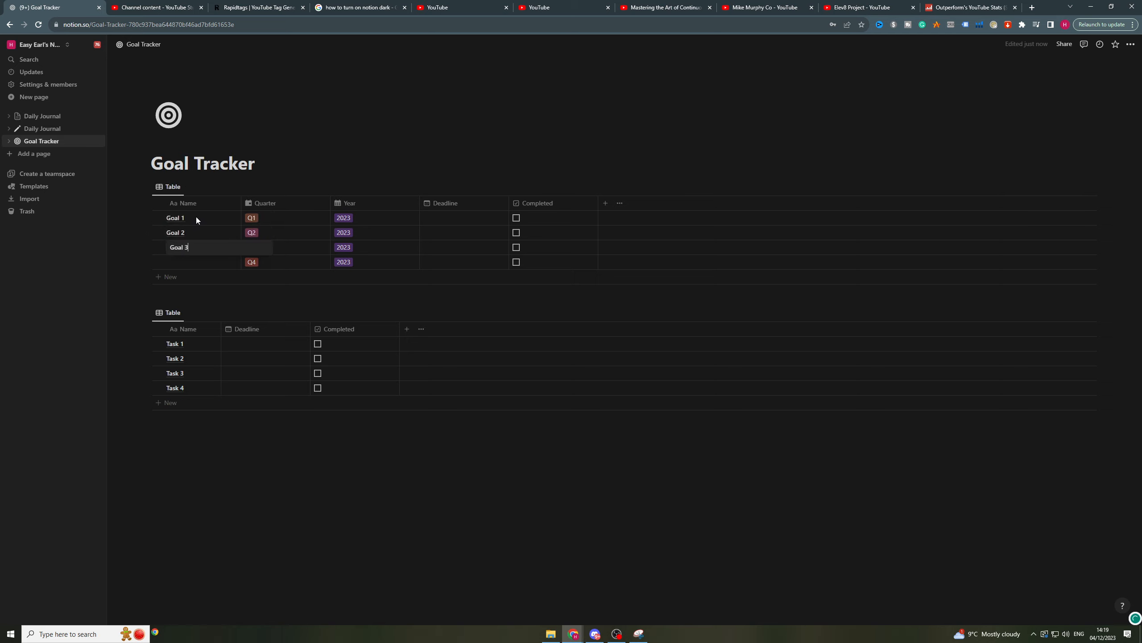
{"action": "key", "text": "Return"}
{"action": "key", "text": "Down"}
{"action": "type", "text": "Goal 4"}
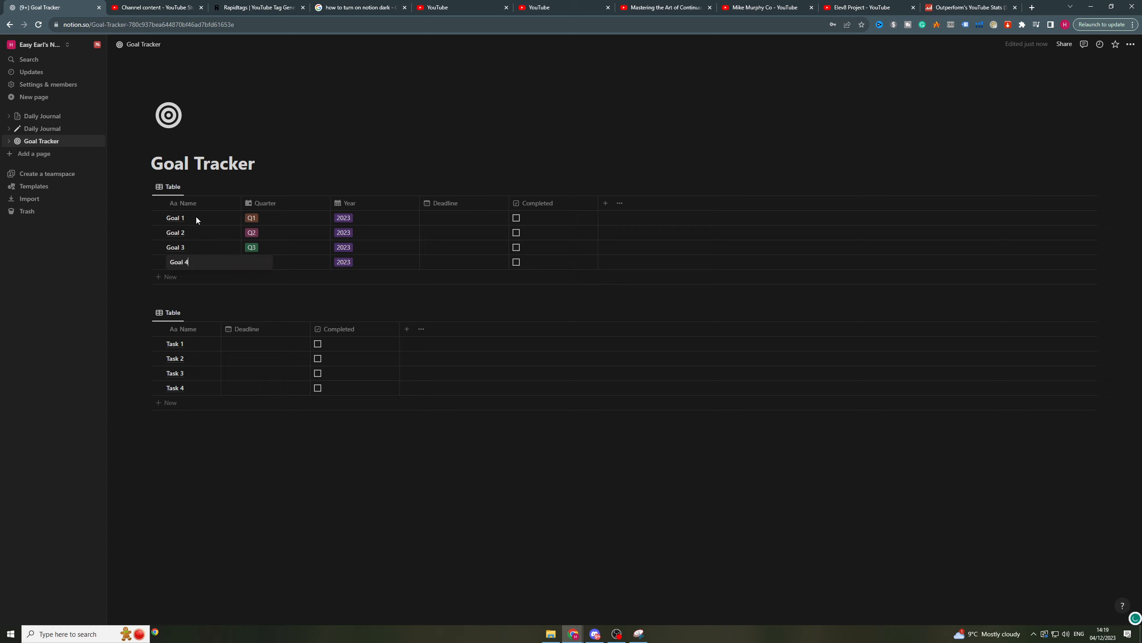
{"action": "key", "text": "Return"}
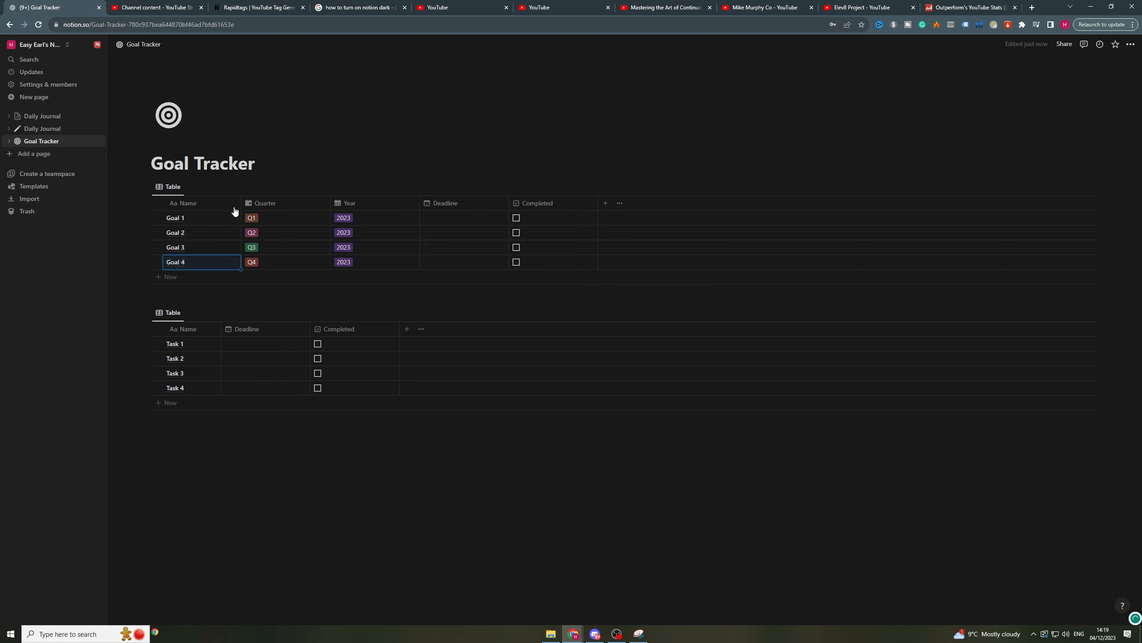
- Add a Relation property named "Next Actions" to the goal tracking table, related to the Next Actions database
{"action": "left_click", "coordinate": [606, 204]}
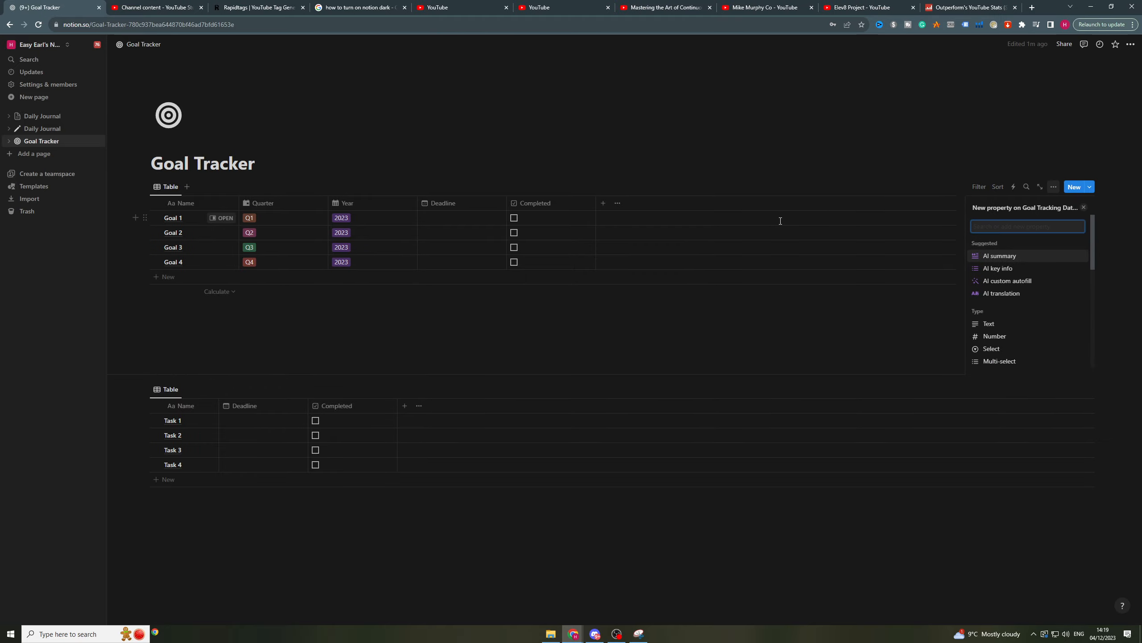
{"action": "type", "text": "rel"}
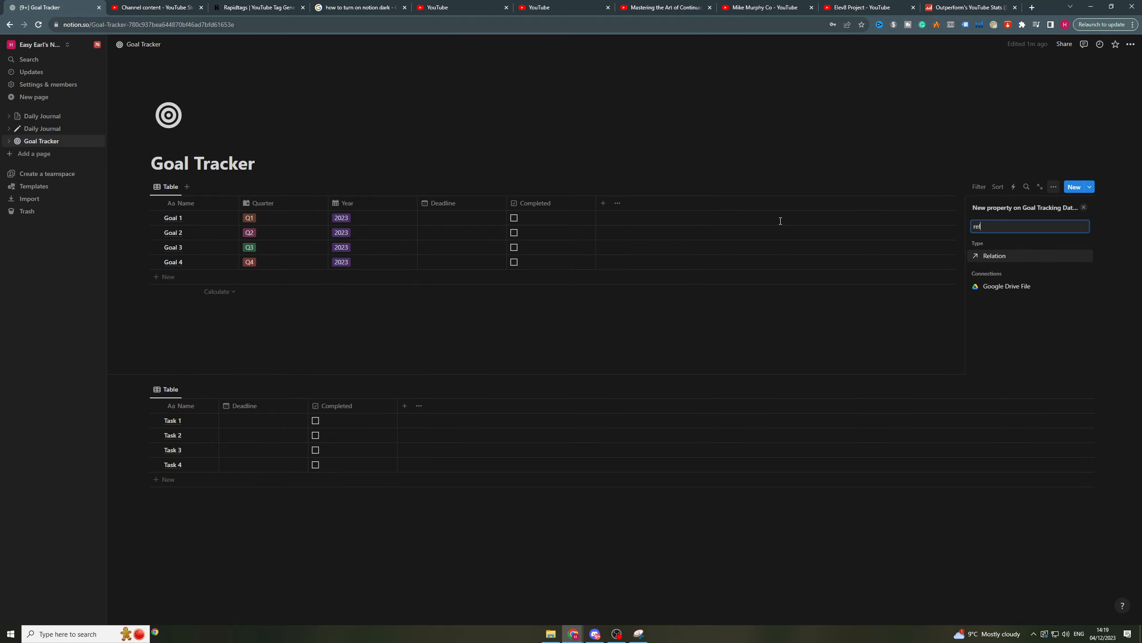
{"action": "left_click", "coordinate": [995, 259]}
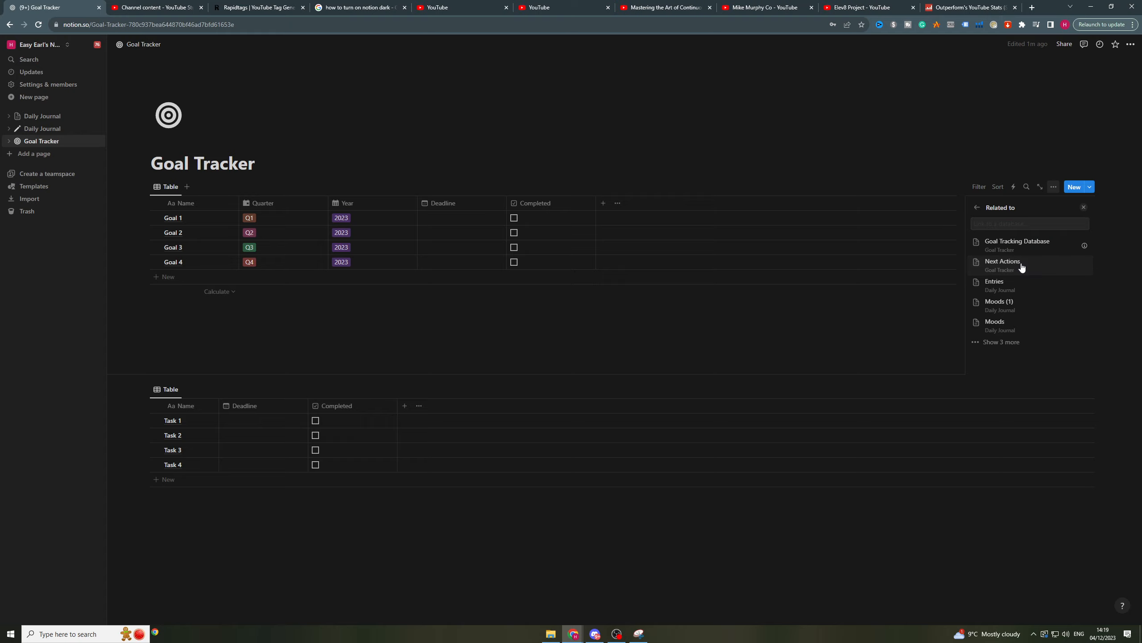
{"action": "left_click", "coordinate": [1025, 266]}
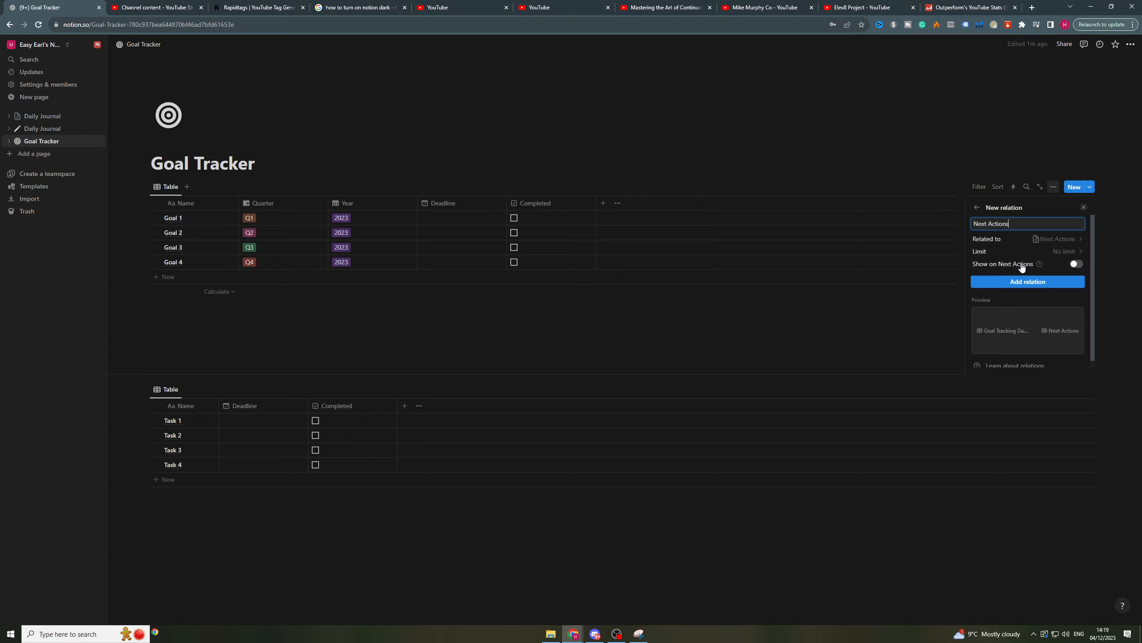
{"action": "left_click", "coordinate": [1033, 288]}
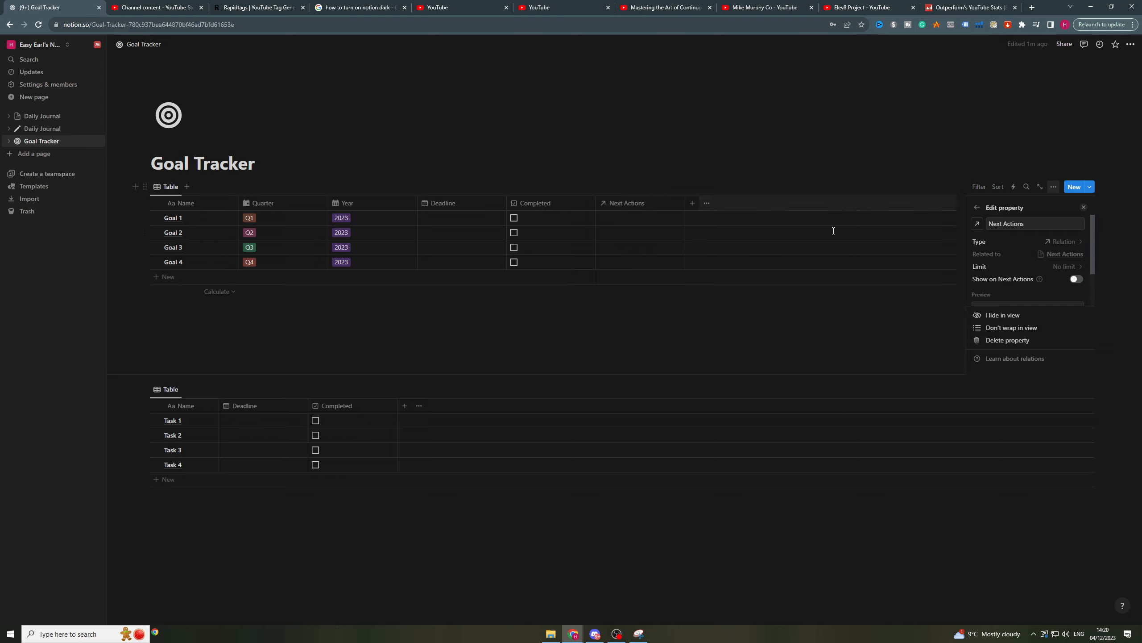
- Make the relation two-way by enabling "Show on Next Actions" and updating the relation
{"action": "left_click", "coordinate": [1076, 279]}
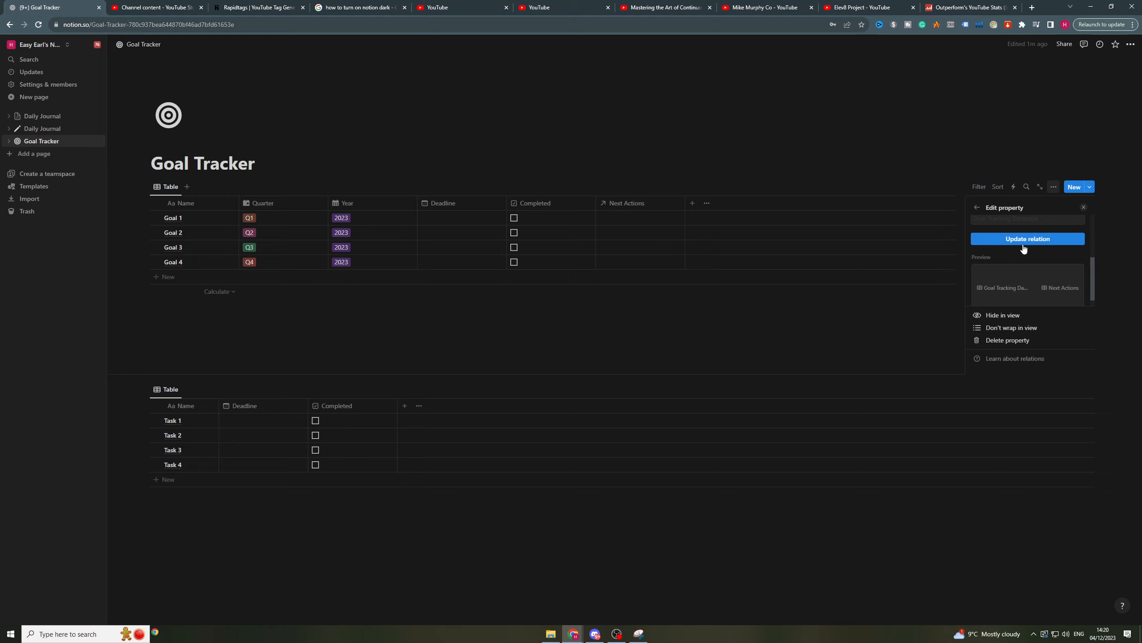
{"action": "left_click", "coordinate": [1024, 248]}
{"action": "left_click", "coordinate": [672, 321]}
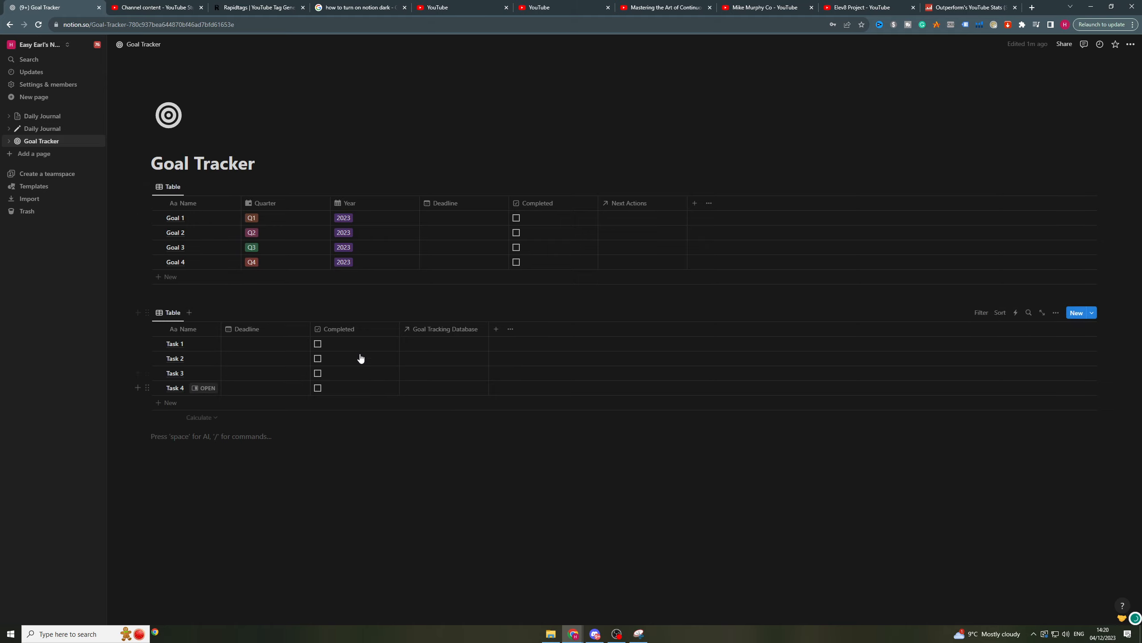
- Link Task 1 and Task 2 to Goal 1 in the Next Actions table's Goal Tracking Database column
{"action": "left_click", "coordinate": [437, 351]}
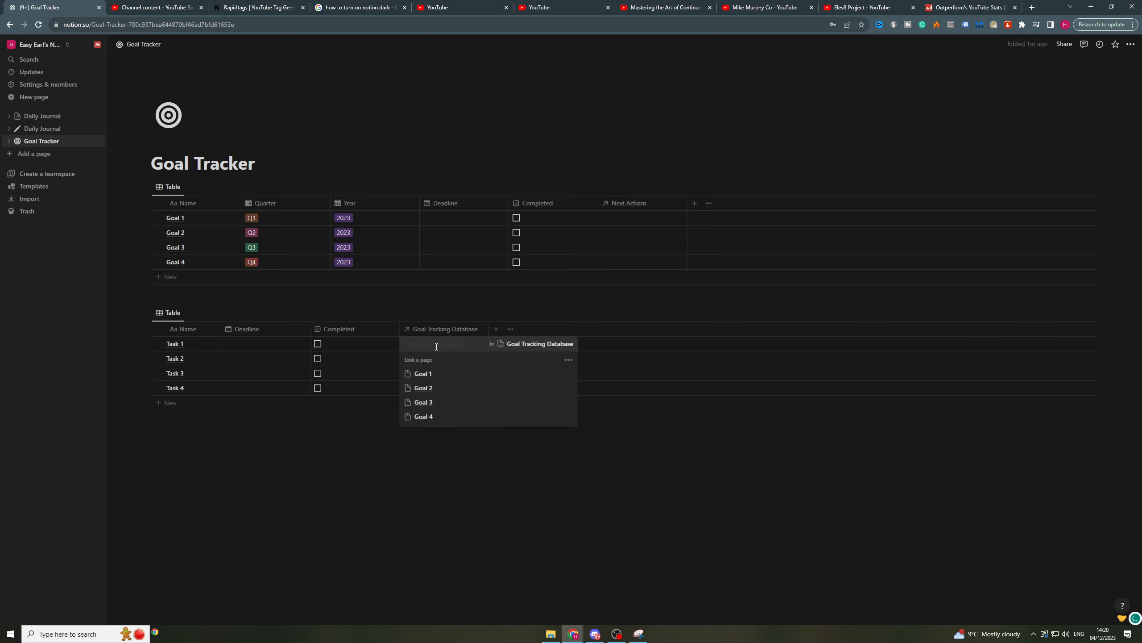
{"action": "left_click", "coordinate": [429, 375]}
{"action": "key", "text": "Escape"}
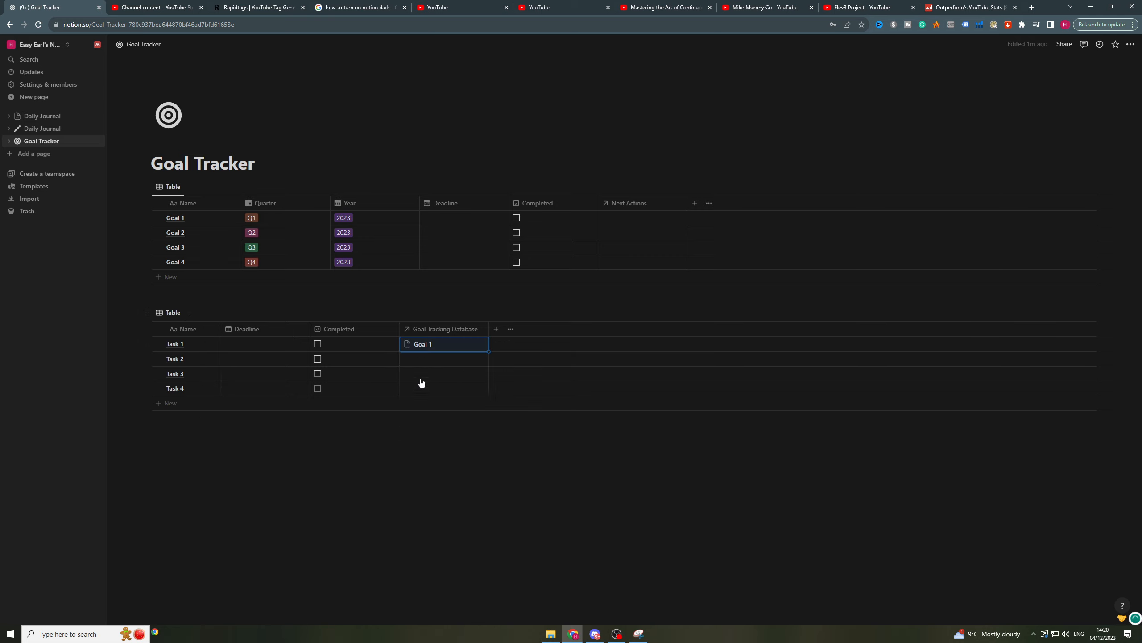
{"action": "left_click", "coordinate": [438, 359]}
{"action": "left_click", "coordinate": [430, 388]}
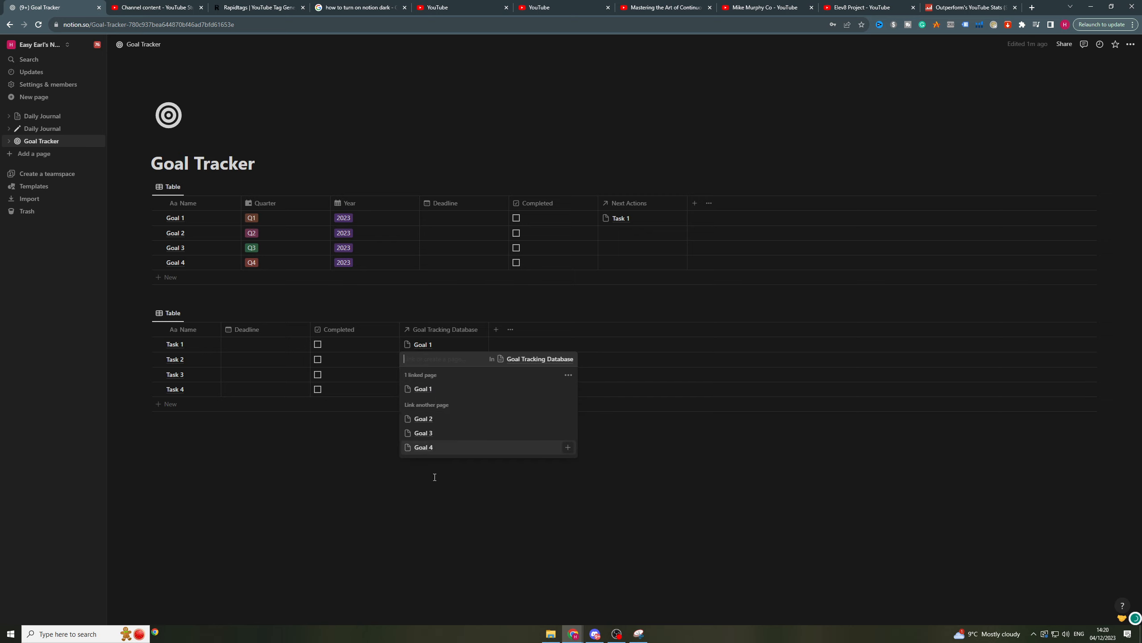
{"action": "key", "text": "Escape"}
- Link Task 3 to Goal 2 and Task 4 to Goal 3 in the Goal Tracking Database column
{"action": "left_click", "coordinate": [431, 373]}
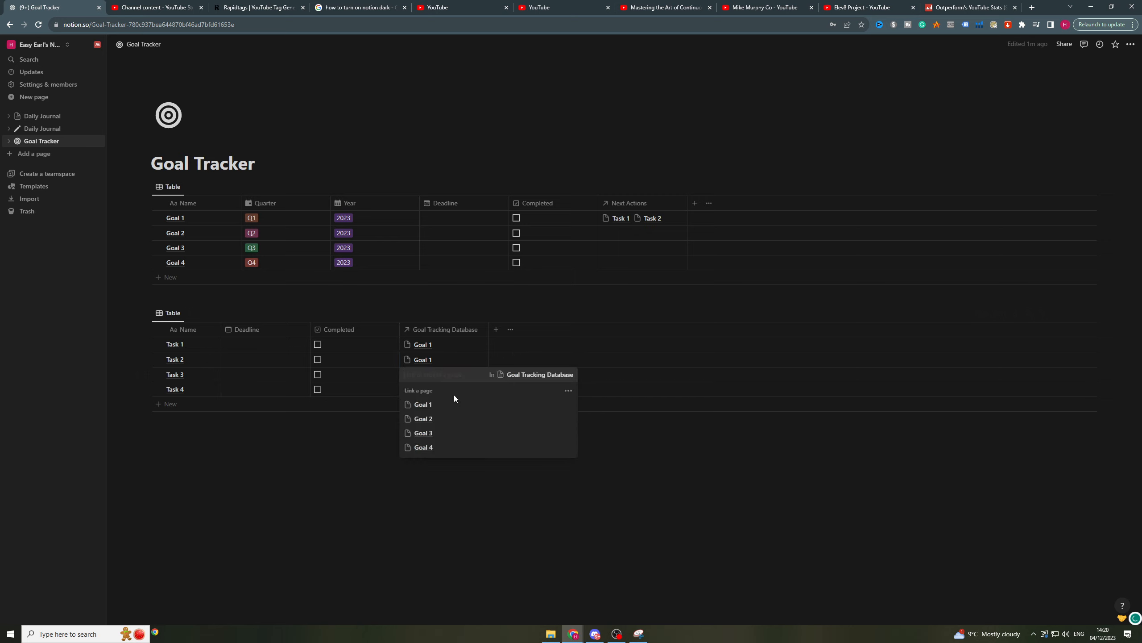
{"action": "left_click", "coordinate": [436, 422]}
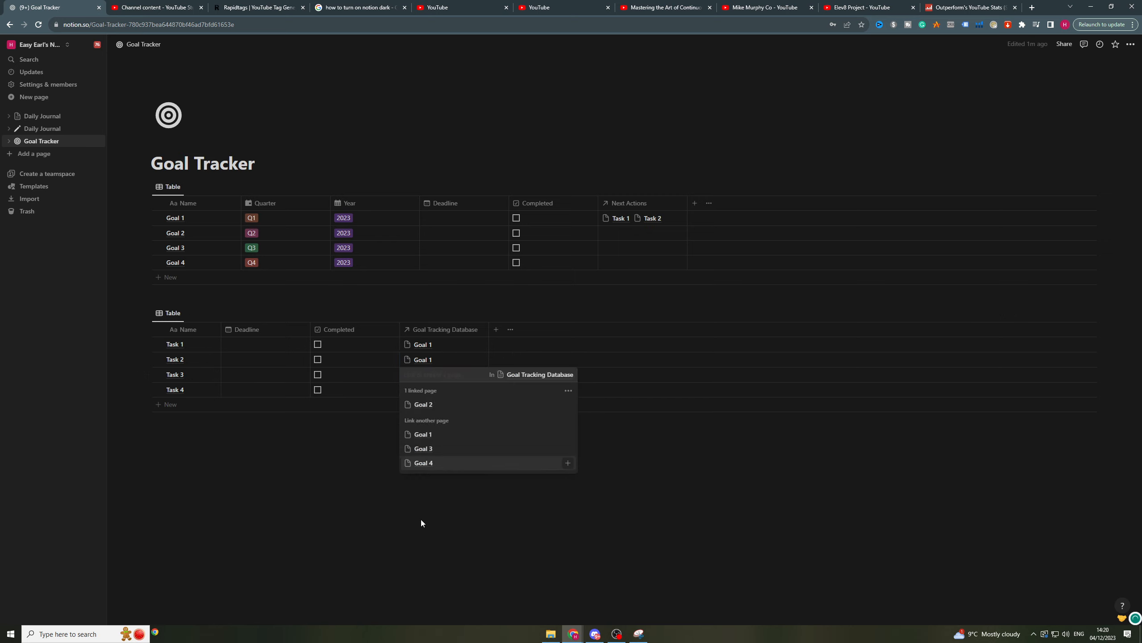
{"action": "key", "text": "Escape"}
{"action": "left_click", "coordinate": [439, 389]}
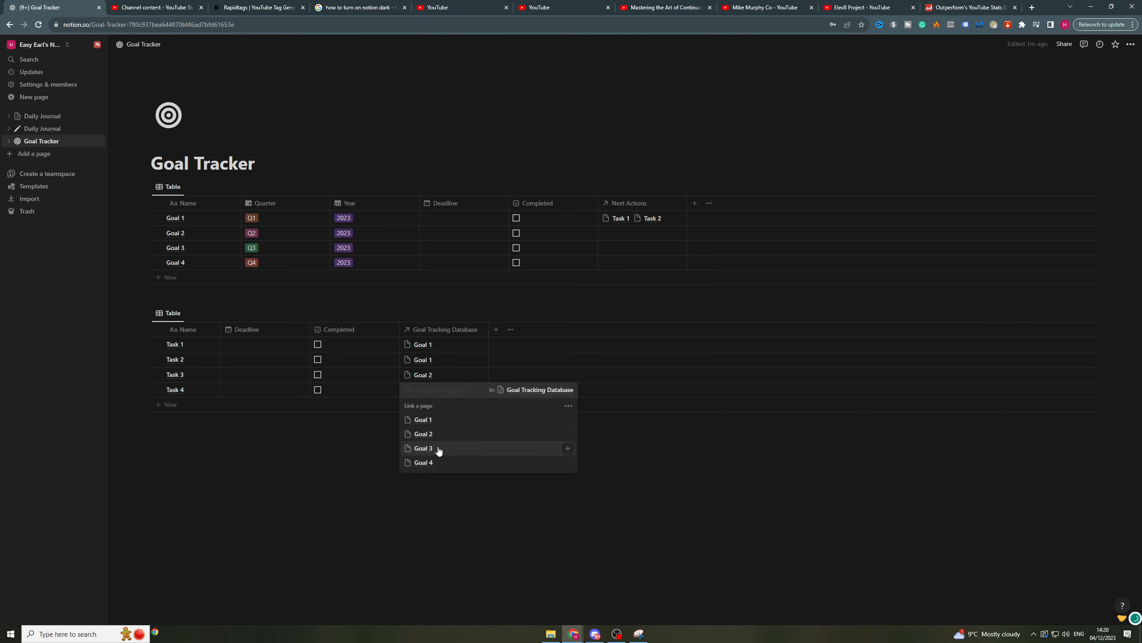
{"action": "left_click", "coordinate": [439, 450]}
{"action": "key", "text": "Escape"}
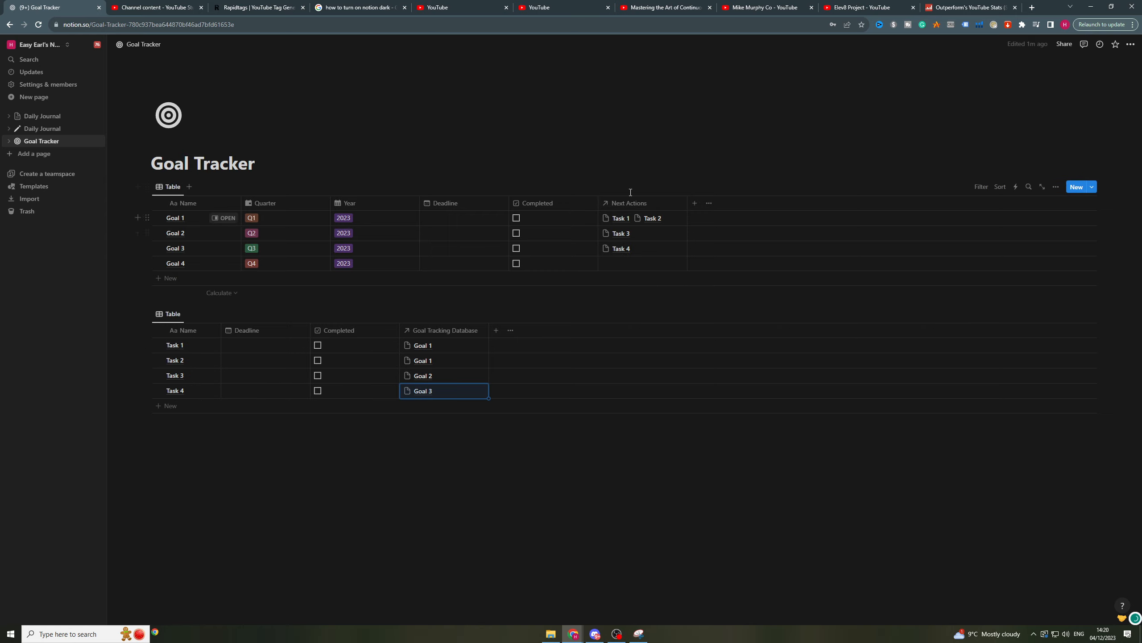
- Change the icon of the Goal Tracking Database property in the task table to the soccer ball
{"action": "left_click", "coordinate": [408, 330]}
{"action": "left_click", "coordinate": [411, 350]}
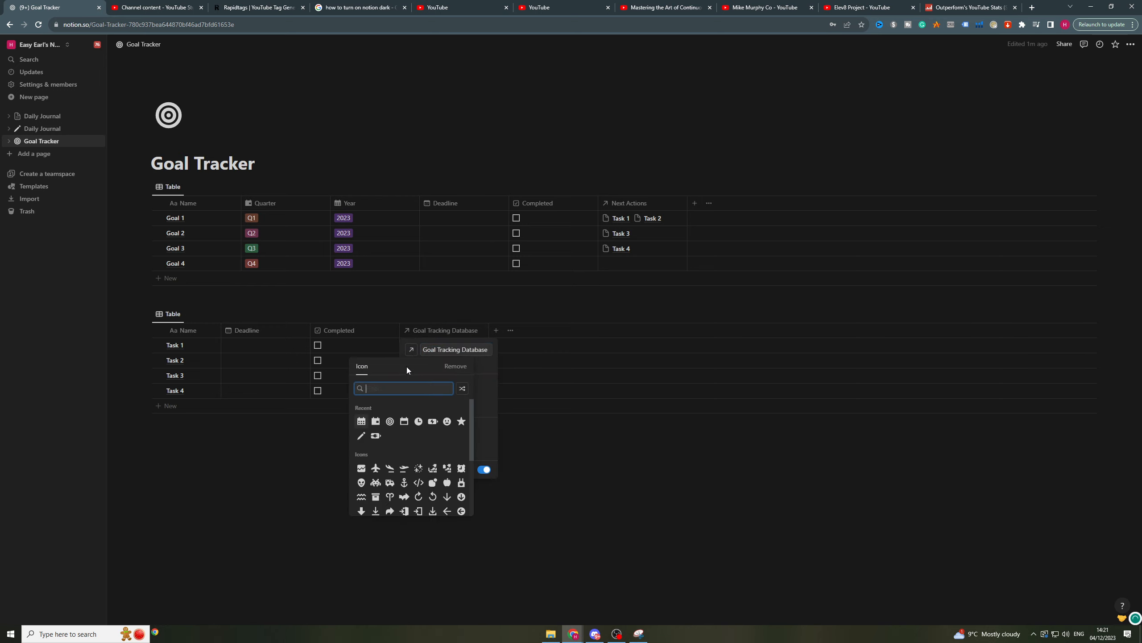
{"action": "type", "text": "ball"}
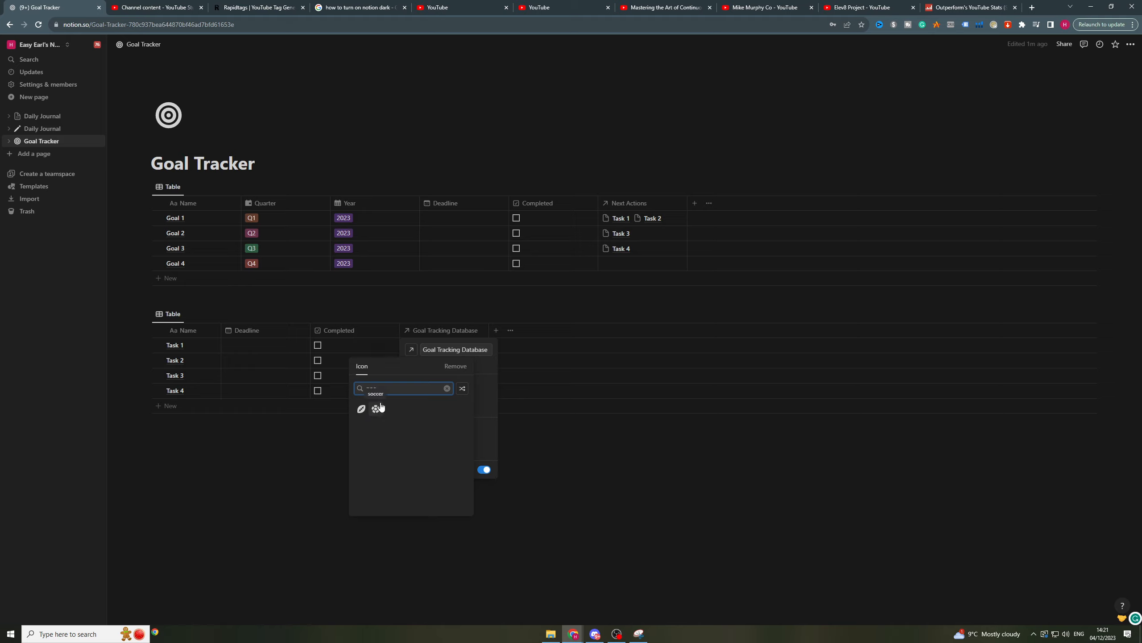
{"action": "left_click", "coordinate": [382, 408]}
{"action": "left_click", "coordinate": [573, 471]}
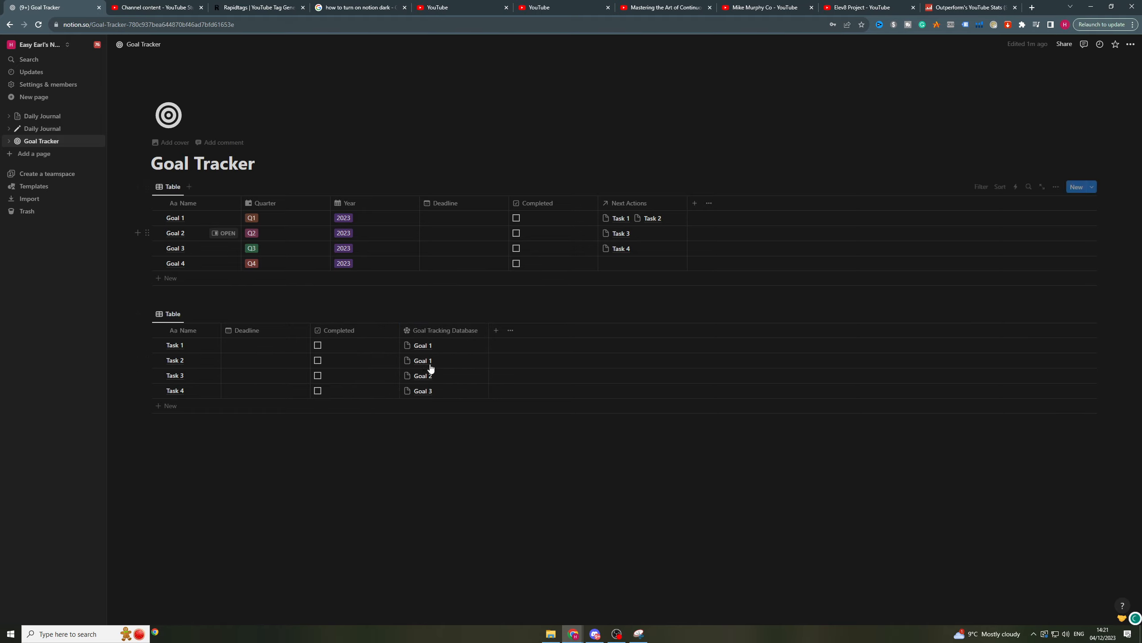
{"action": "left_click", "coordinate": [507, 462]}
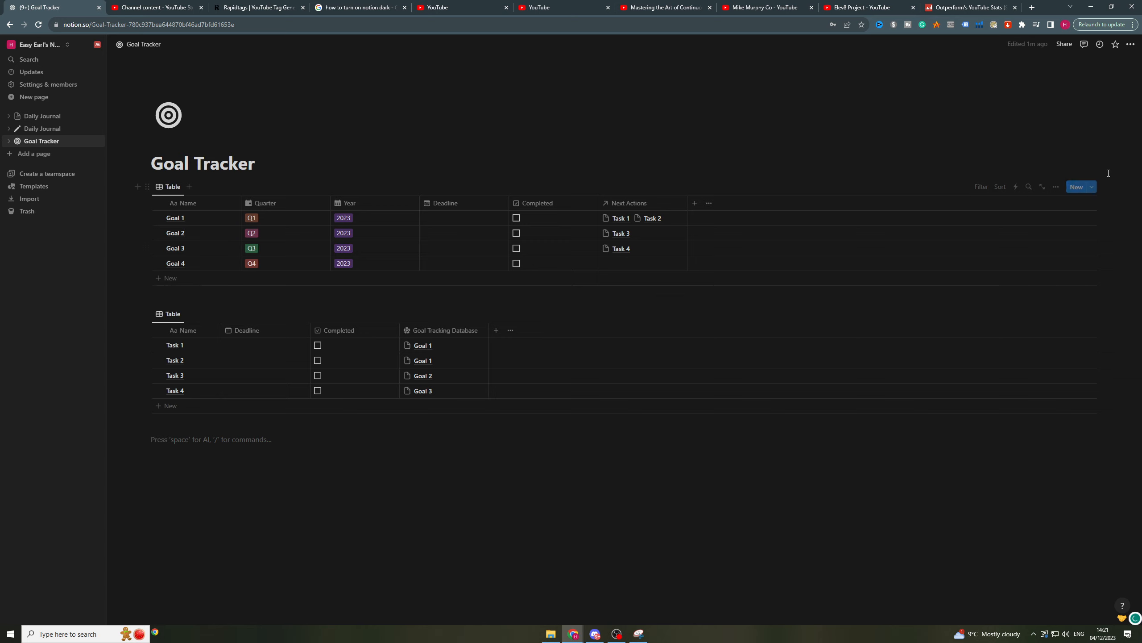
- Create a new template for the Goal Tracking Database and title it "New Goal"
{"action": "left_click", "coordinate": [1091, 189]}
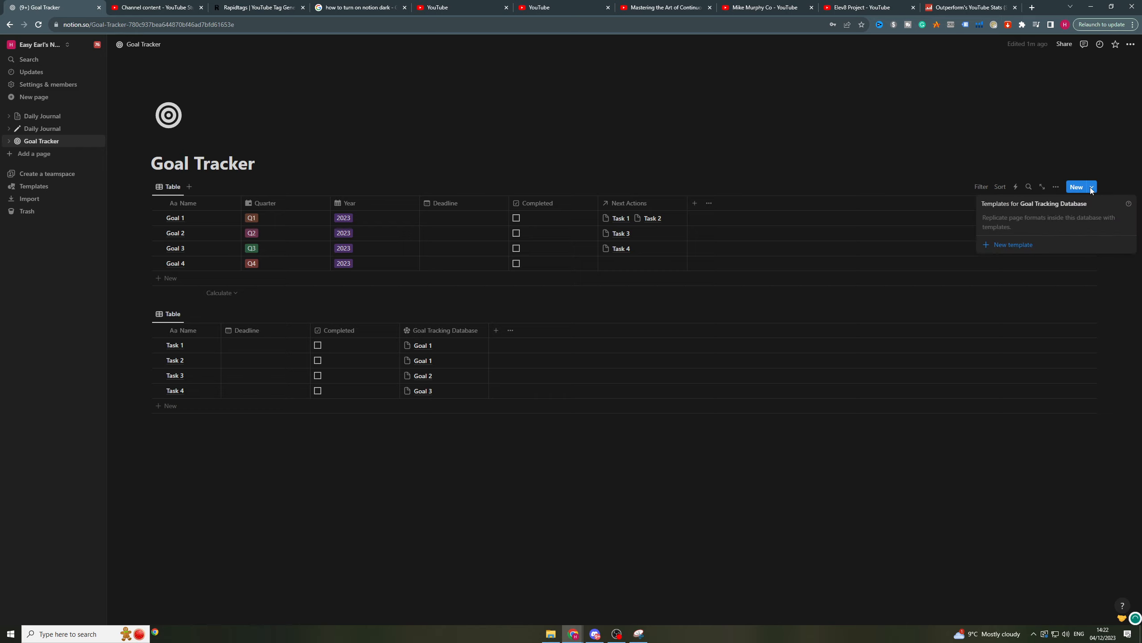
{"action": "left_click", "coordinate": [1013, 245]}
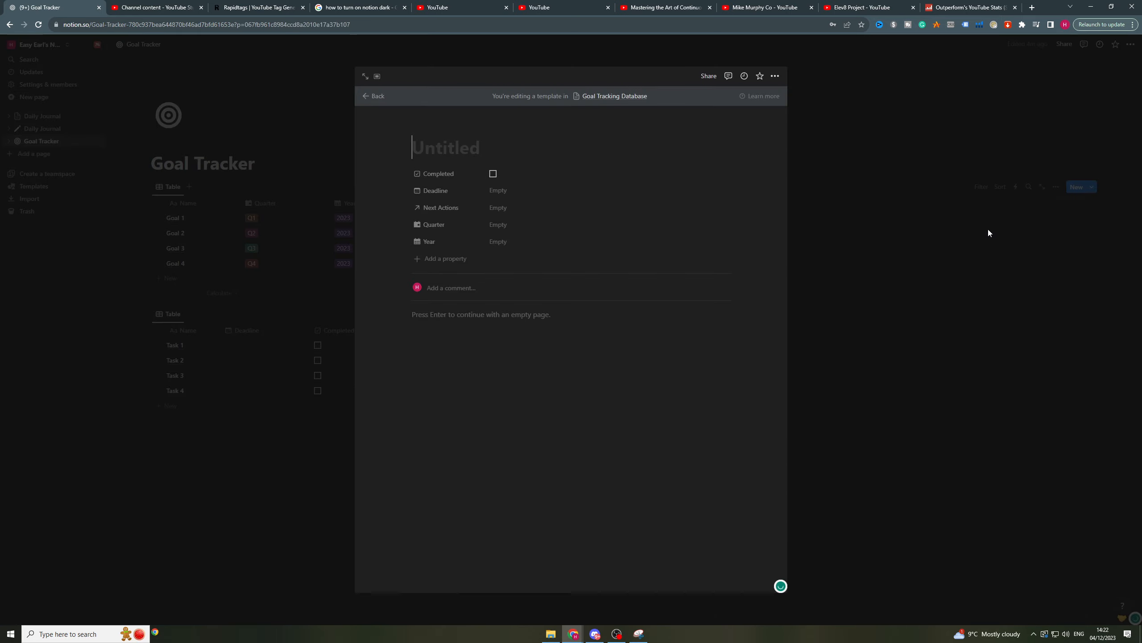
{"action": "type", "text": "New Goal"}
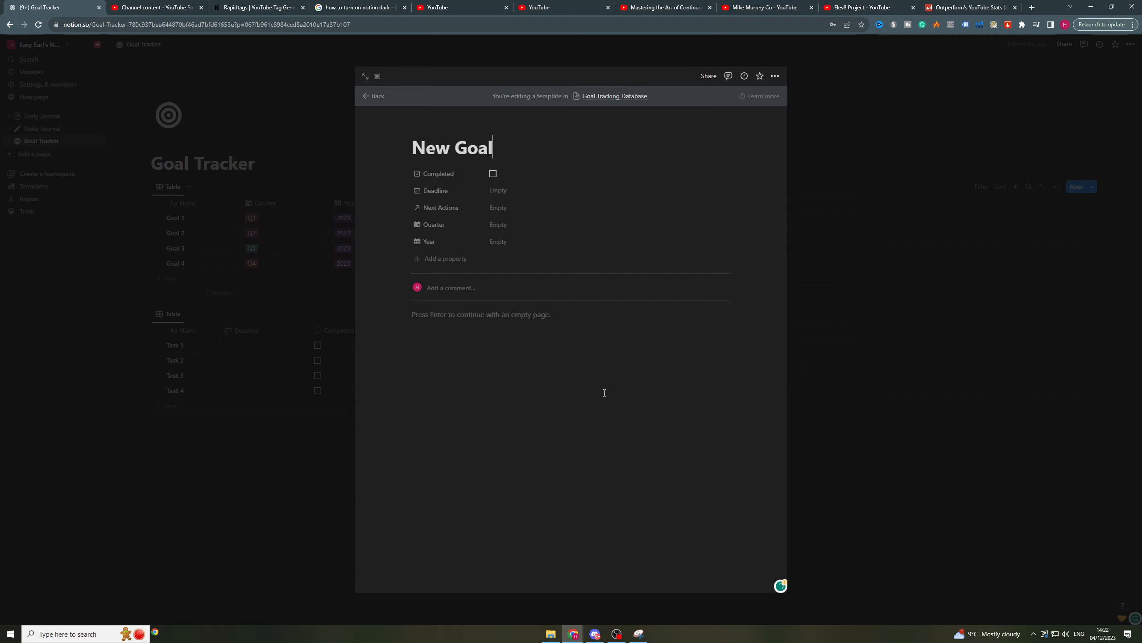
{"action": "key", "text": "Return"}
- Give the New Goal template a white target icon and close the template
{"action": "mouse_move", "coordinate": [421, 128]}
{"action": "left_click", "coordinate": [420, 129]}
{"action": "left_click", "coordinate": [427, 153]}
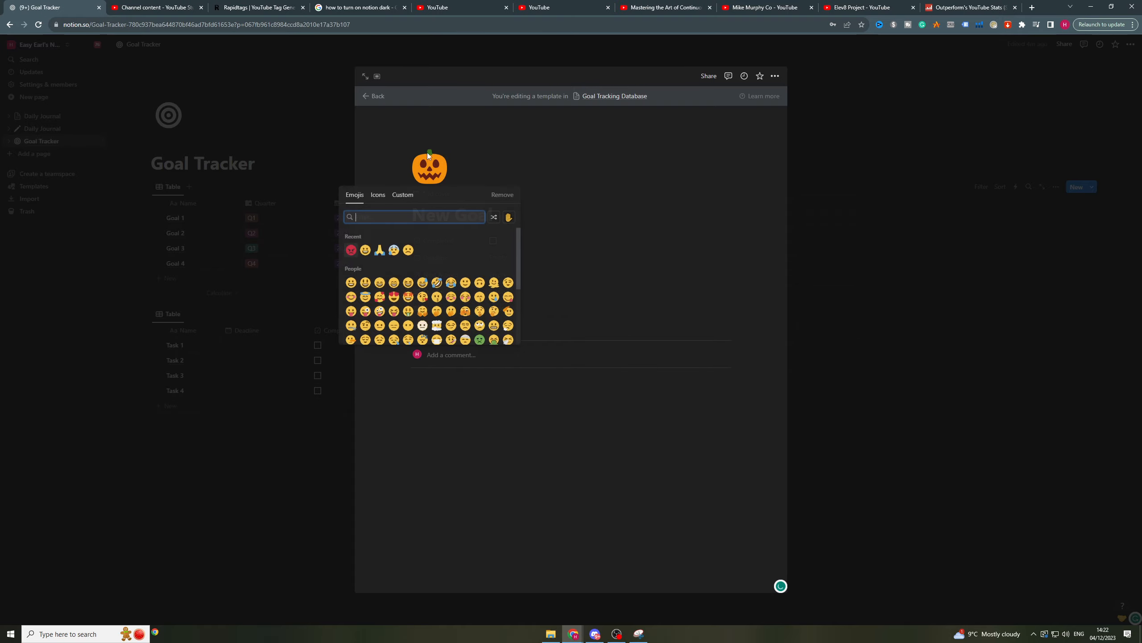
{"action": "left_click", "coordinate": [379, 195]}
{"action": "type", "text": "tar"}
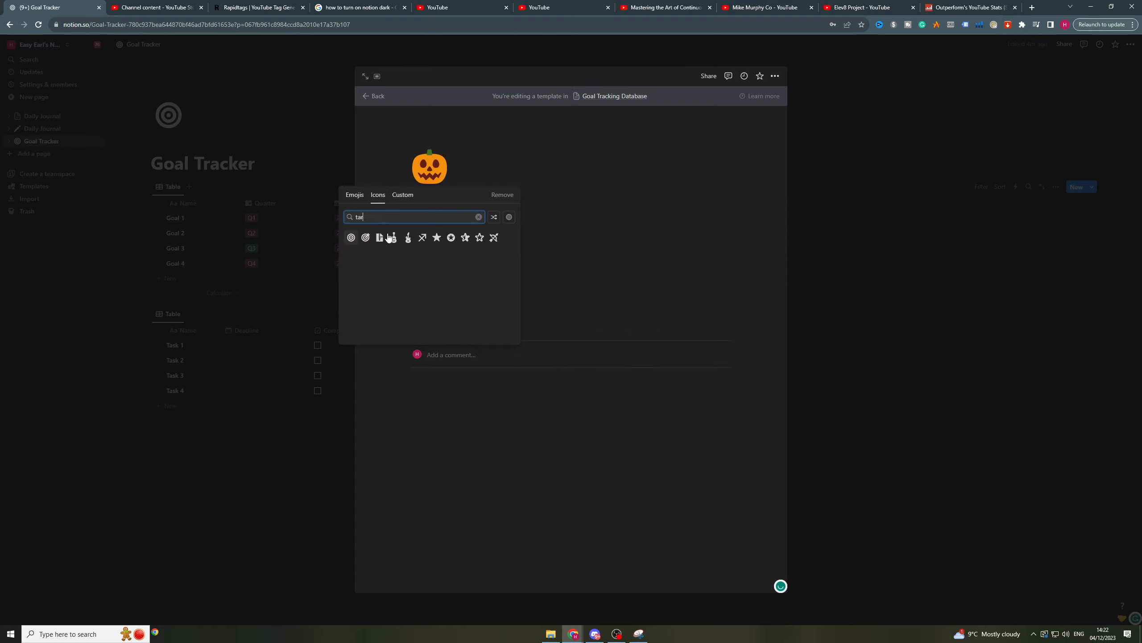
{"action": "mouse_move", "coordinate": [350, 236]}
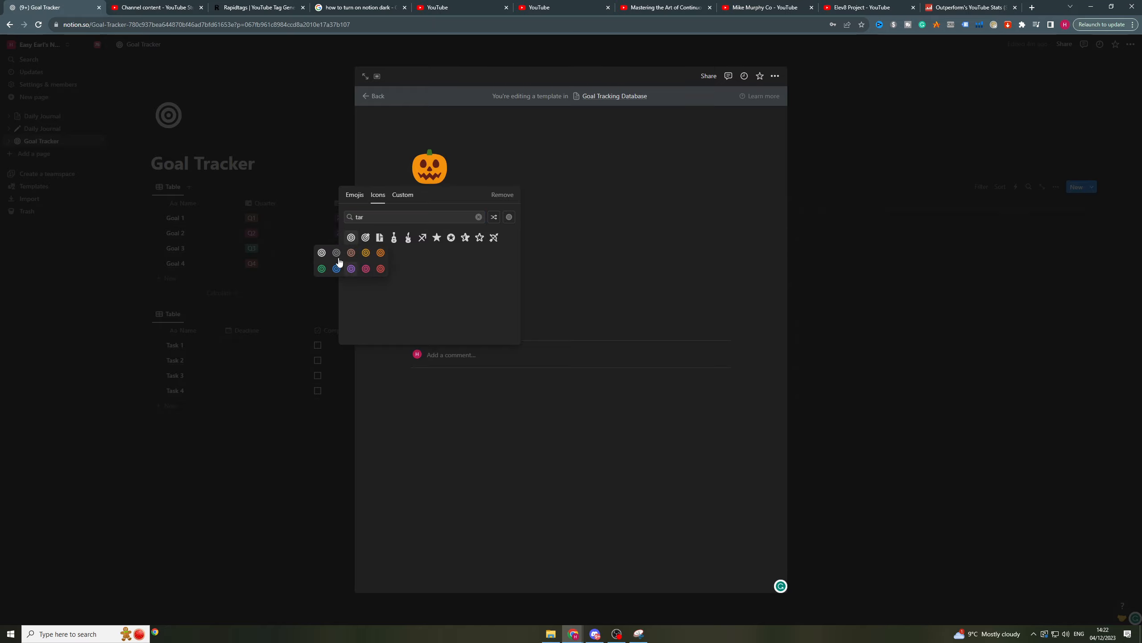
{"action": "left_click", "coordinate": [321, 253]}
{"action": "left_click", "coordinate": [474, 453]}
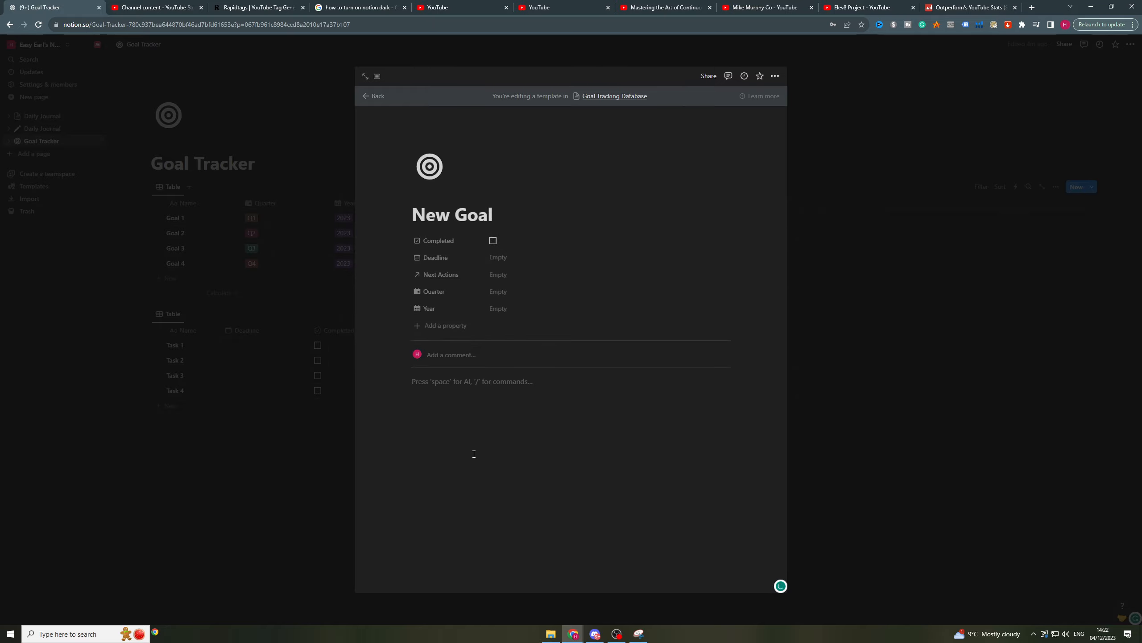
{"action": "left_click", "coordinate": [829, 480]}
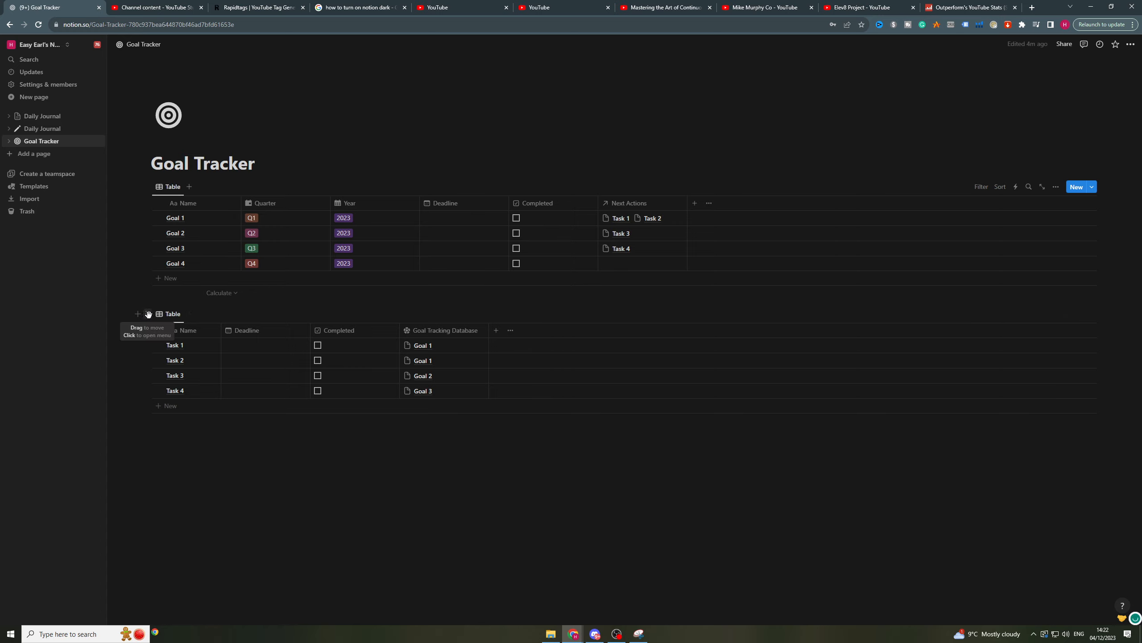
- Copy the link to the Next Actions table block
{"action": "right_click", "coordinate": [149, 314]}
{"action": "left_click", "coordinate": [146, 314]}
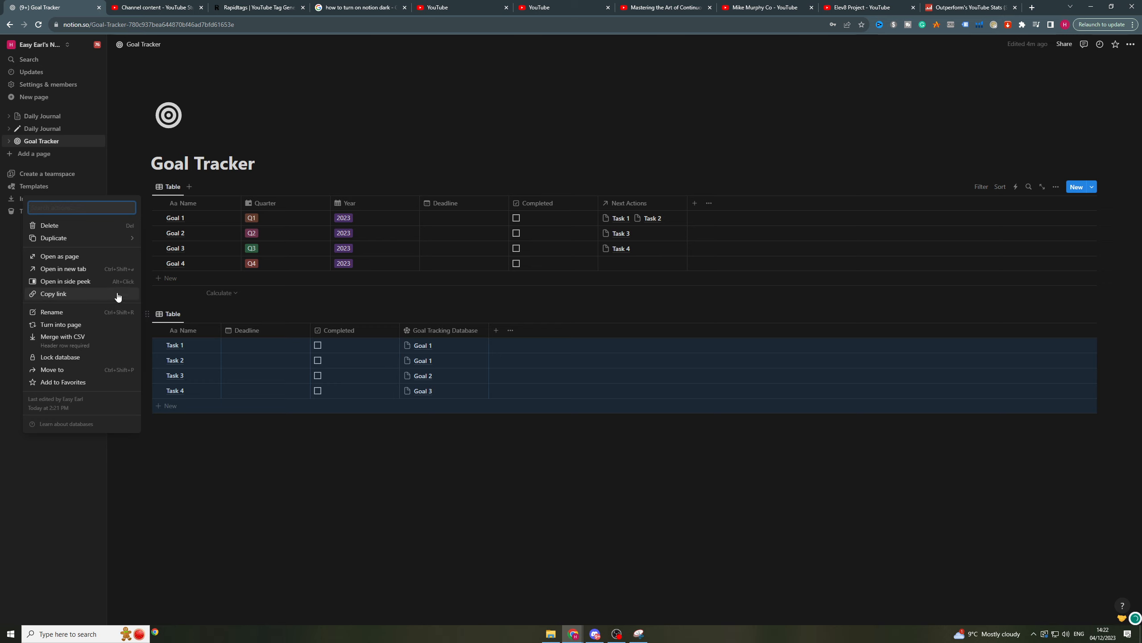
{"action": "left_click", "coordinate": [92, 295]}
{"action": "left_click", "coordinate": [91, 295]}
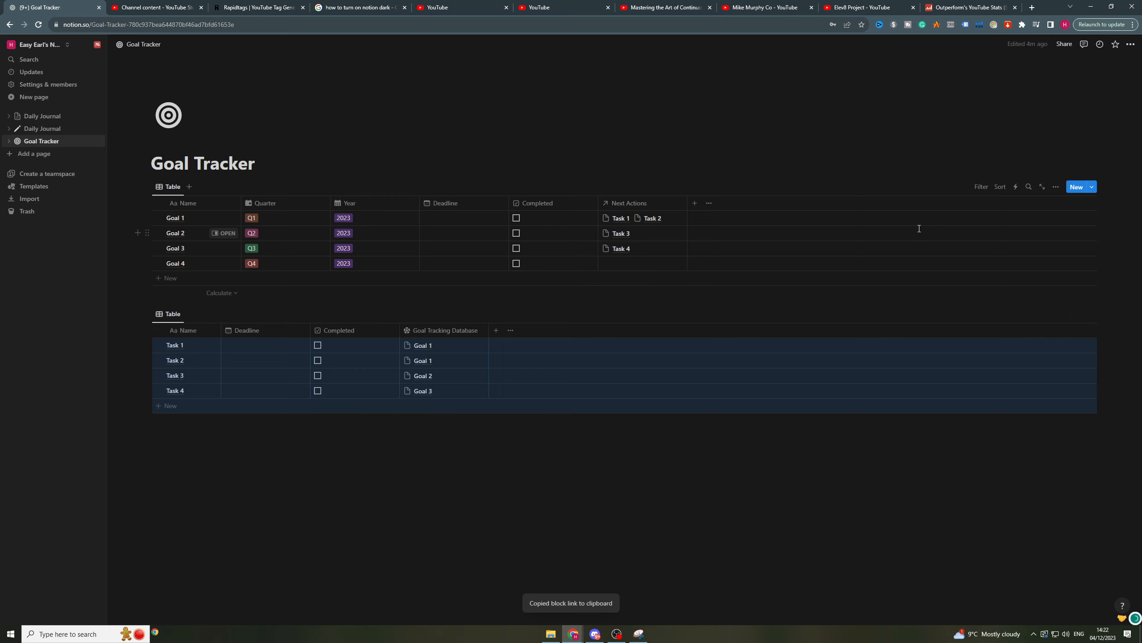
- Reopen the New Goal template of the Goal Tracking Database for editing
{"action": "left_click", "coordinate": [1094, 189]}
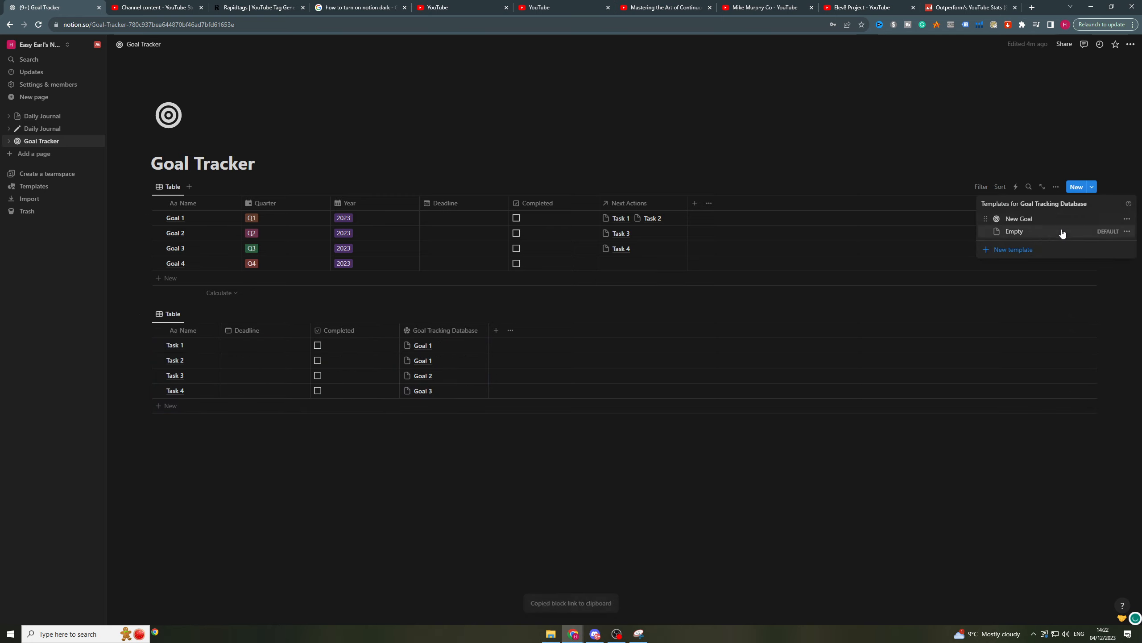
{"action": "left_click", "coordinate": [1127, 219]}
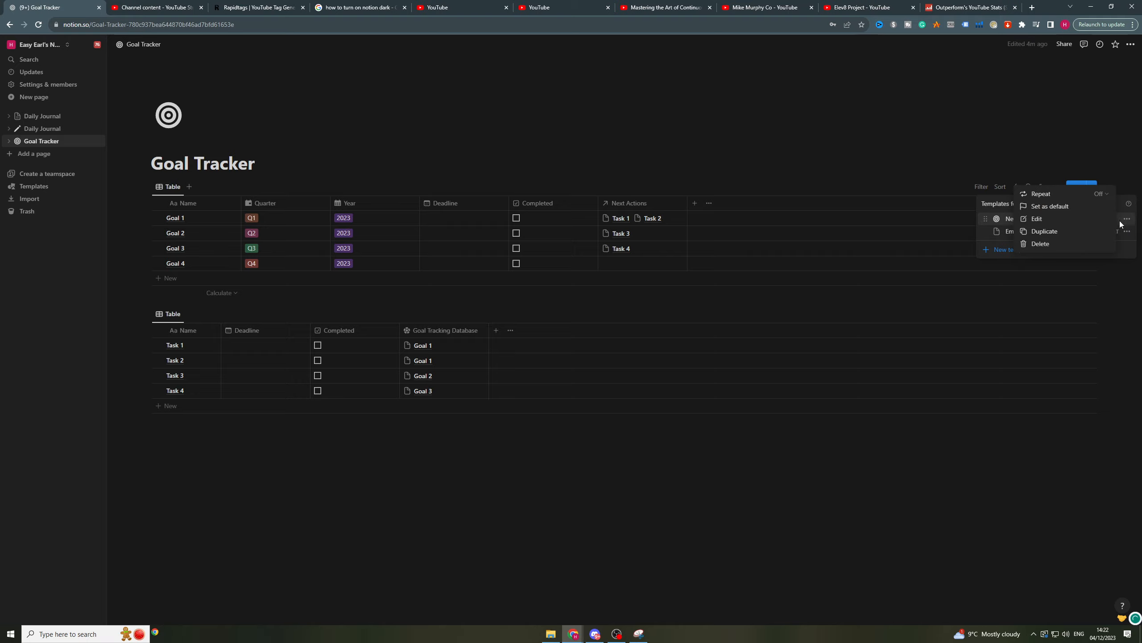
{"action": "left_click", "coordinate": [1042, 220]}
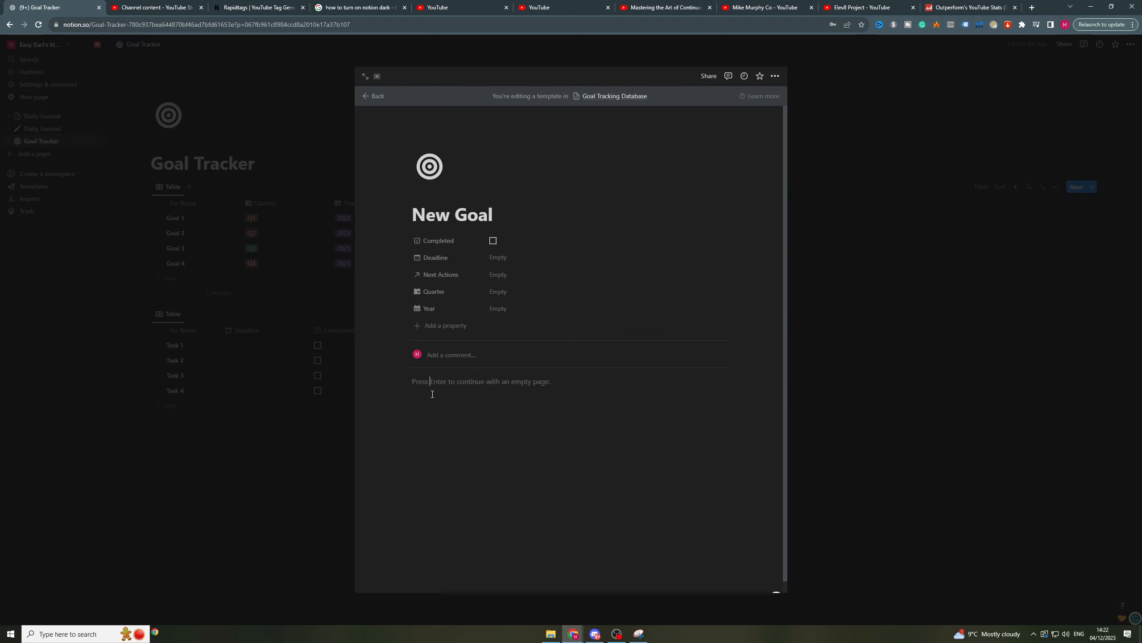
- Insert a linked view of the Next Actions database in the template, copying its Table view, and hide the Goal Tracking Database column
{"action": "key", "text": "ctrl+v"}
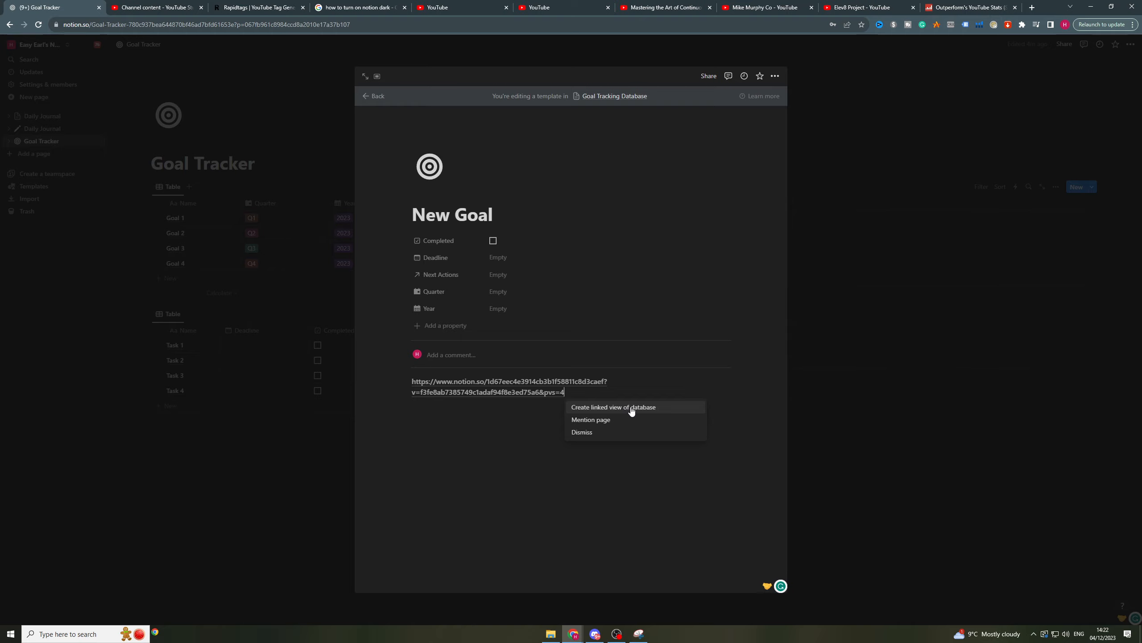
{"action": "left_click", "coordinate": [631, 409]}
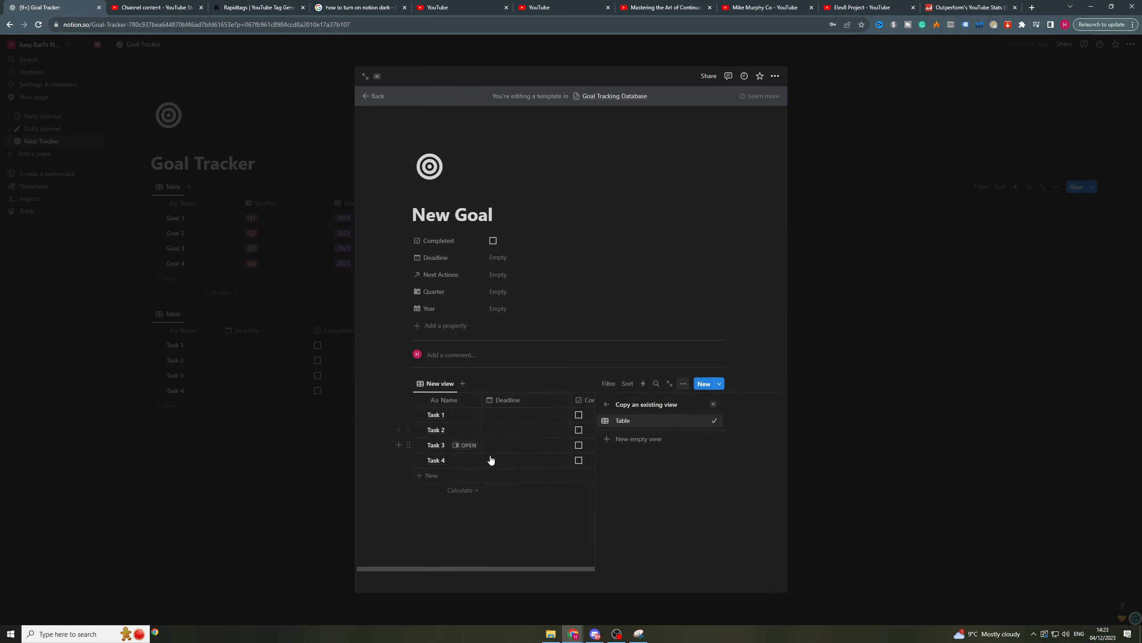
{"action": "left_click", "coordinate": [623, 421]}
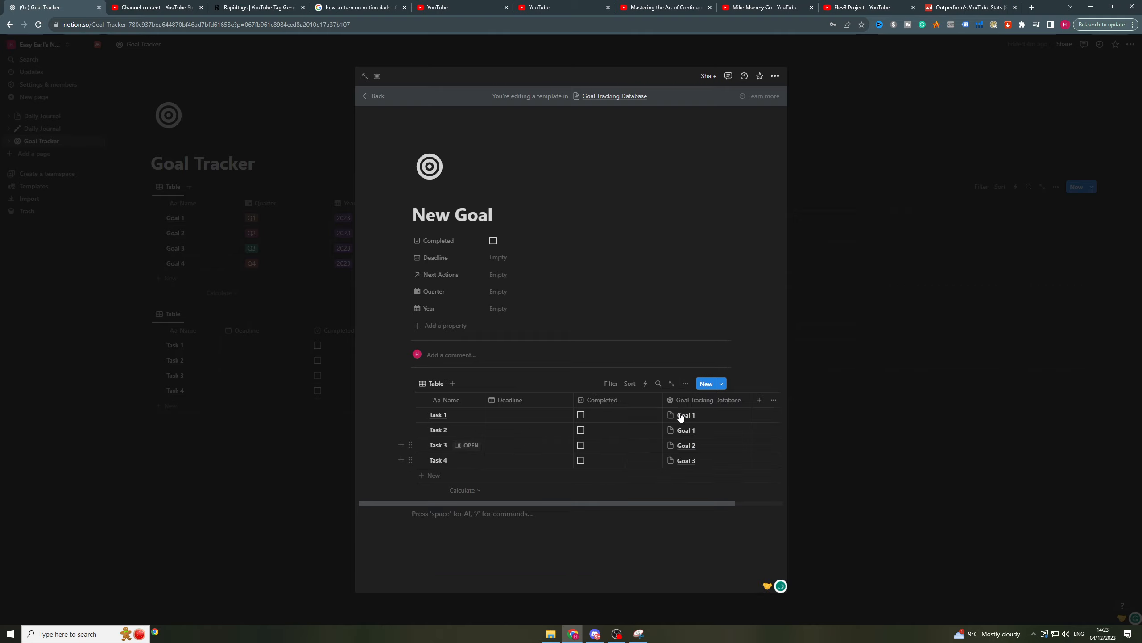
{"action": "left_click", "coordinate": [731, 402]}
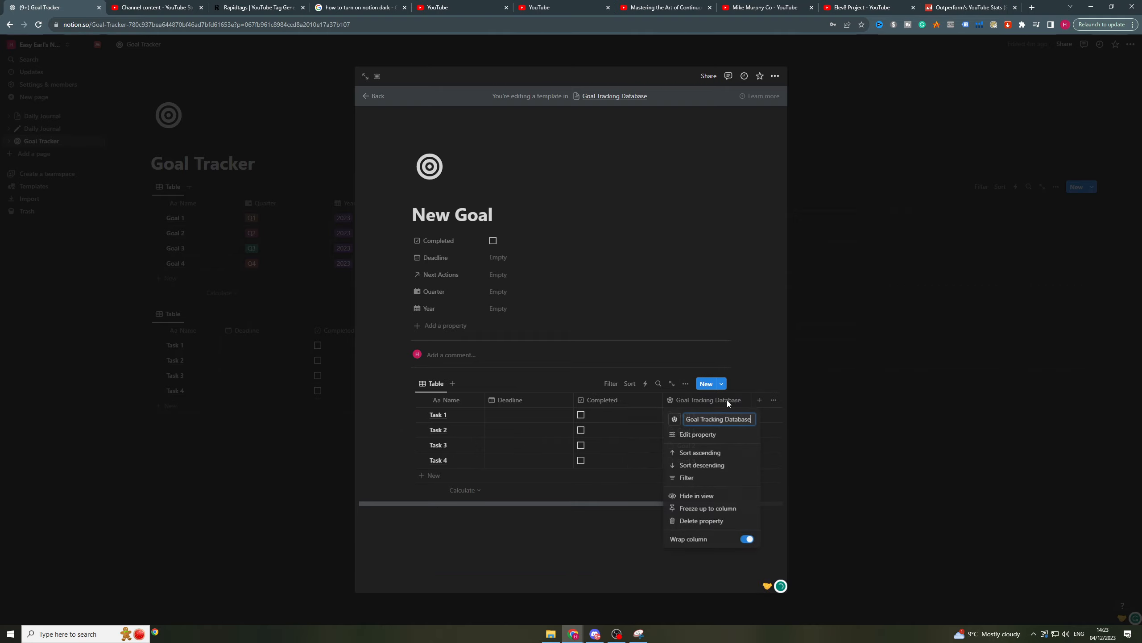
{"action": "left_click", "coordinate": [707, 497]}
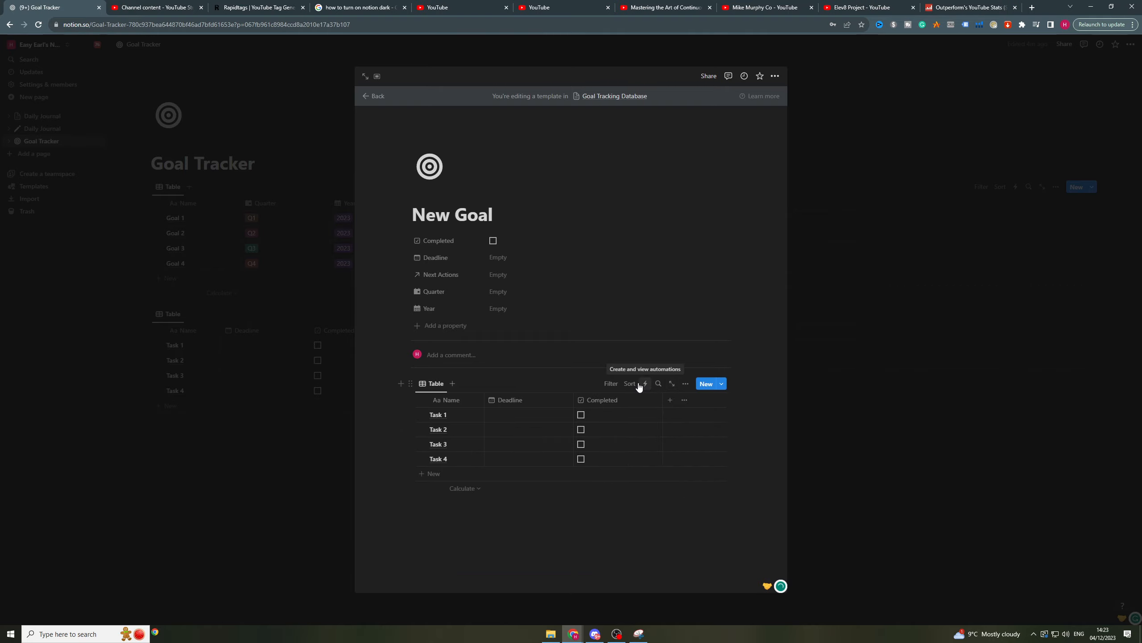
- Filter the linked table to tasks whose Goal Tracking Database contains New Goal, and close the template
{"action": "left_click", "coordinate": [617, 385]}
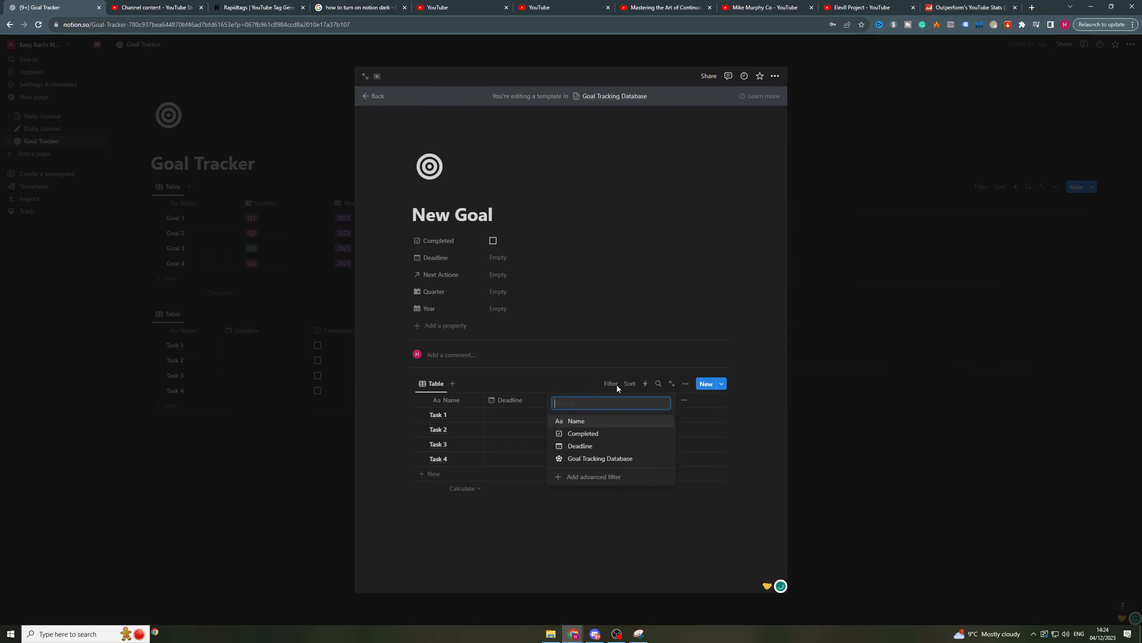
{"action": "left_click", "coordinate": [597, 460]}
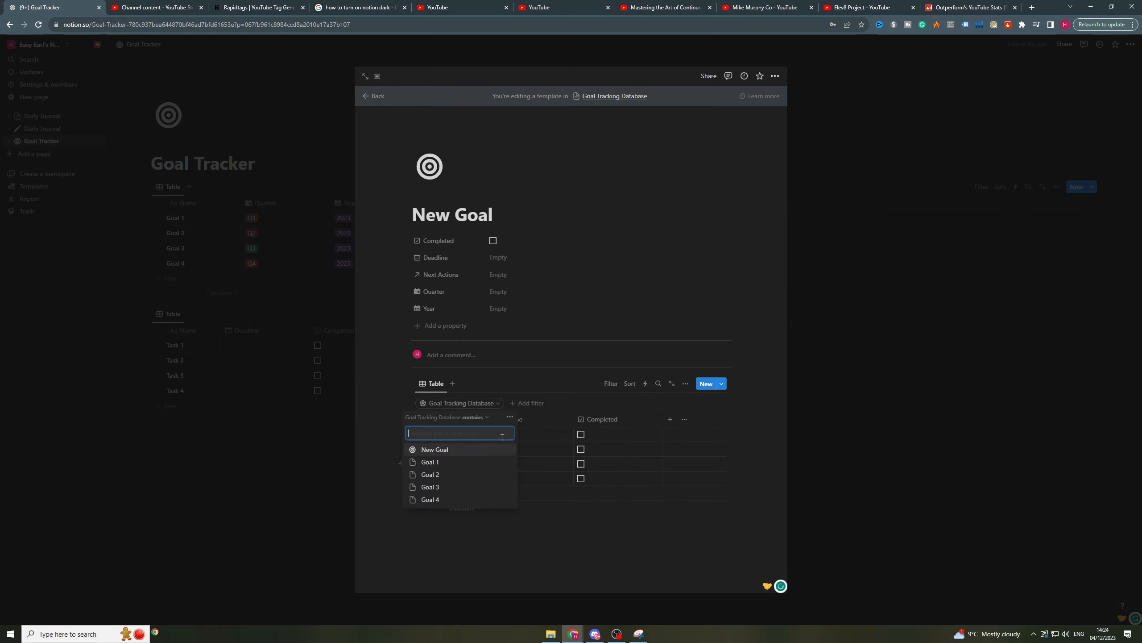
{"action": "left_click", "coordinate": [440, 451]}
{"action": "left_click", "coordinate": [523, 560]}
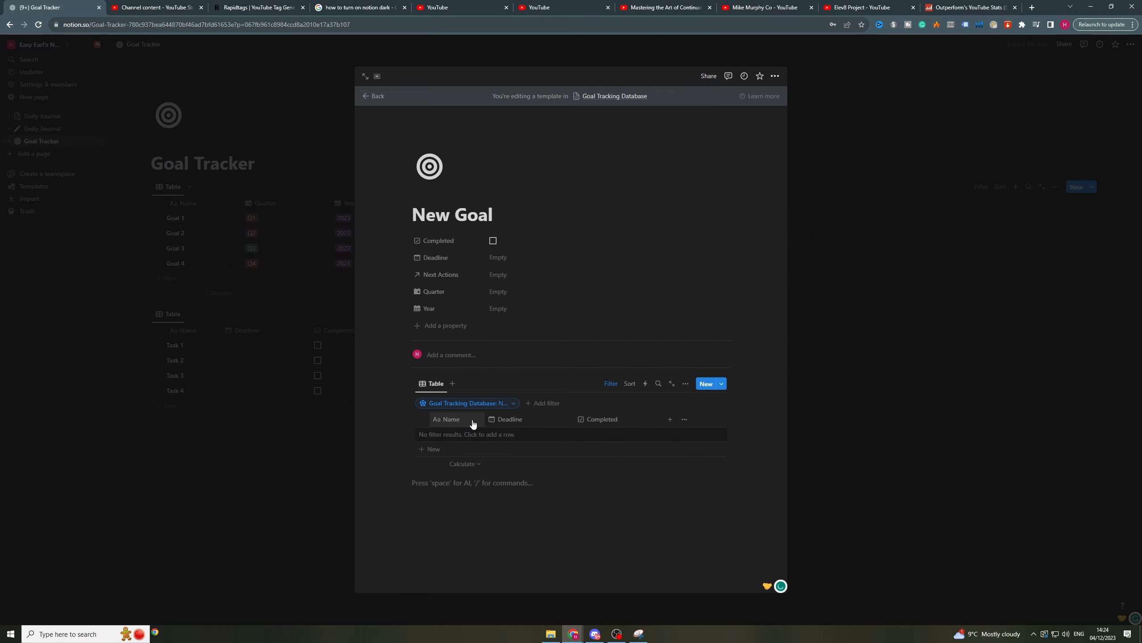
{"action": "key", "text": "Escape"}
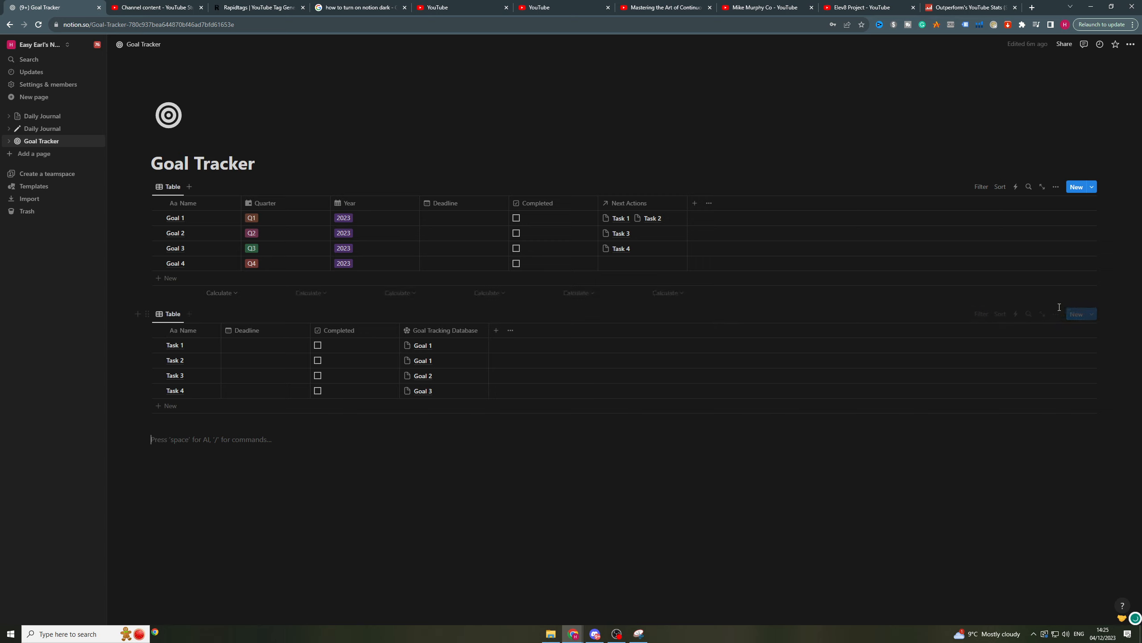
- Create a new template for the Next Actions database and title it "New Action Template"
{"action": "left_click", "coordinate": [1092, 315]}
{"action": "left_click", "coordinate": [1010, 375]}
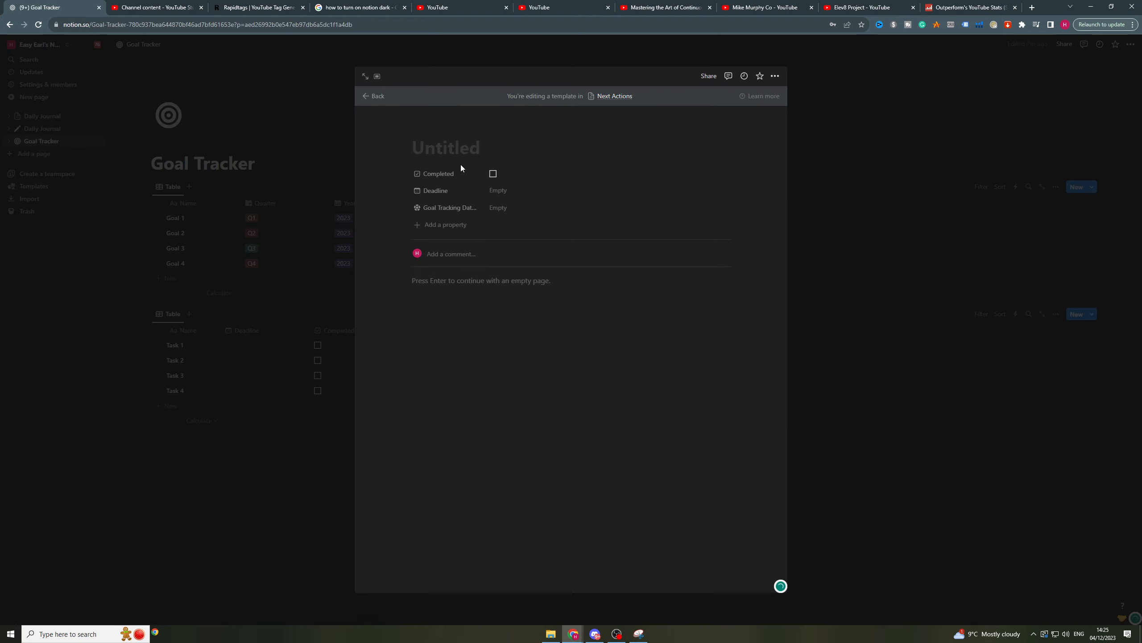
{"action": "type", "text": "New A"}
{"action": "type", "text": "cti"}
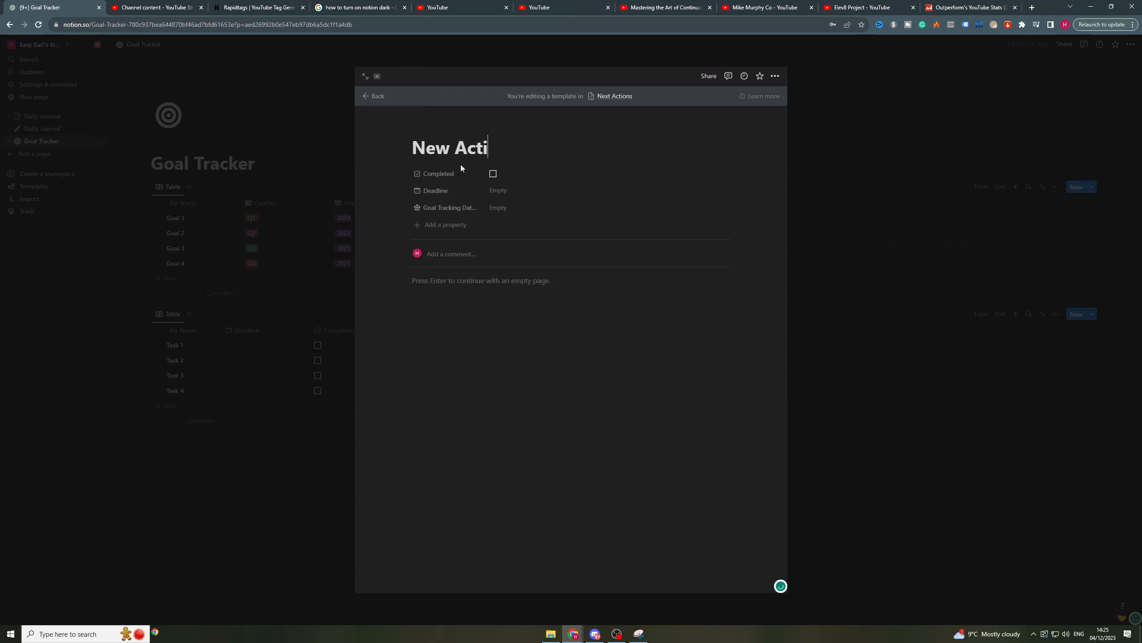
{"action": "type", "text": "on Template"}
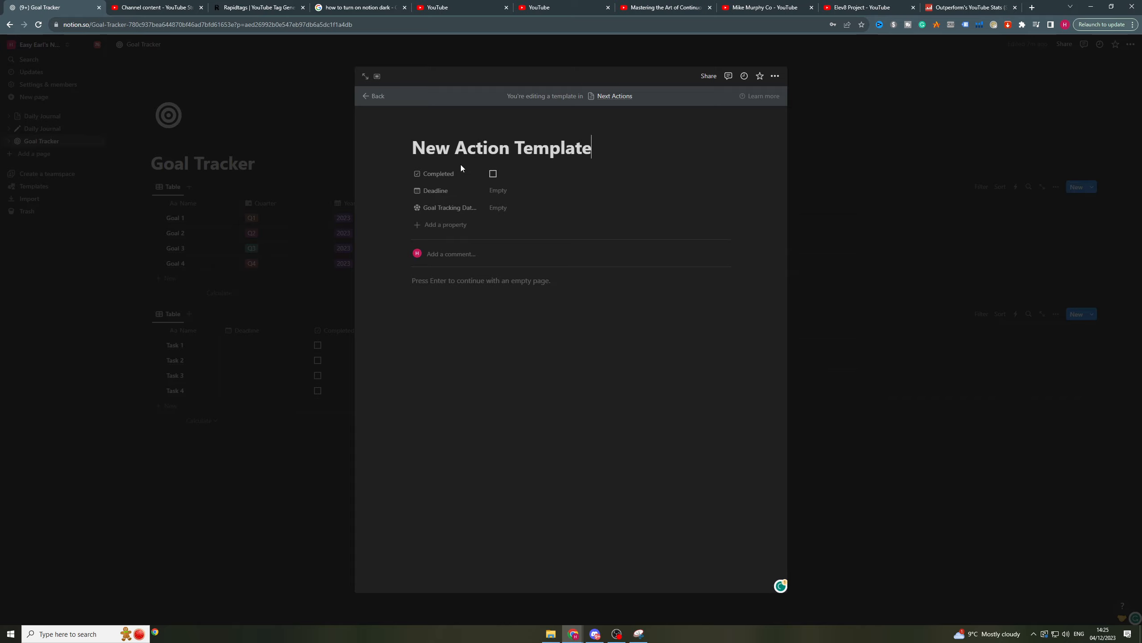
{"action": "key", "text": "Return"}
- Give the New Action Template a white target icon and close the template
{"action": "left_click", "coordinate": [430, 126]}
{"action": "left_click", "coordinate": [442, 170]}
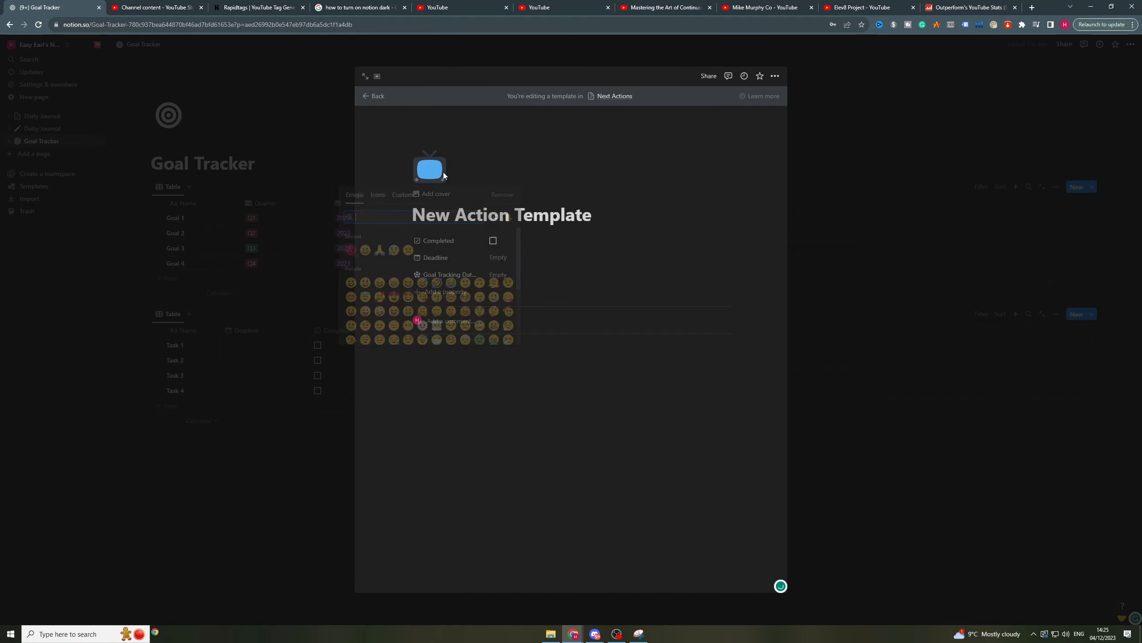
{"action": "type", "text": "targ"}
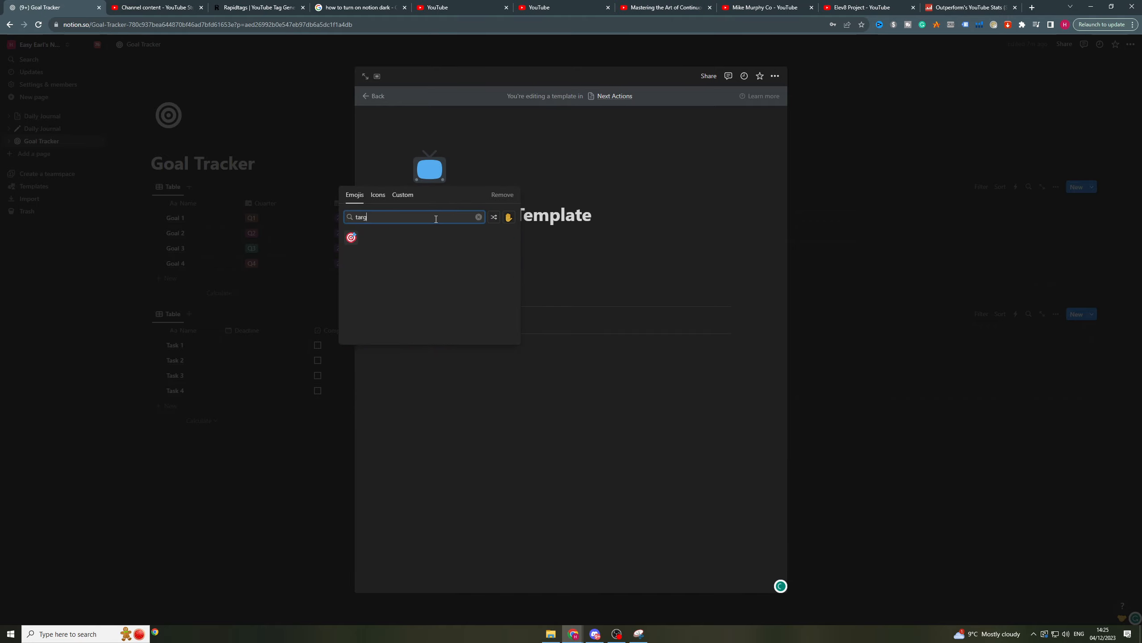
{"action": "left_click", "coordinate": [386, 194]}
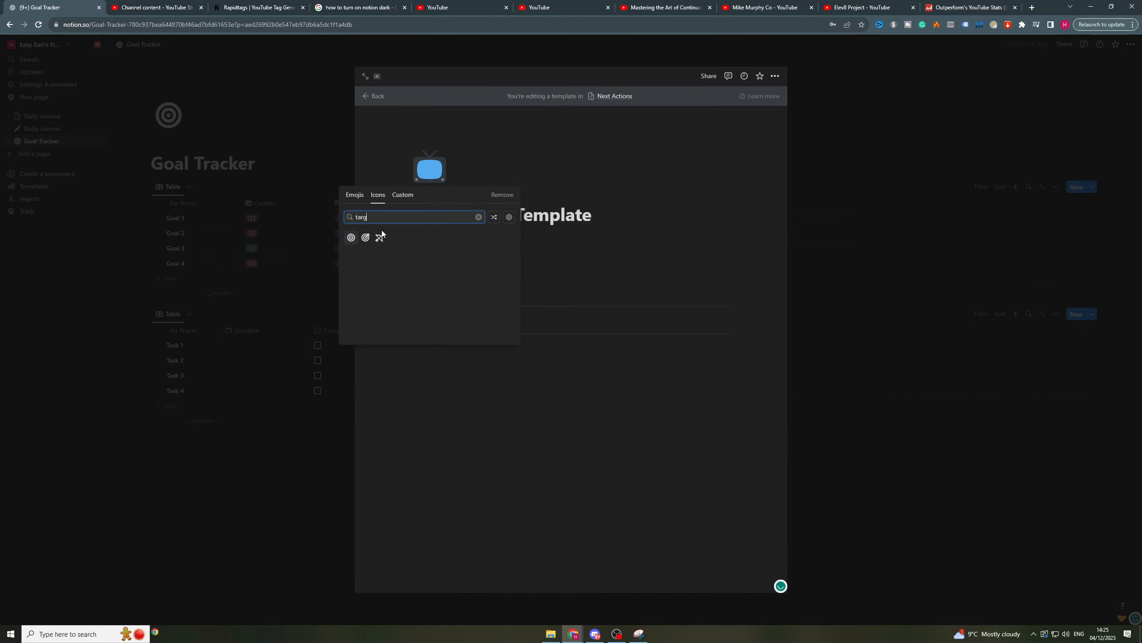
{"action": "left_click", "coordinate": [354, 239]}
{"action": "left_click", "coordinate": [323, 260]}
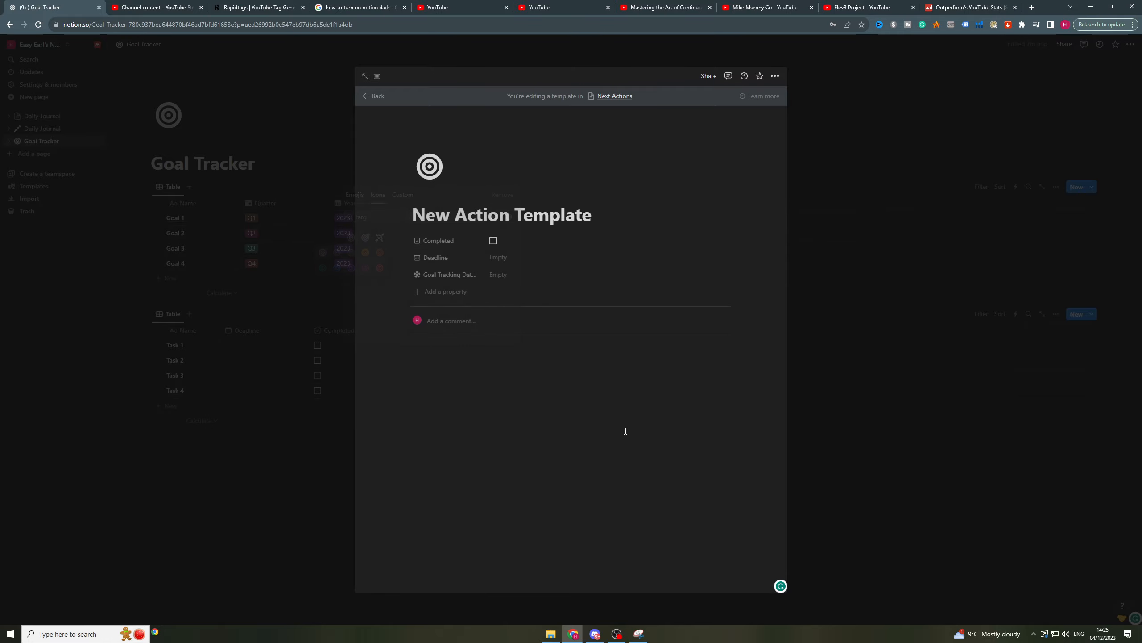
{"action": "left_click", "coordinate": [997, 358]}
- Set New Action Template as the default template for all views in Next Actions
{"action": "left_click", "coordinate": [1092, 314]}
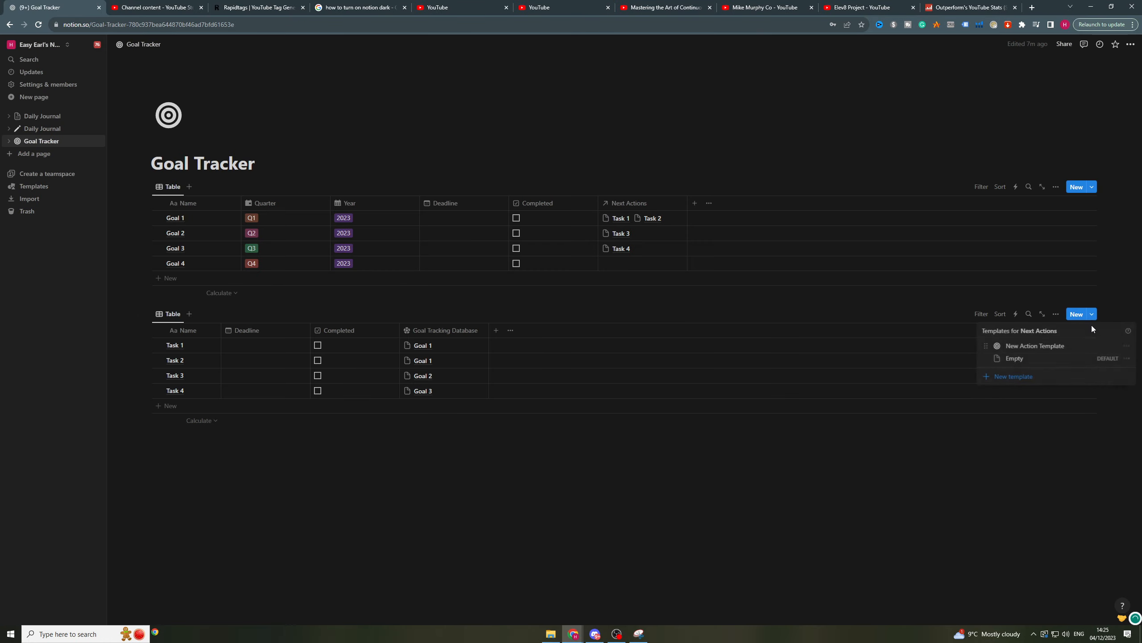
{"action": "left_click", "coordinate": [1127, 346]}
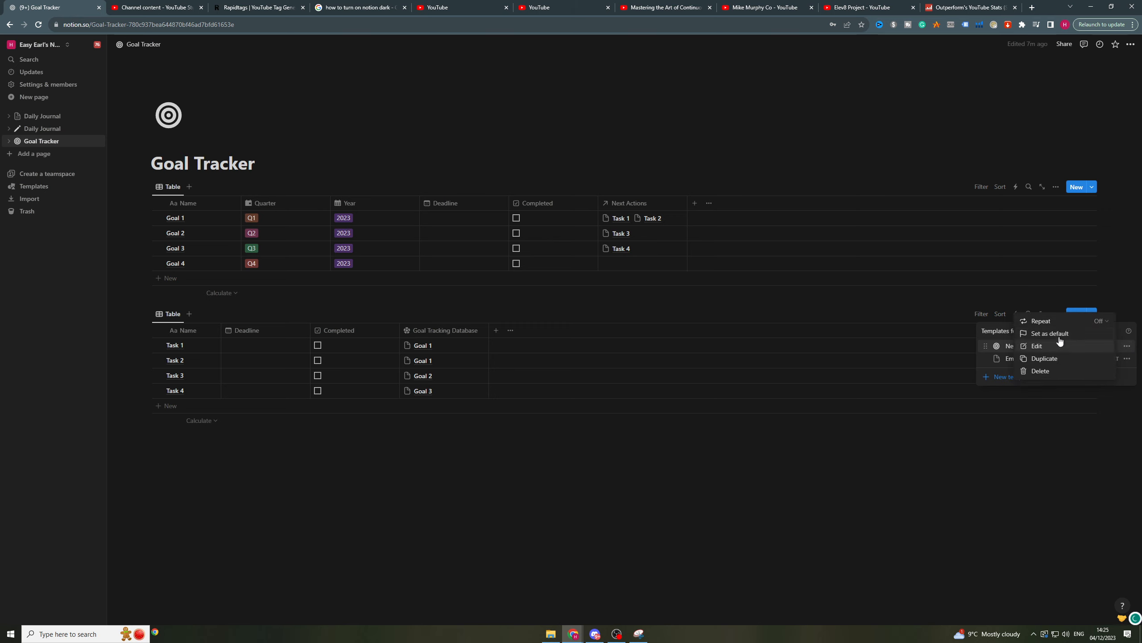
{"action": "left_click", "coordinate": [1121, 310]}
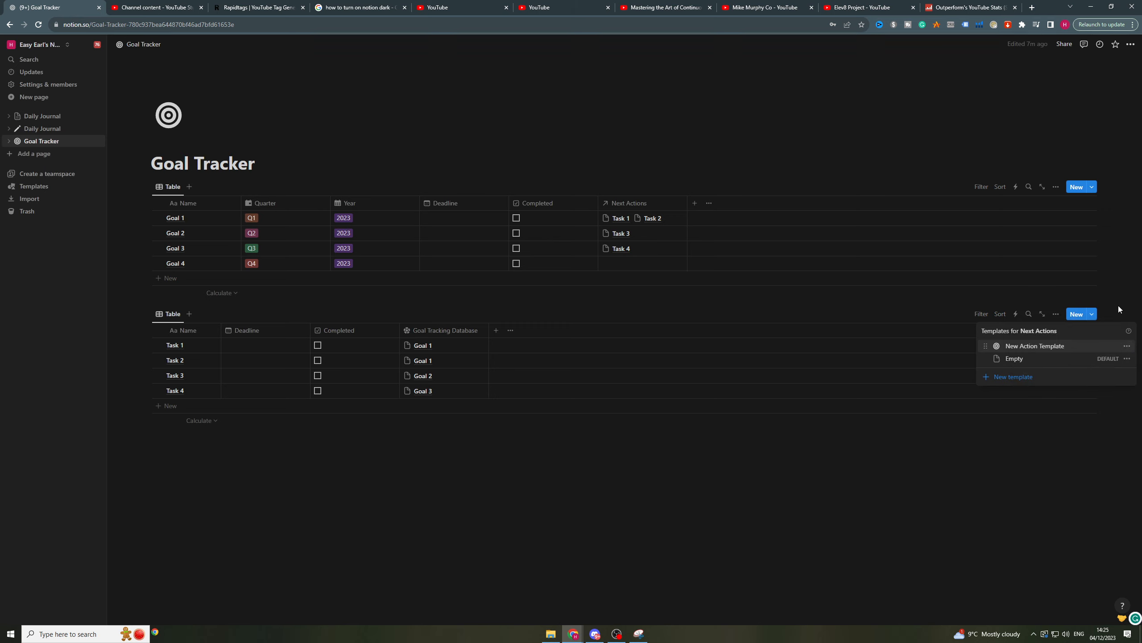
{"action": "left_click", "coordinate": [1127, 347]}
{"action": "left_click", "coordinate": [1048, 333]}
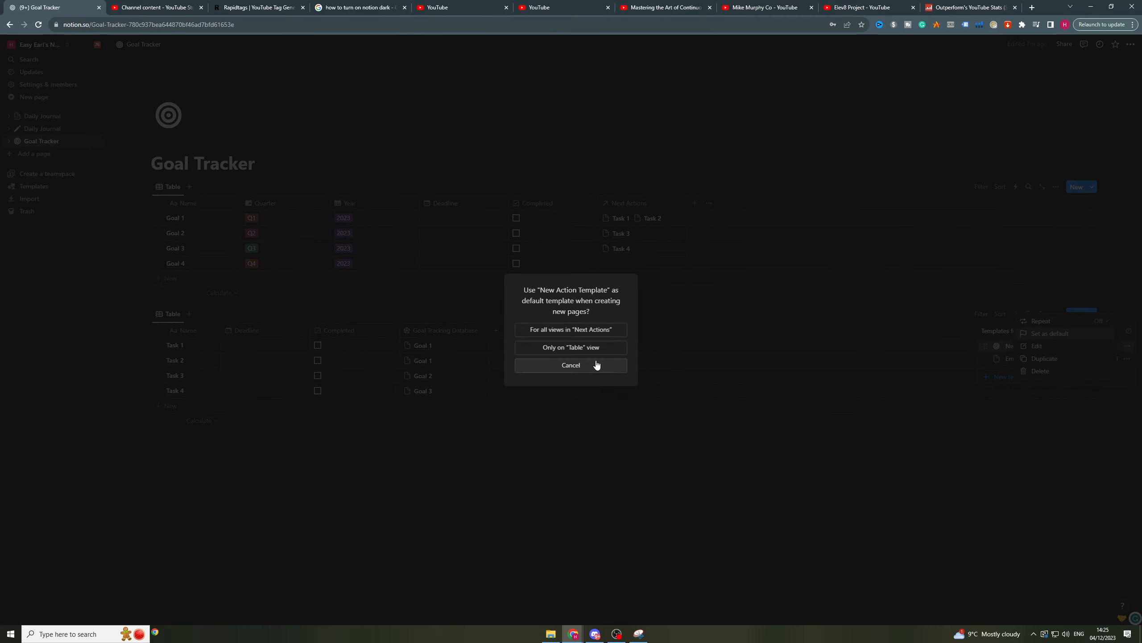
{"action": "left_click", "coordinate": [579, 330]}
{"action": "left_click", "coordinate": [723, 517]}
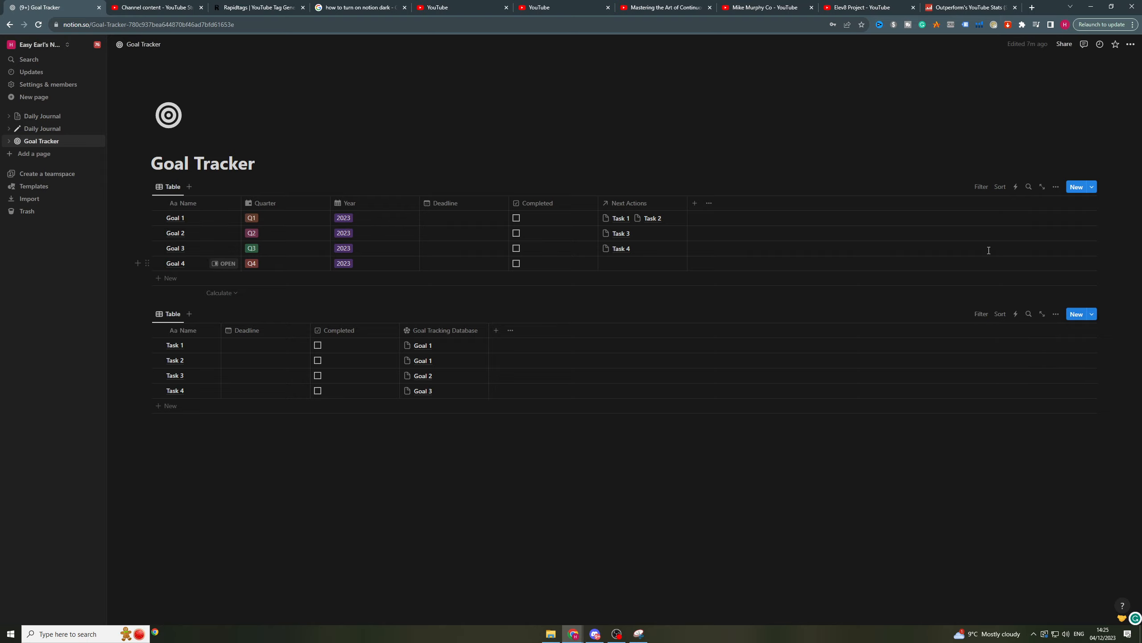
- Set New Goal as the default template for all views in the Goal Tracking Database
{"action": "left_click", "coordinate": [1097, 191]}
{"action": "left_click", "coordinate": [1127, 220]}
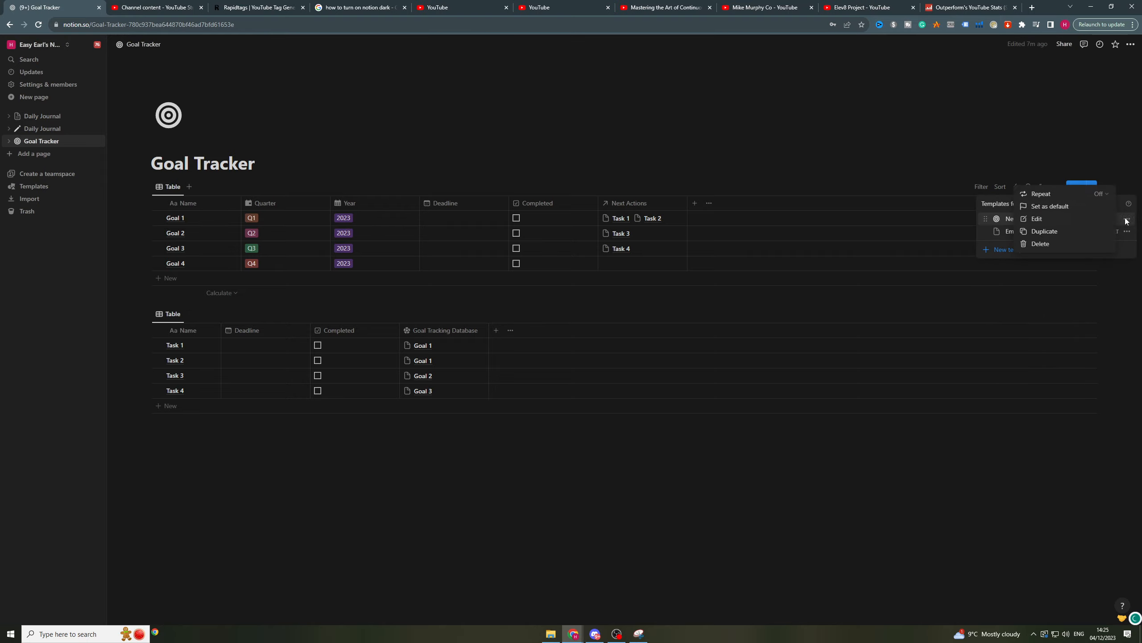
{"action": "left_click", "coordinate": [1049, 207]}
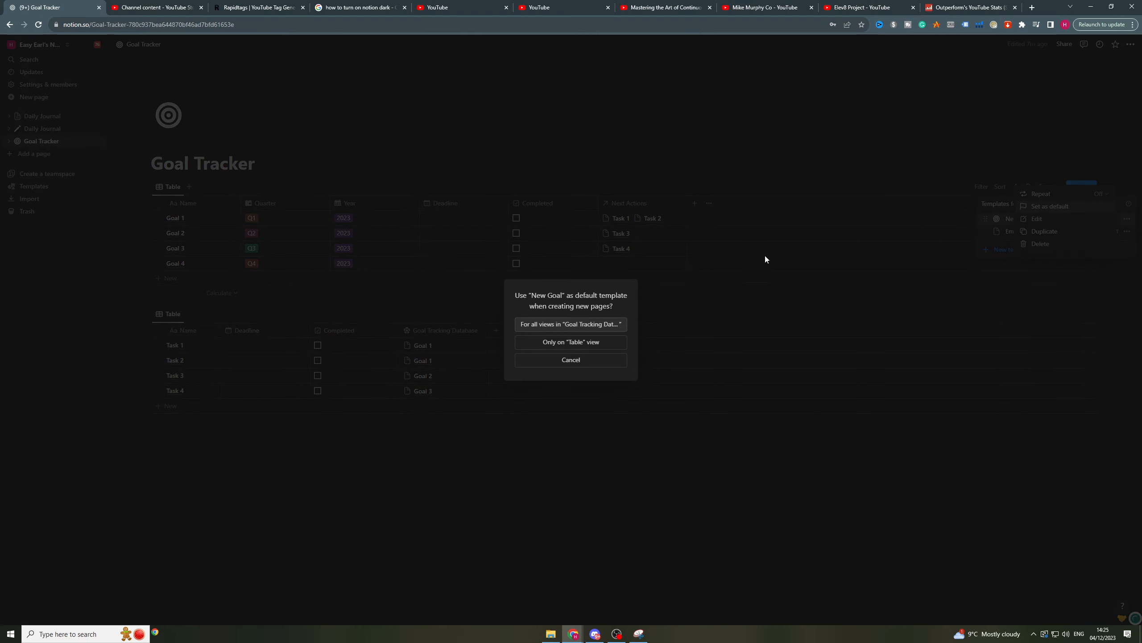
{"action": "left_click", "coordinate": [573, 325]}
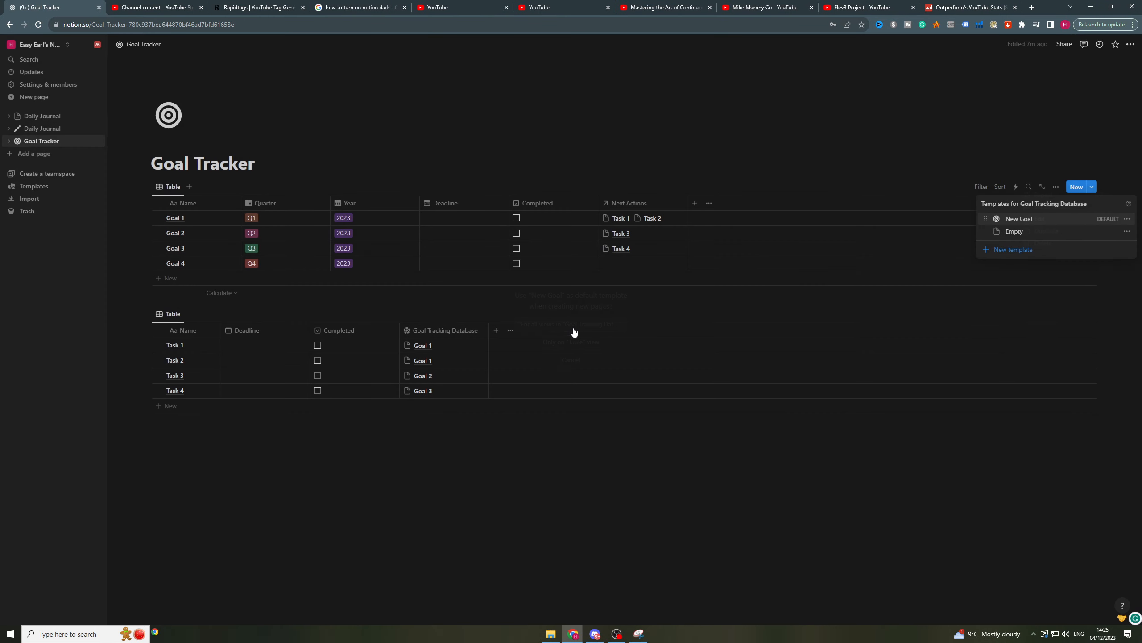
{"action": "left_click", "coordinate": [593, 490]}
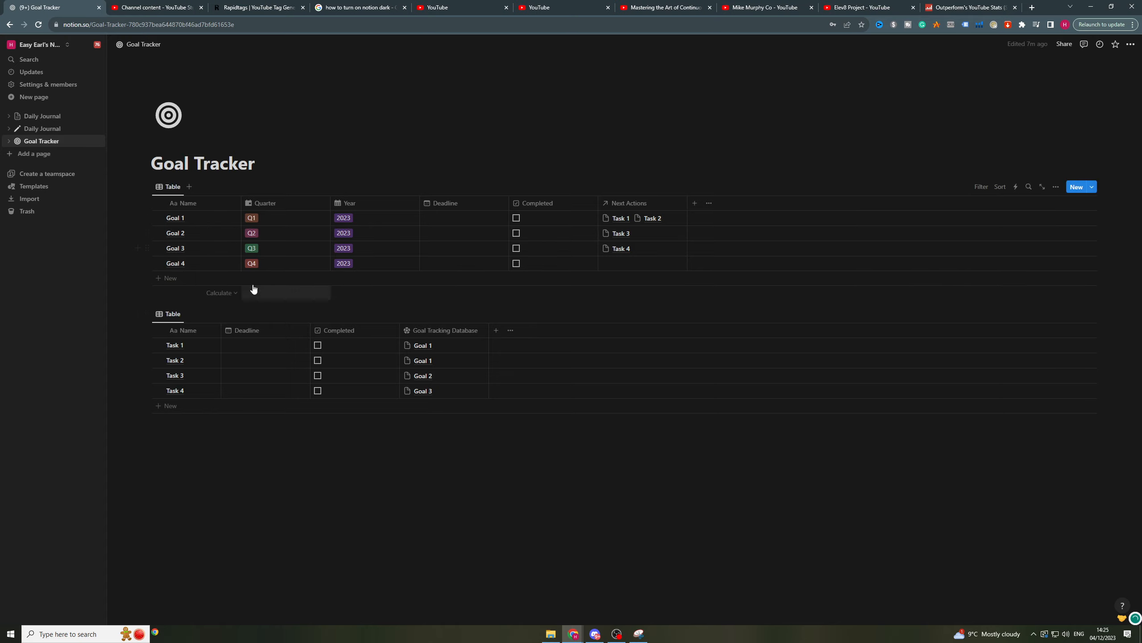
{"action": "left_click", "coordinate": [681, 495]}
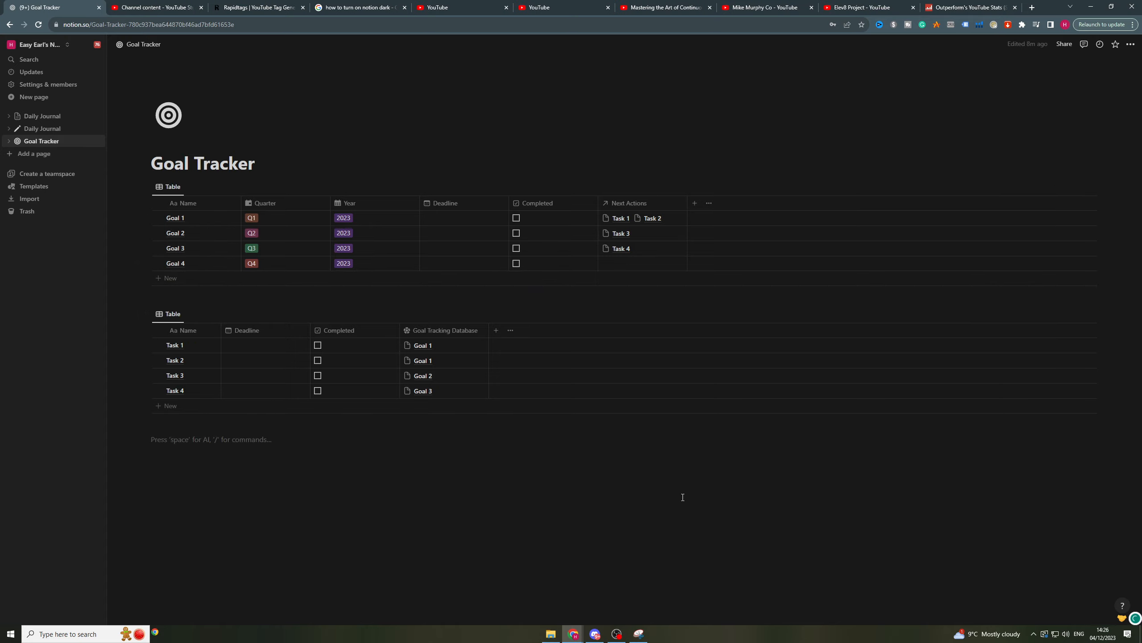
- Add a rollup property named "Progress" to the Goal Tracking Database, using the Next Actions relation
{"action": "left_click", "coordinate": [695, 205]}
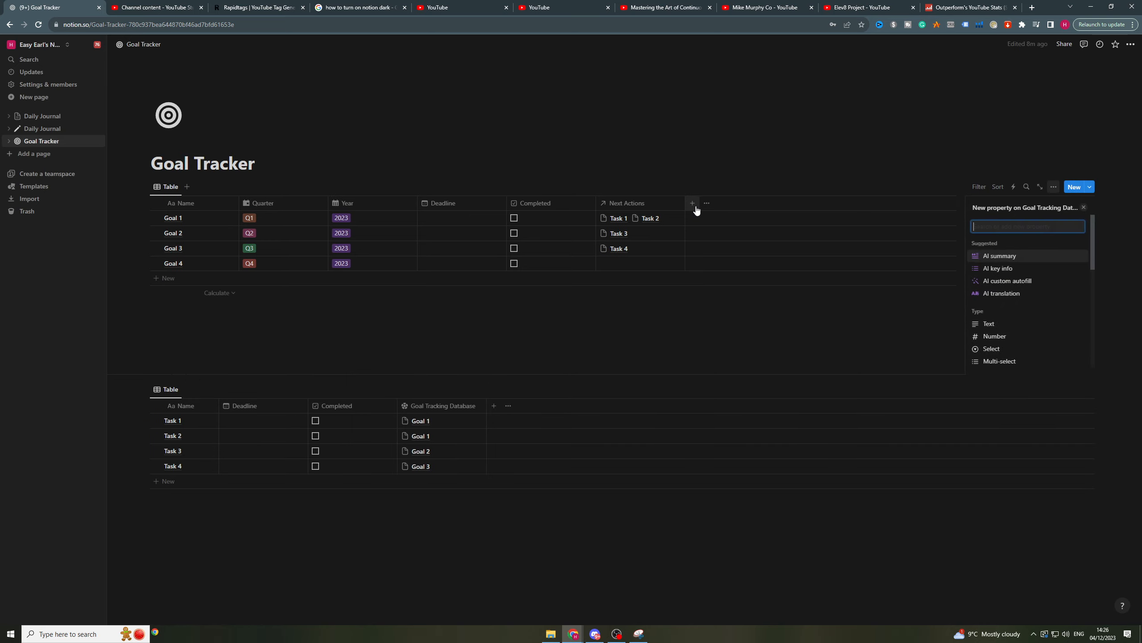
{"action": "type", "text": "roll"}
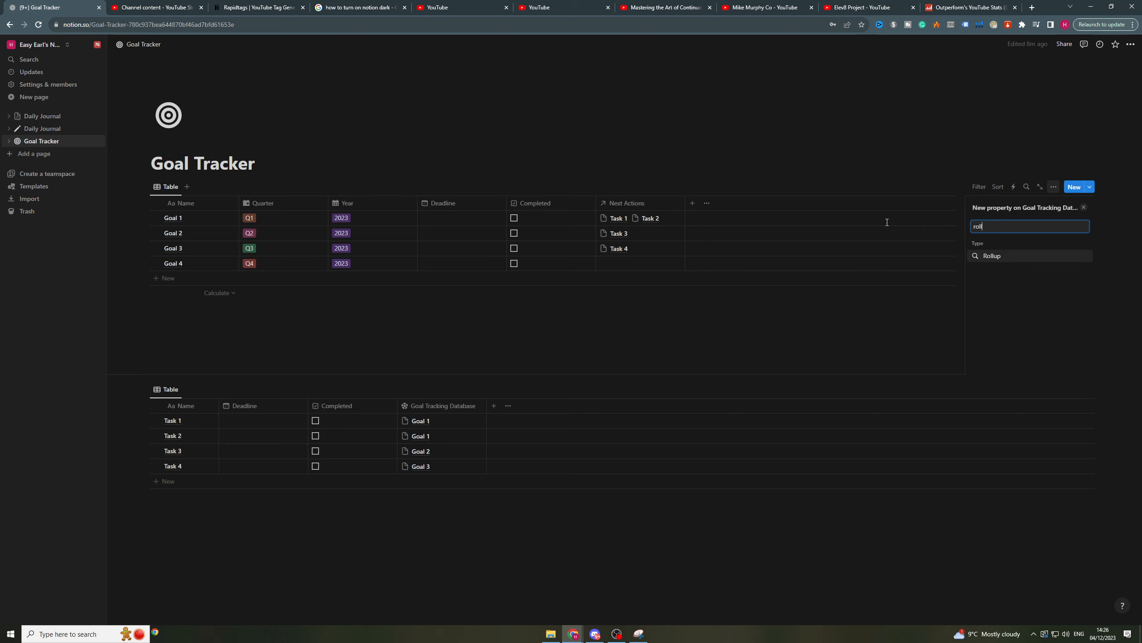
{"action": "left_click", "coordinate": [1012, 257]}
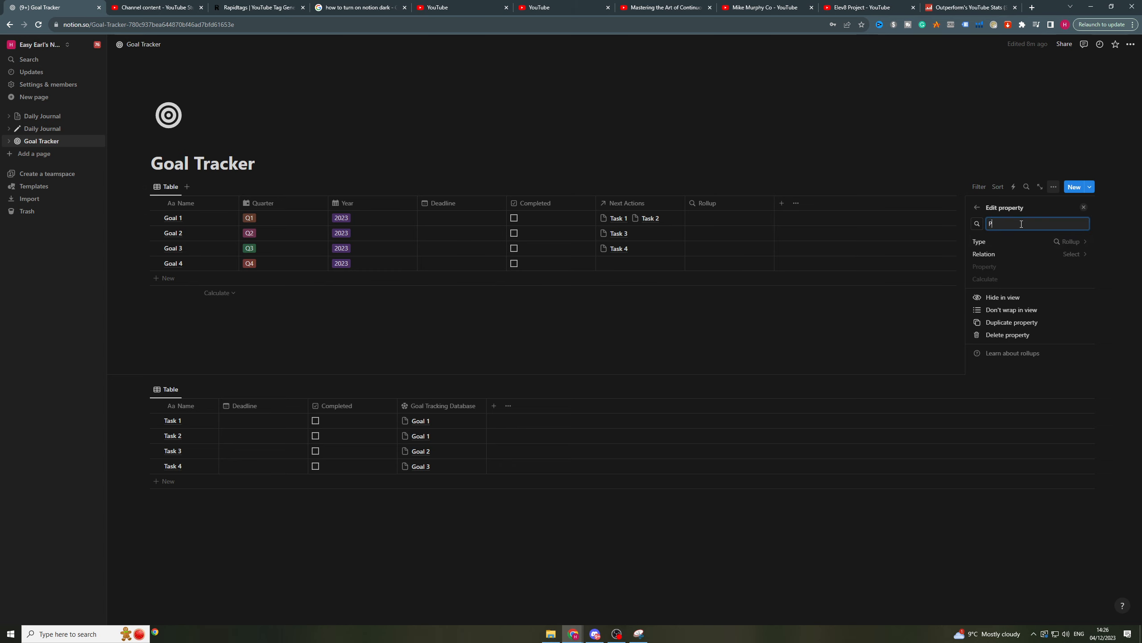
{"action": "left_click", "coordinate": [1079, 255]}
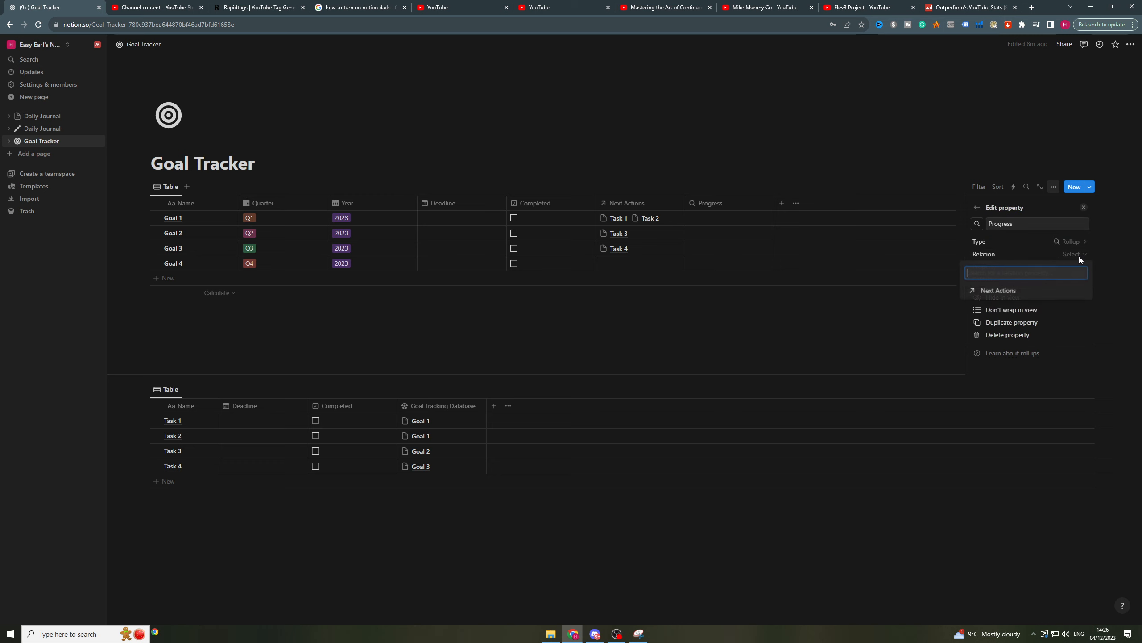
{"action": "left_click", "coordinate": [997, 290]}
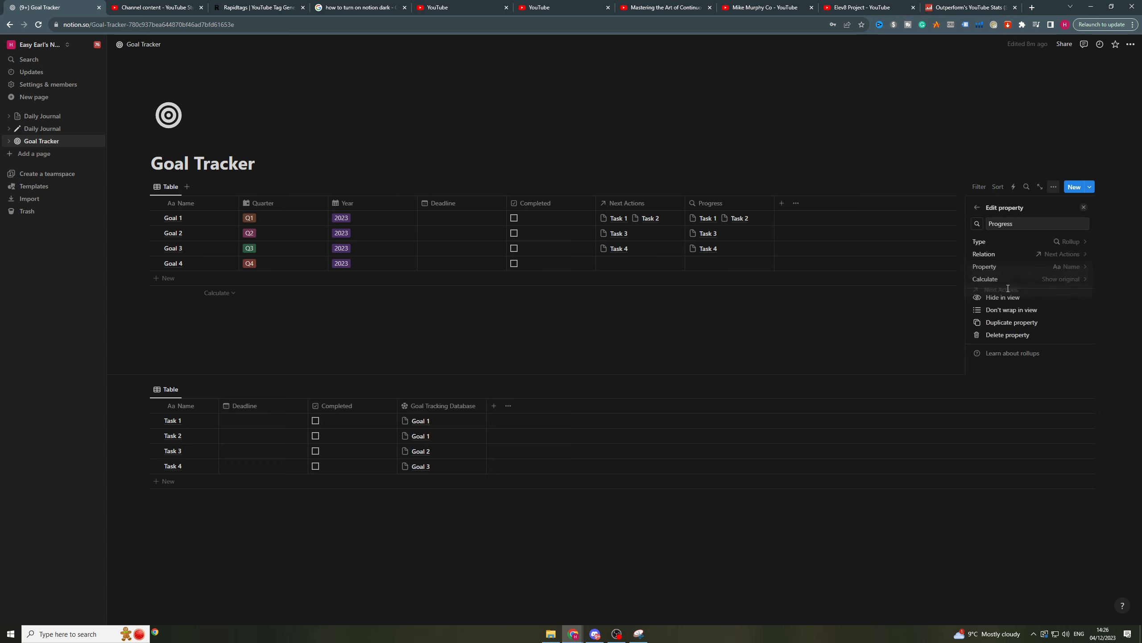
- Set the Progress rollup's calculation to Percent empty and mark Task 1 as completed
{"action": "left_click", "coordinate": [1073, 279]}
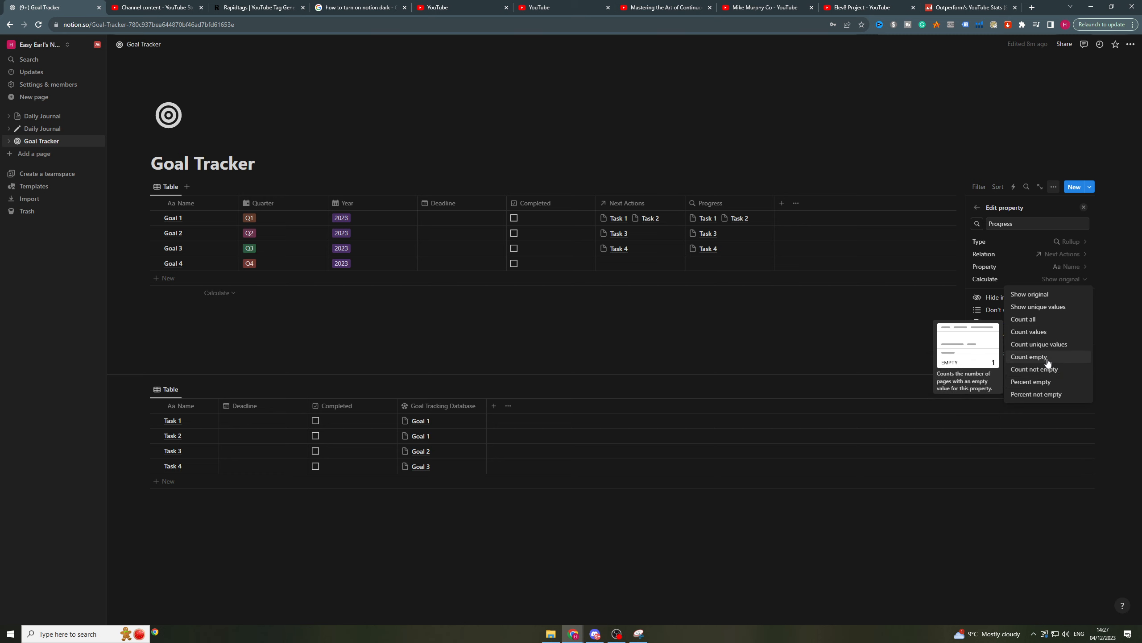
{"action": "left_click", "coordinate": [1033, 394]}
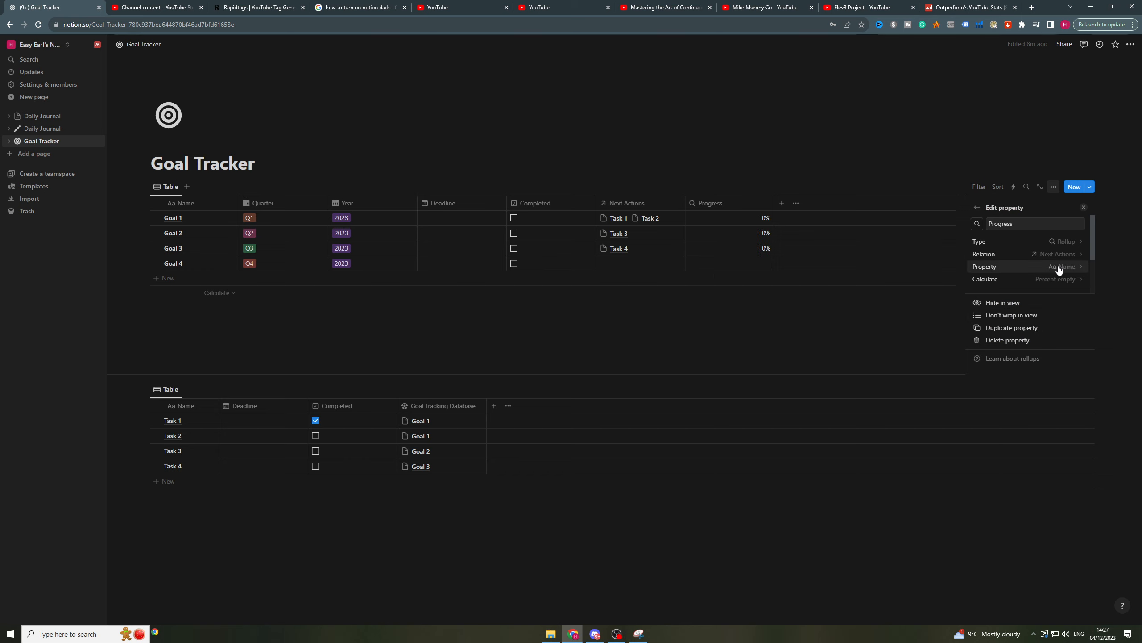
- Point the Progress rollup at the Completed property of Next Actions and set its calculation to Percent checked
{"action": "left_click", "coordinate": [1067, 267]}
{"action": "left_click", "coordinate": [1002, 318]}
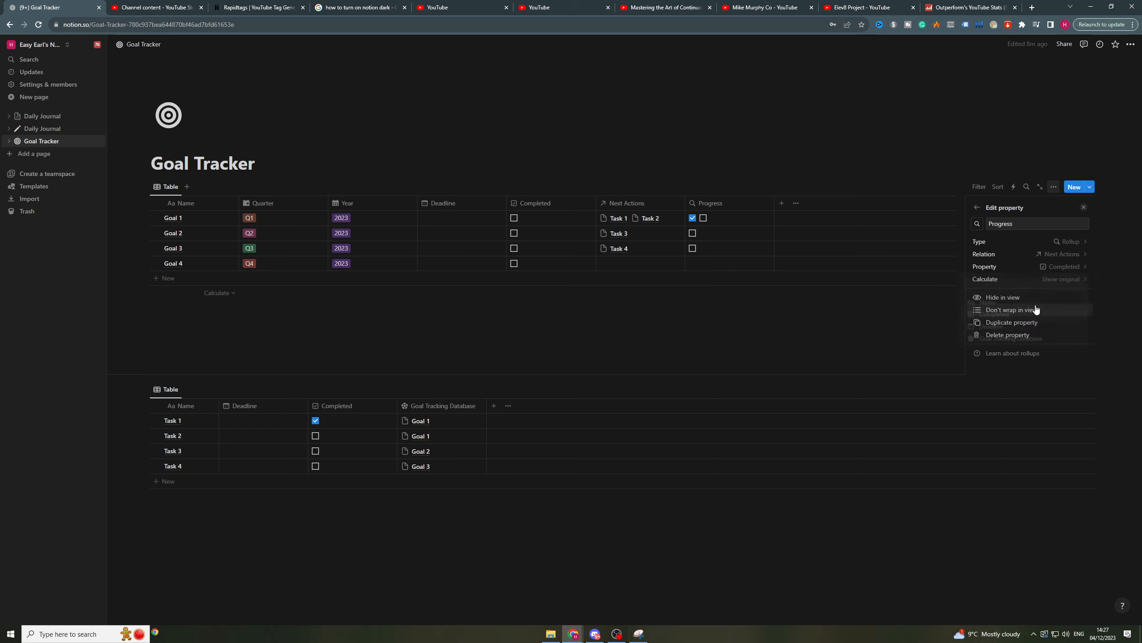
{"action": "left_click", "coordinate": [1076, 279]}
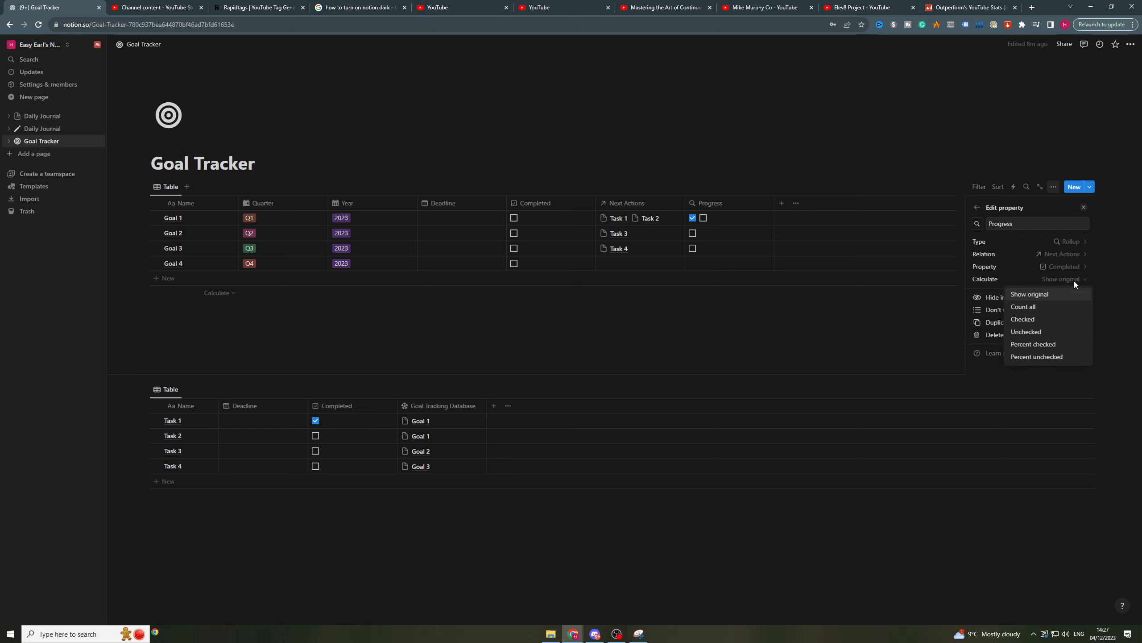
{"action": "left_click", "coordinate": [1050, 344]}
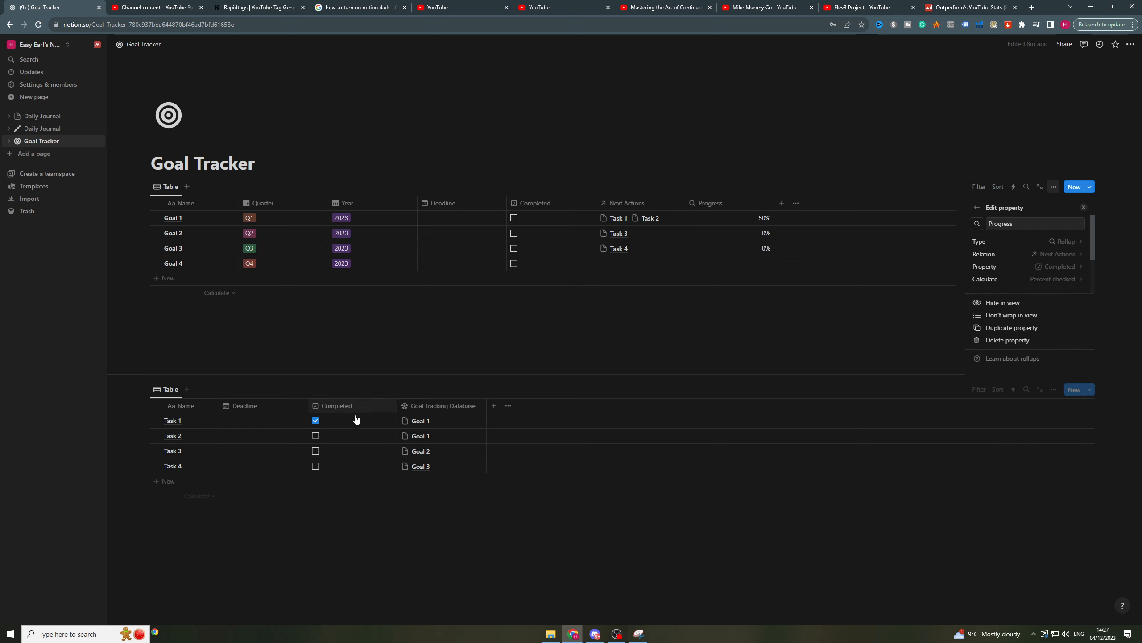
{"action": "left_click", "coordinate": [872, 319]}
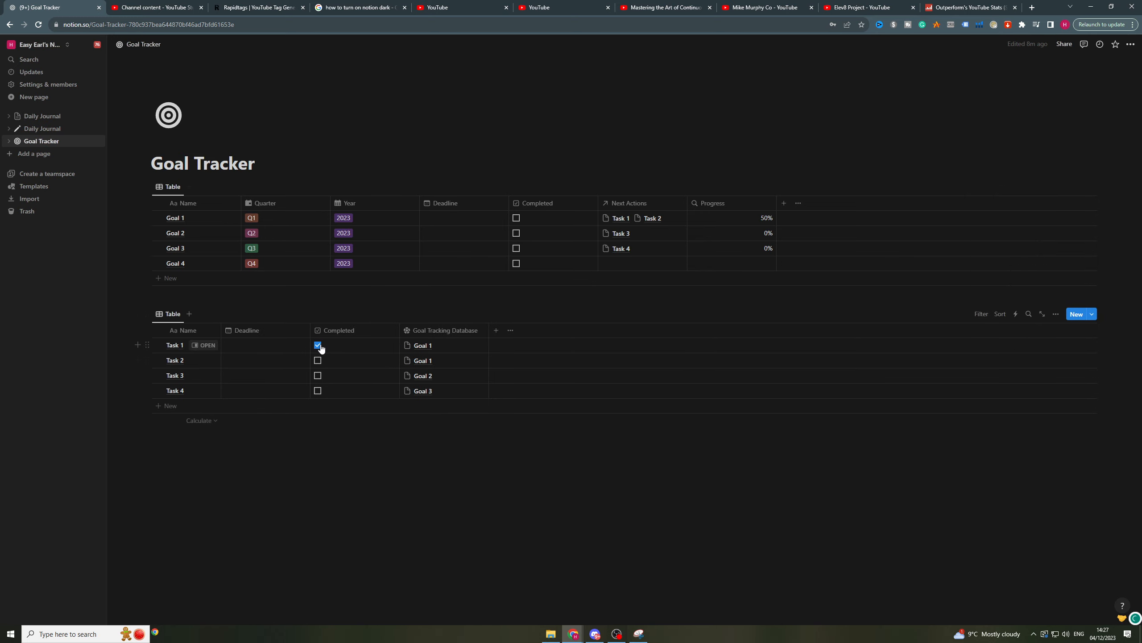
- Toggle Task 1's Completed checkbox in Next Actions, leaving it unchecked
{"action": "left_click", "coordinate": [317, 345]}
{"action": "left_click", "coordinate": [317, 346]}
{"action": "left_click", "coordinate": [317, 345]}
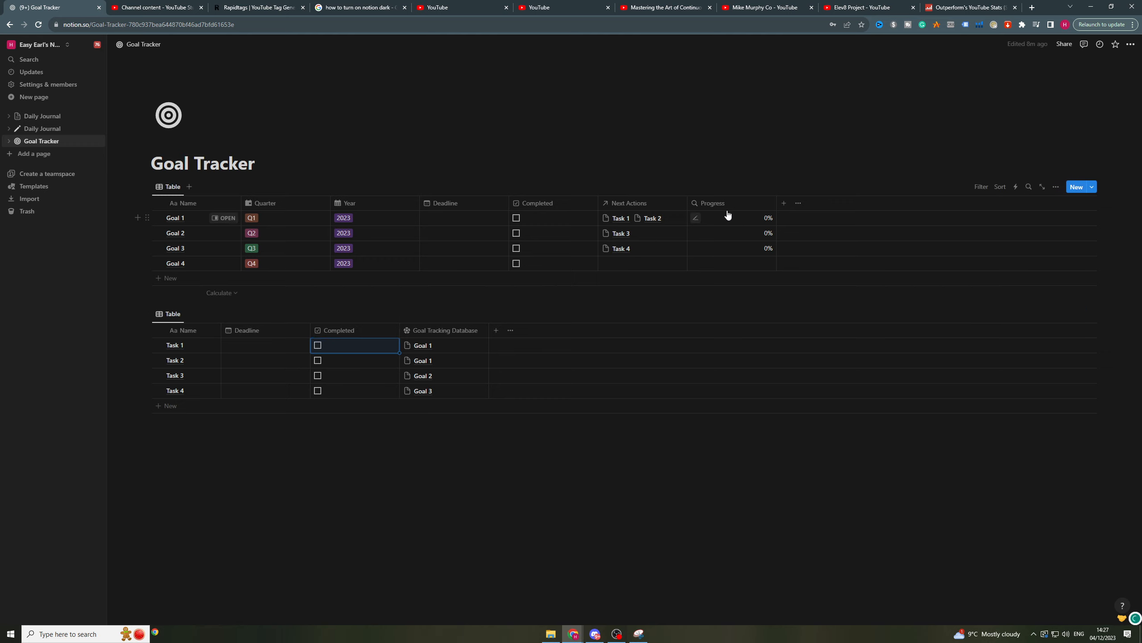
- Display the Progress rollup in the Goal Tracking Database as a bar instead of a number
{"action": "left_click", "coordinate": [696, 219]}
{"action": "left_click", "coordinate": [697, 219]}
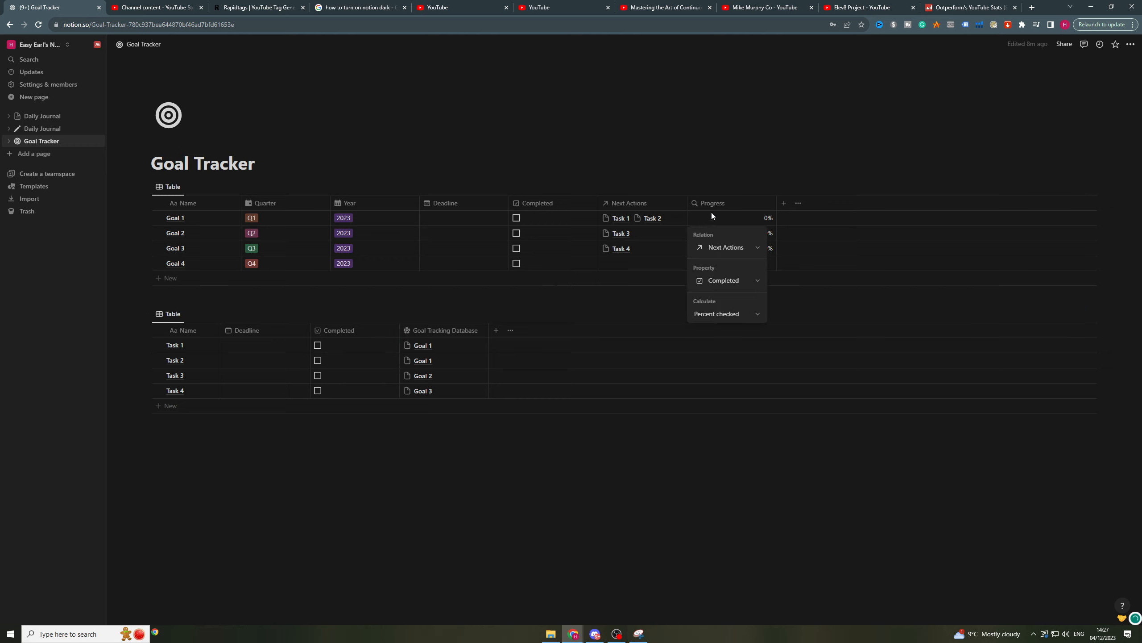
{"action": "key", "text": "Escape"}
{"action": "left_click", "coordinate": [738, 210]}
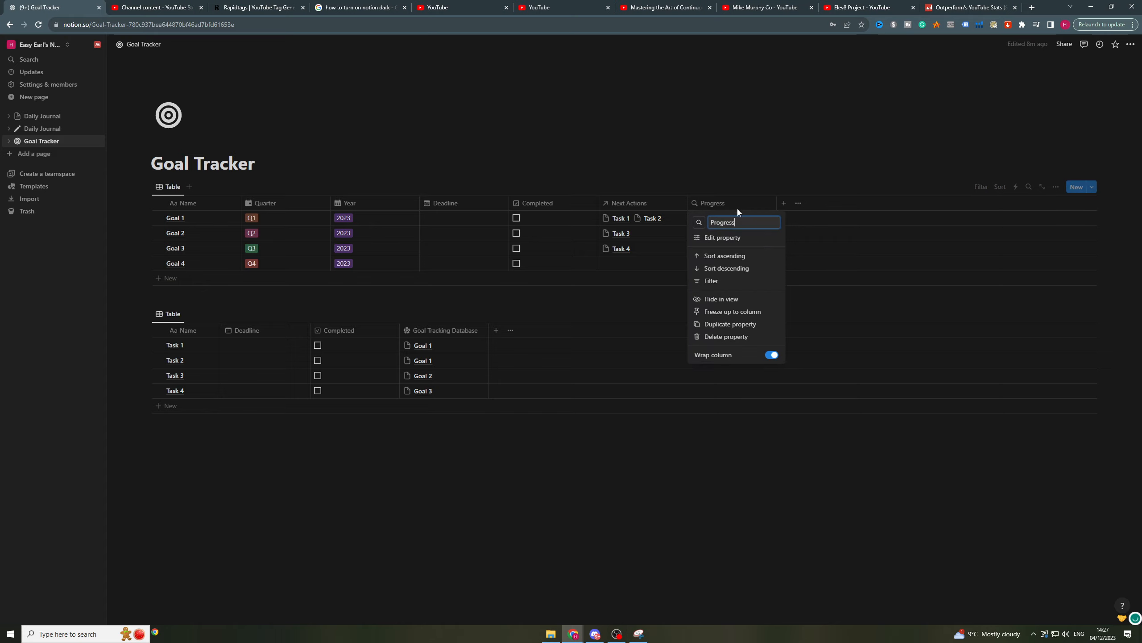
{"action": "left_click", "coordinate": [720, 237]}
{"action": "scroll", "coordinate": [1039, 266], "scroll_direction": "down", "scroll_amount": 2}
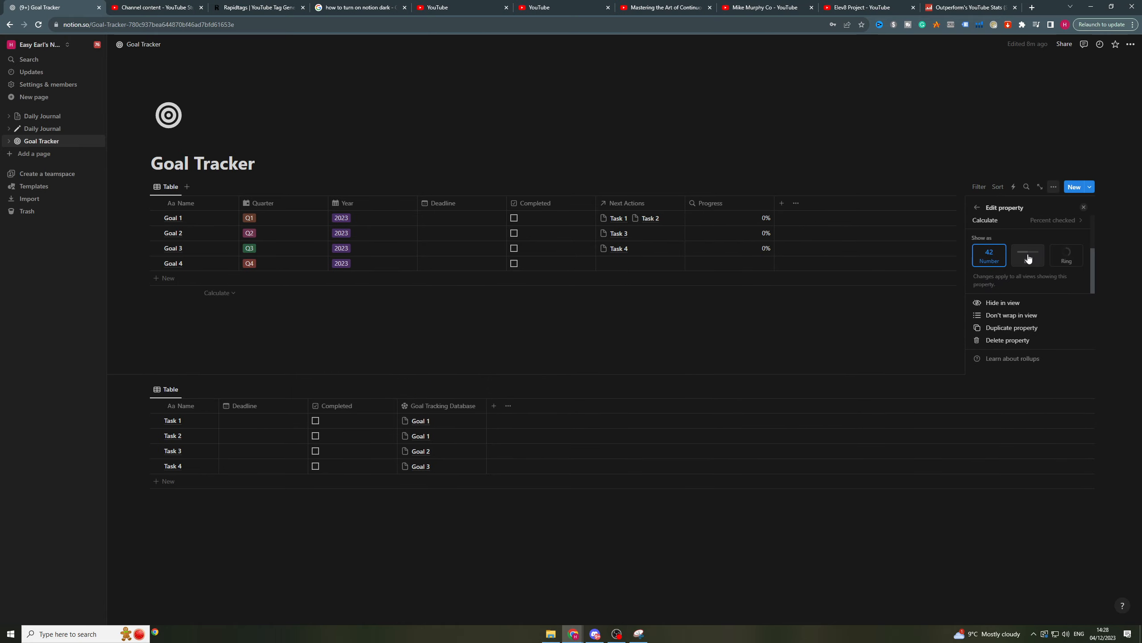
{"action": "left_click", "coordinate": [1027, 255]}
{"action": "left_click", "coordinate": [1066, 256]}
{"action": "left_click", "coordinate": [1027, 262]}
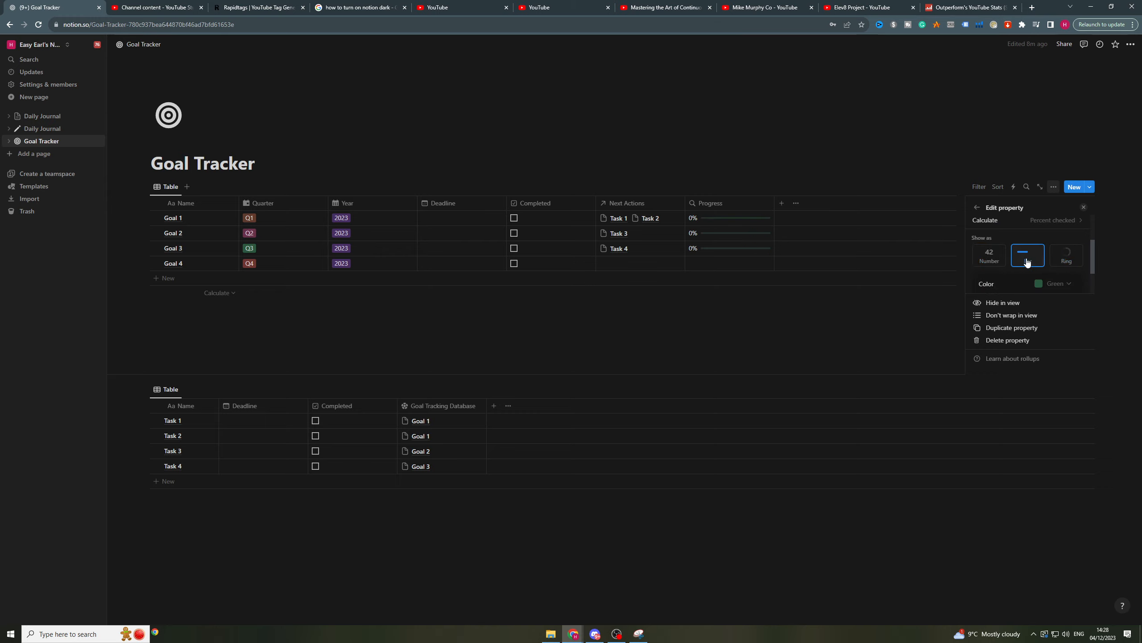
{"action": "left_click", "coordinate": [785, 324]}
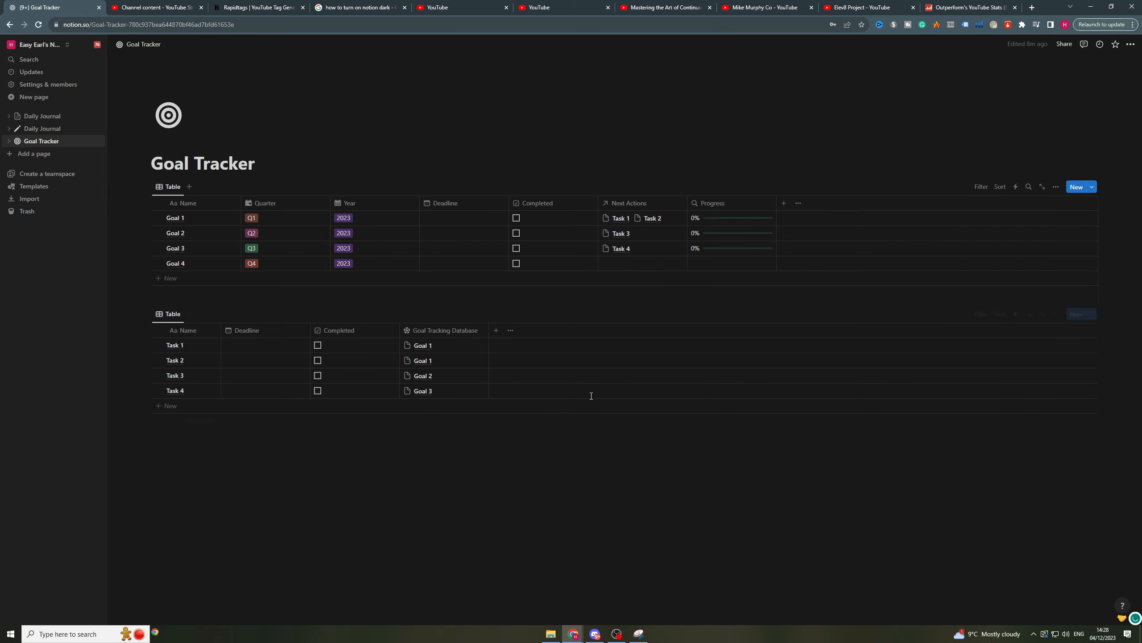
- Test the progress bars by marking Tasks 1 to 4 as completed in pairs and clearing each pair again
{"action": "left_click", "coordinate": [318, 345]}
{"action": "left_click", "coordinate": [319, 360]}
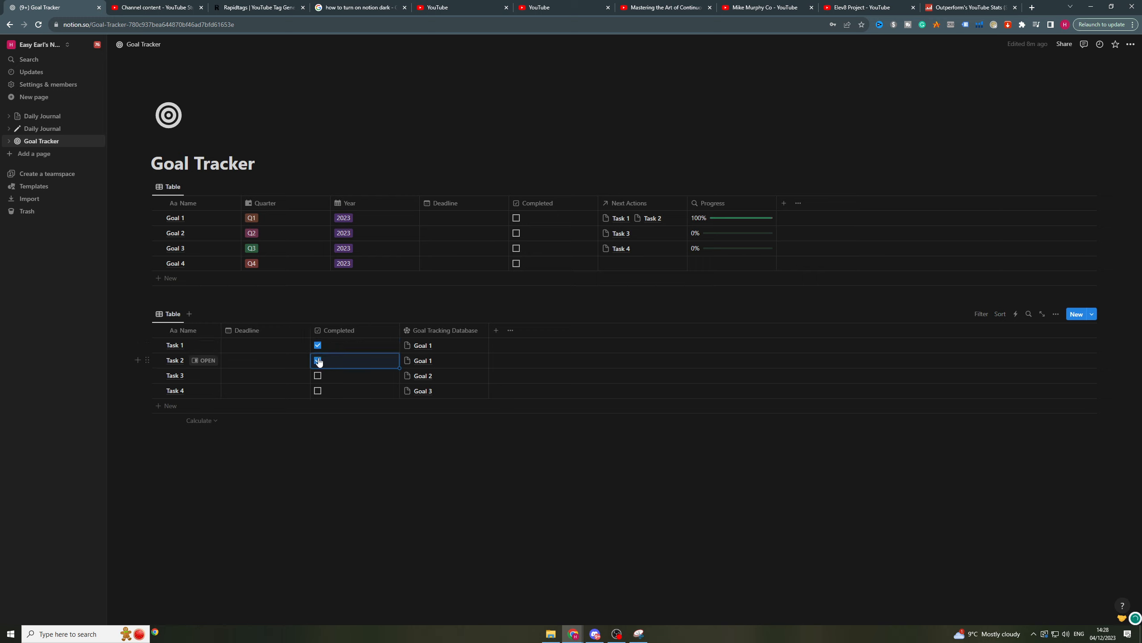
{"action": "left_click", "coordinate": [319, 361]}
{"action": "left_click", "coordinate": [319, 346]}
{"action": "left_click", "coordinate": [318, 376]}
{"action": "left_click", "coordinate": [318, 391]}
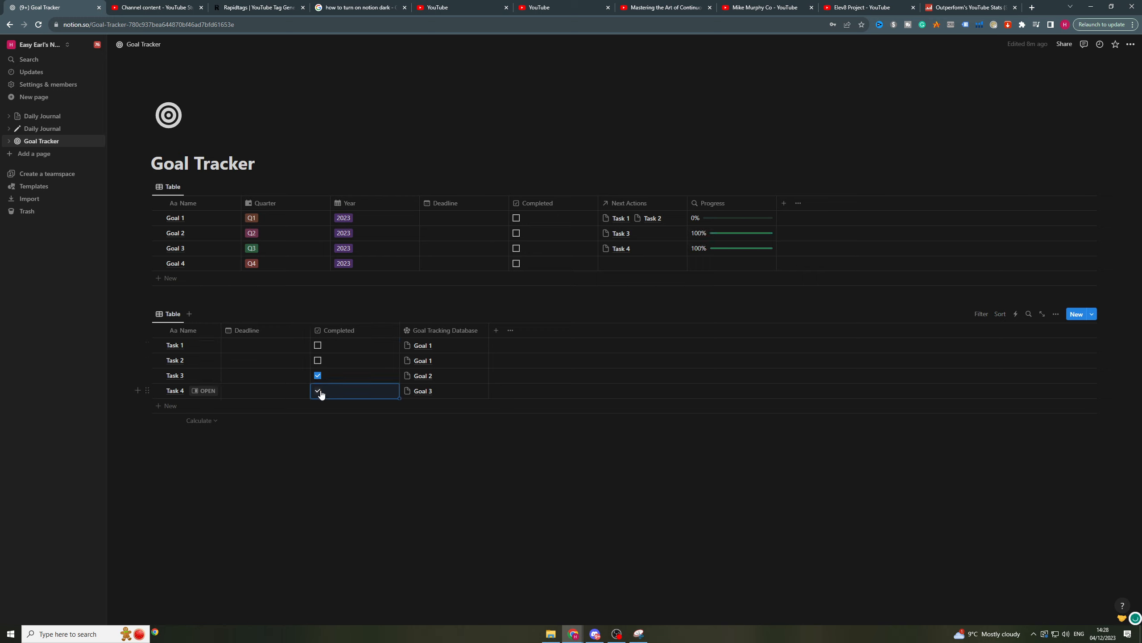
{"action": "left_click", "coordinate": [318, 391]}
{"action": "left_click", "coordinate": [318, 376]}
{"action": "left_click", "coordinate": [470, 112]}
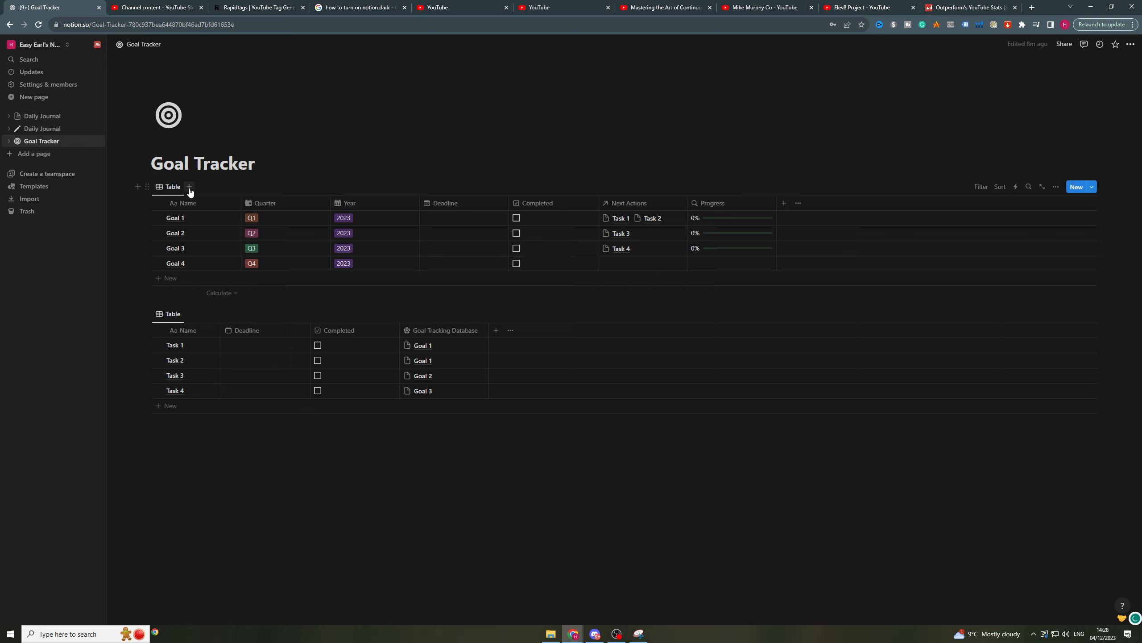
- Add a new view with the Board layout to the Goal Tracking Database
{"action": "left_click", "coordinate": [189, 187]}
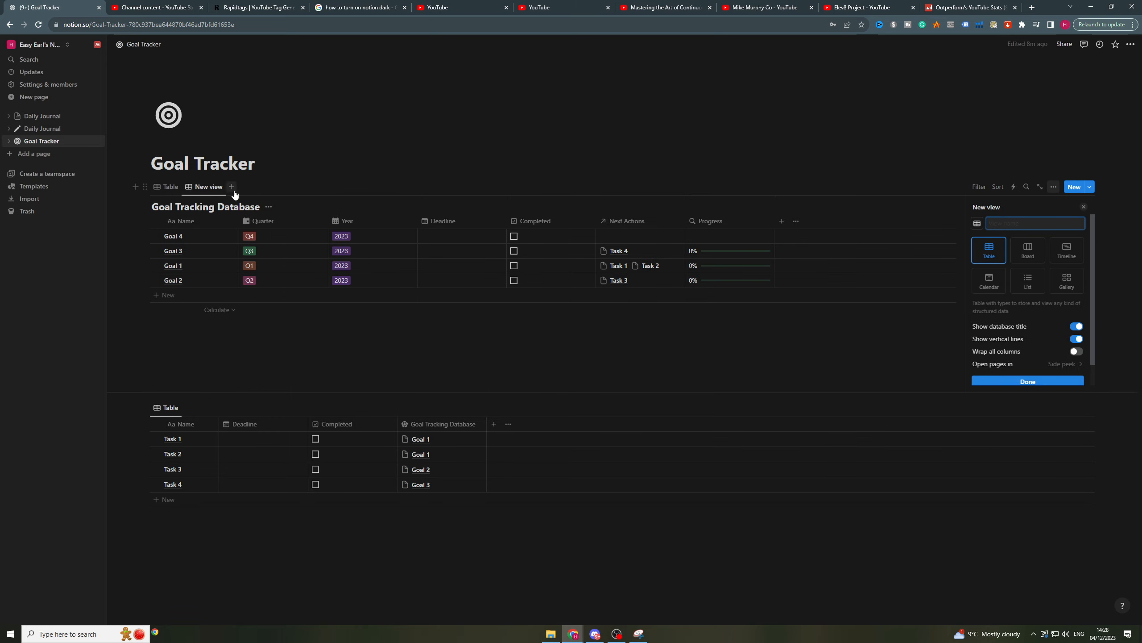
{"action": "left_click", "coordinate": [1034, 252]}
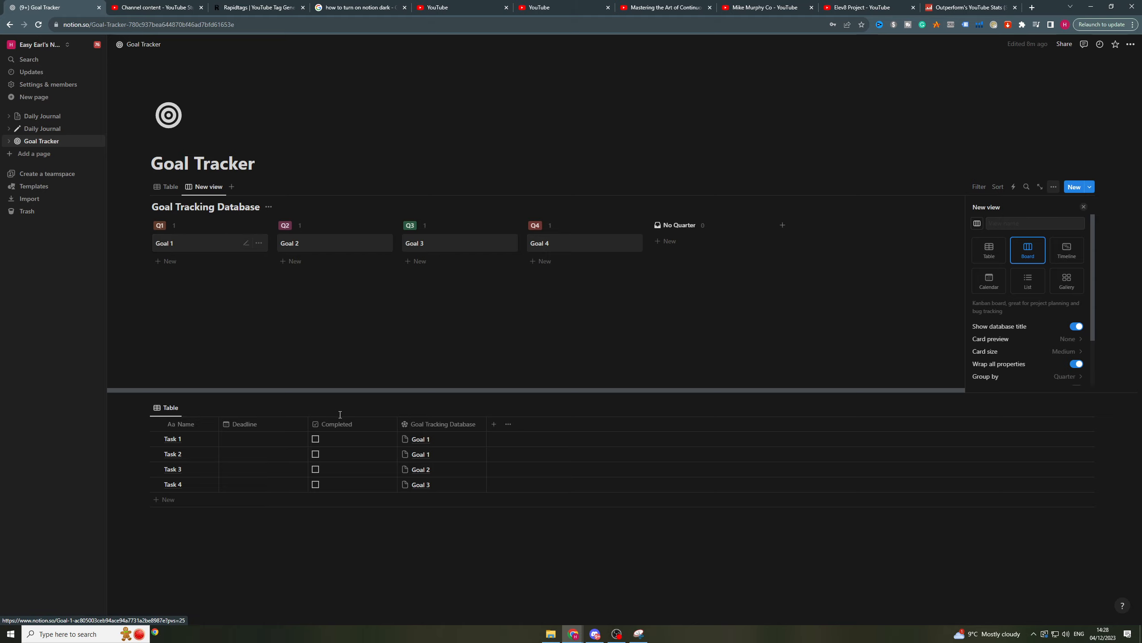
- Try marking Task 1 and Task 2 as completed with the board shown, and clear both checkboxes again
{"action": "left_click", "coordinate": [315, 443]}
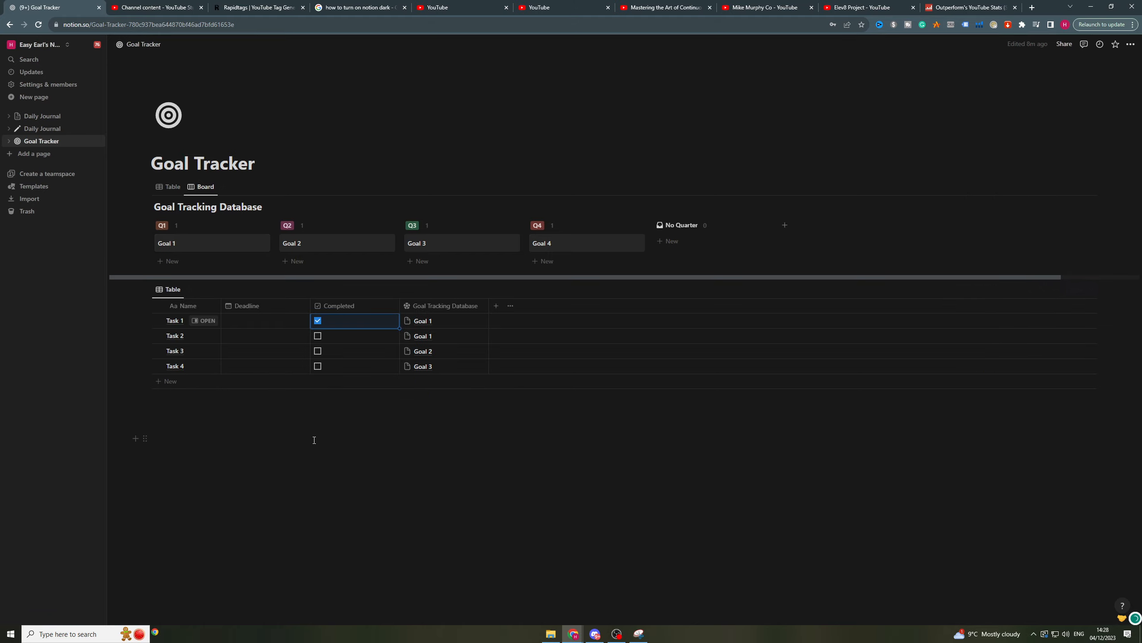
{"action": "left_click", "coordinate": [318, 337]}
{"action": "left_click", "coordinate": [318, 337]}
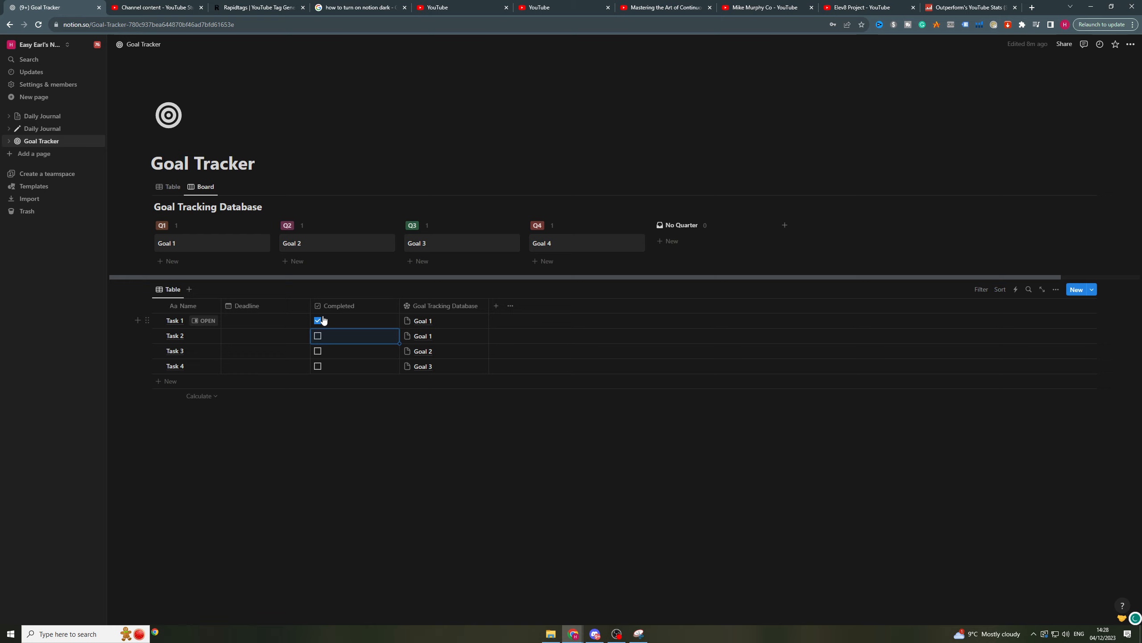
{"action": "left_click", "coordinate": [319, 320]}
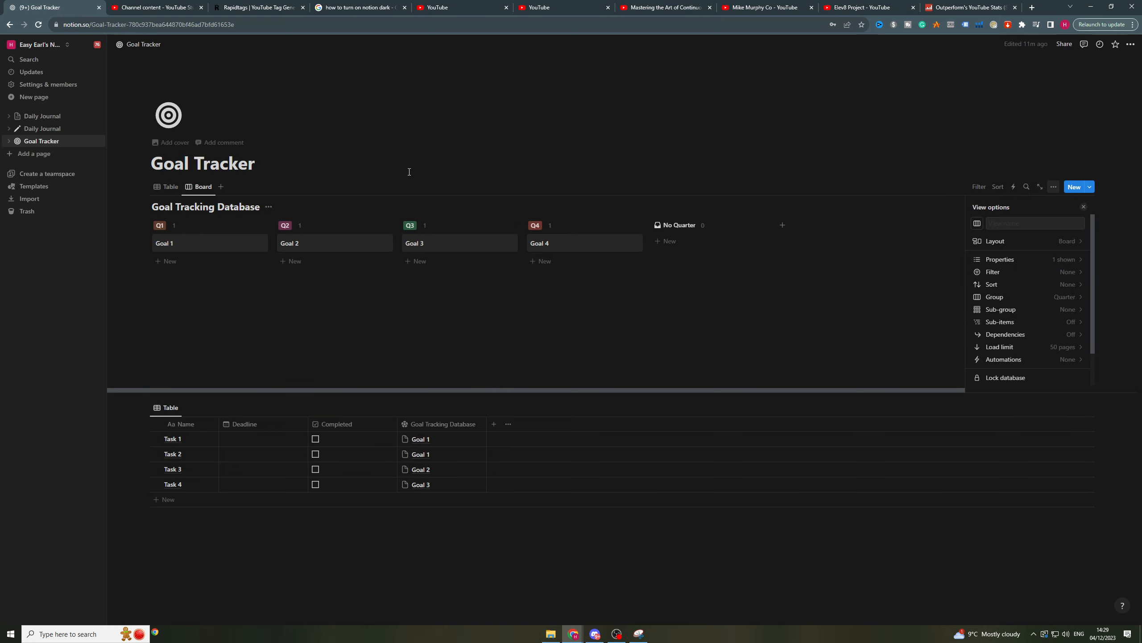
- Show the Progress property on the Board view's goal cards and mark Task 1 as completed
{"action": "left_click", "coordinate": [203, 190]}
{"action": "left_click", "coordinate": [209, 215]}
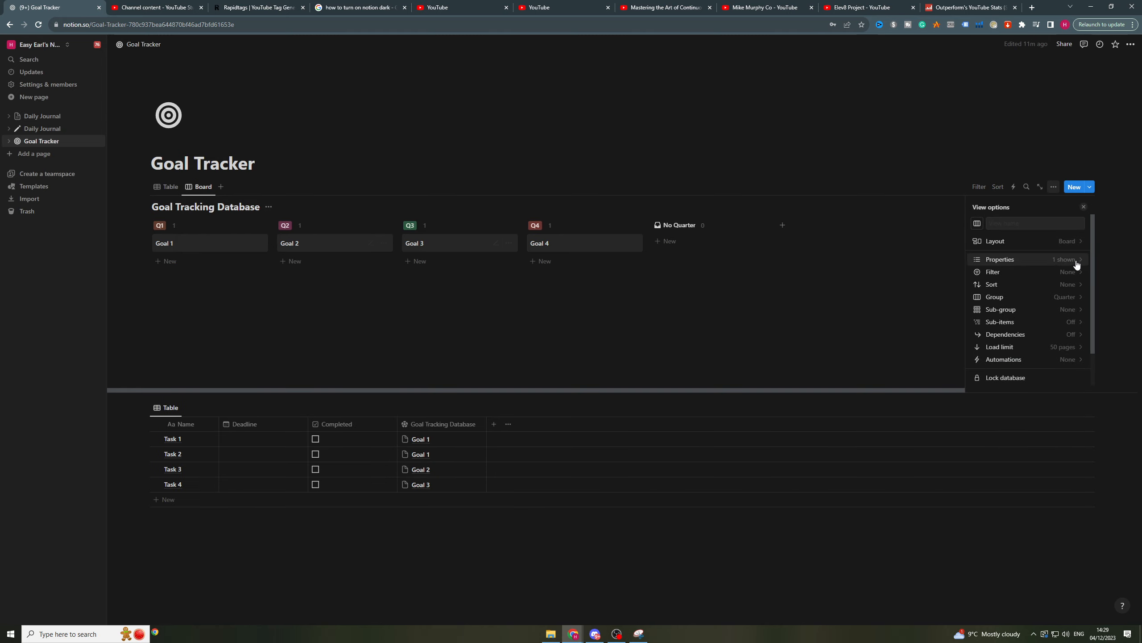
{"action": "left_click", "coordinate": [1051, 264]}
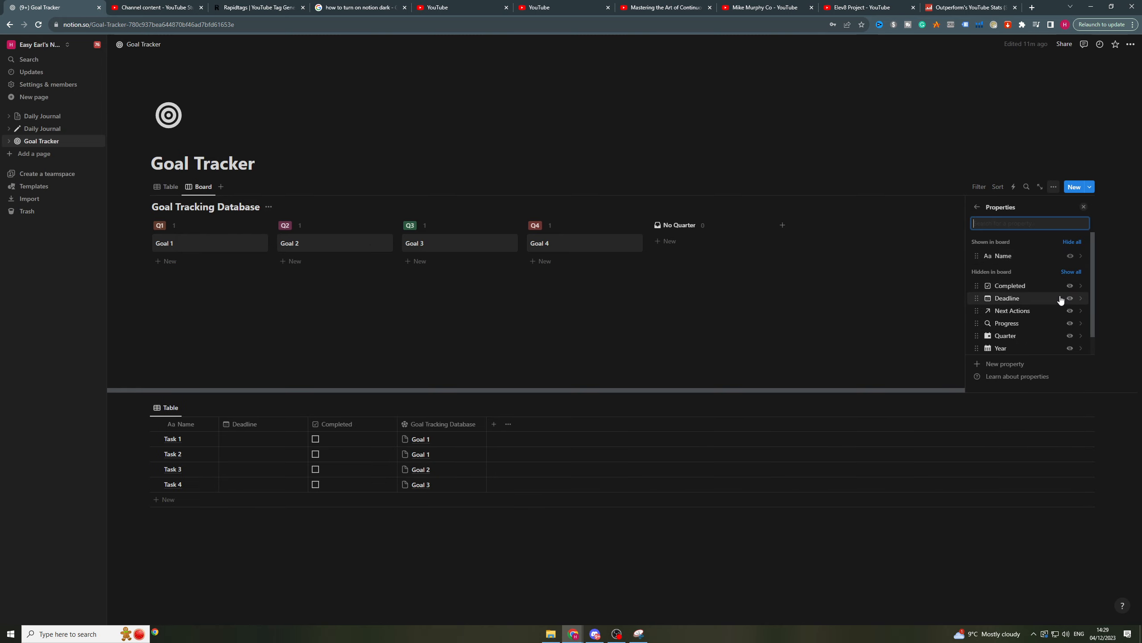
{"action": "scroll", "coordinate": [1059, 300], "scroll_direction": "down", "scroll_amount": 1}
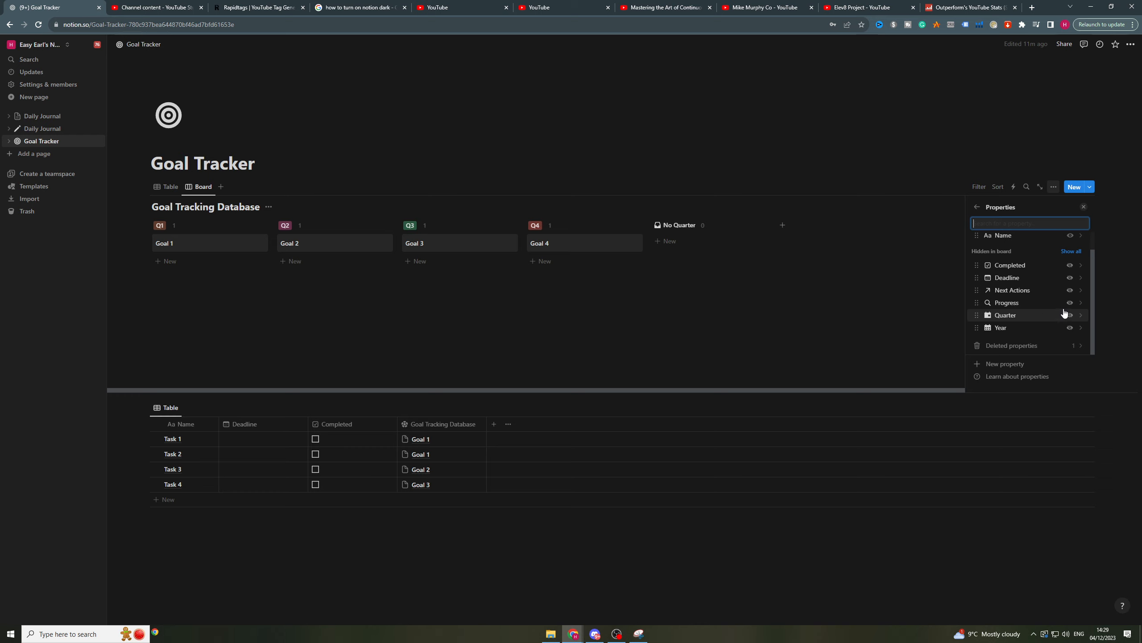
{"action": "left_click", "coordinate": [1070, 303]}
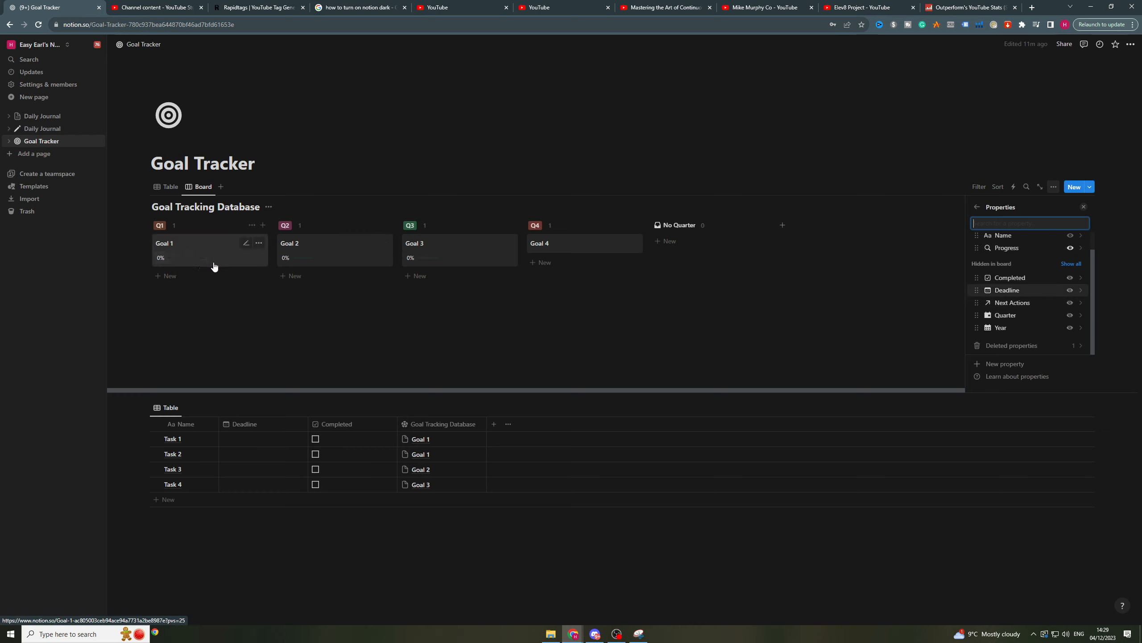
{"action": "left_click", "coordinate": [315, 438]}
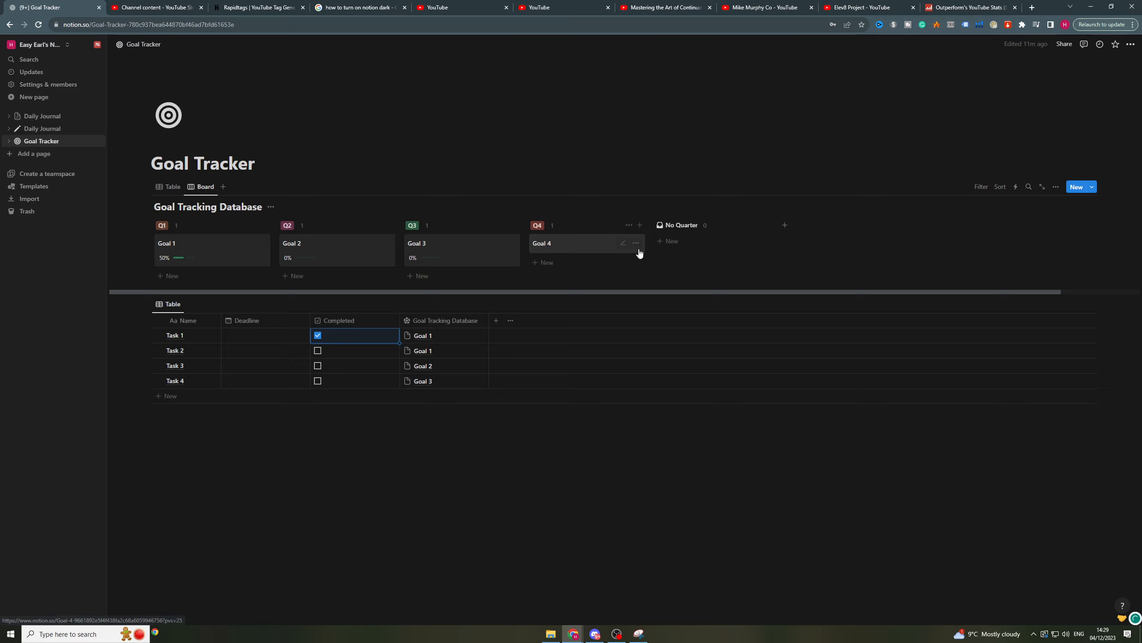
{"action": "left_click", "coordinate": [391, 472]}
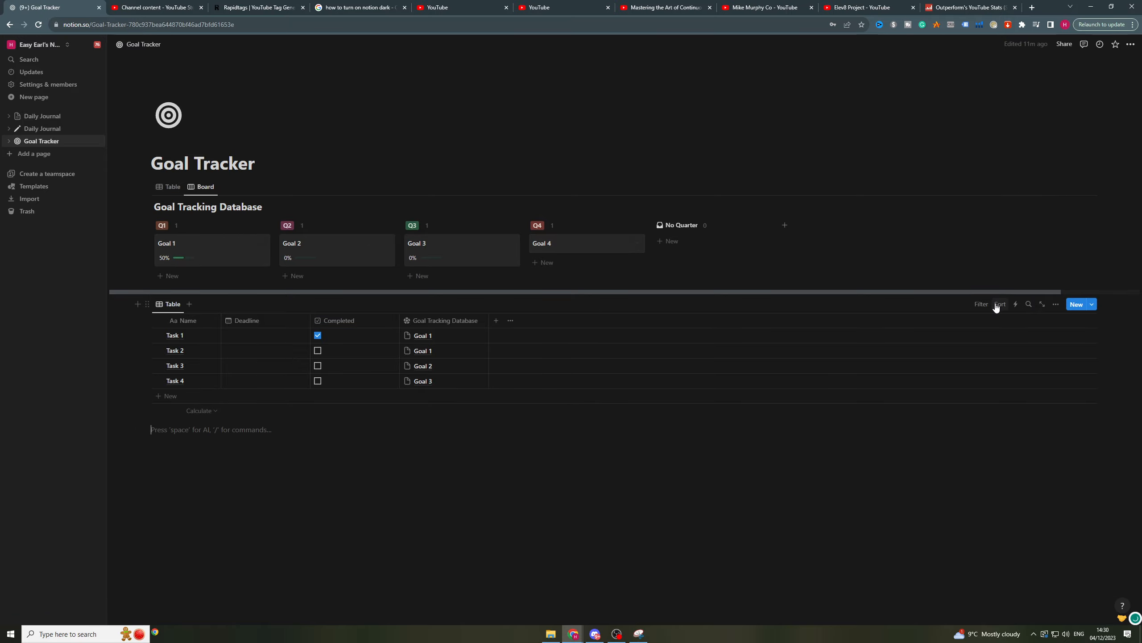
{"action": "left_click", "coordinate": [996, 306]}
{"action": "left_click", "coordinate": [983, 304]}
{"action": "left_click", "coordinate": [981, 306]}
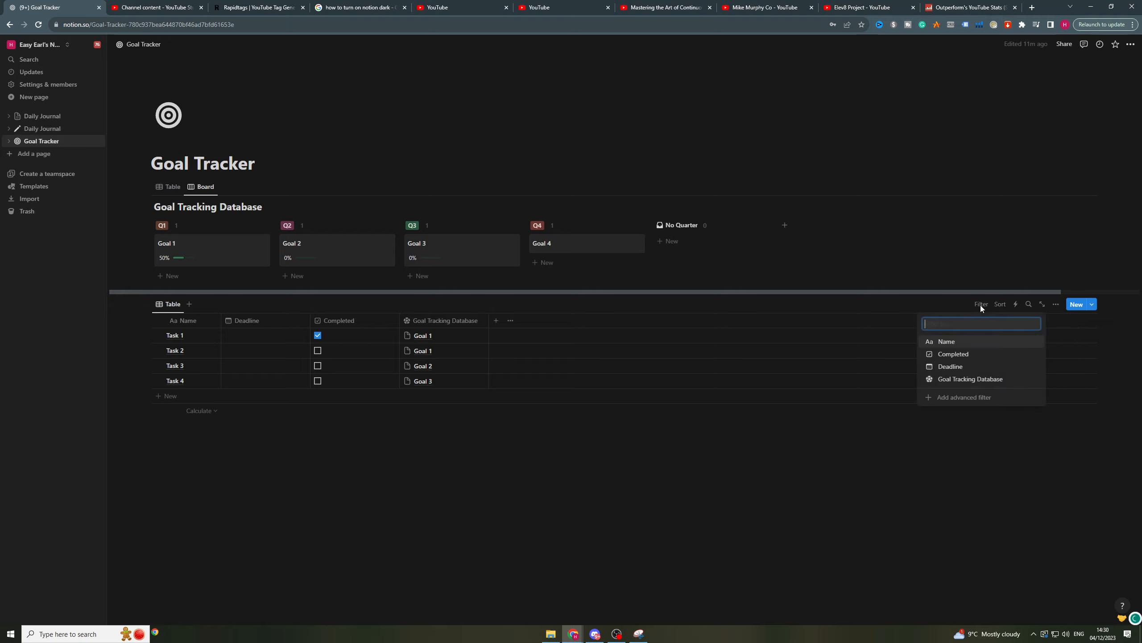
{"action": "left_click", "coordinate": [693, 436]}
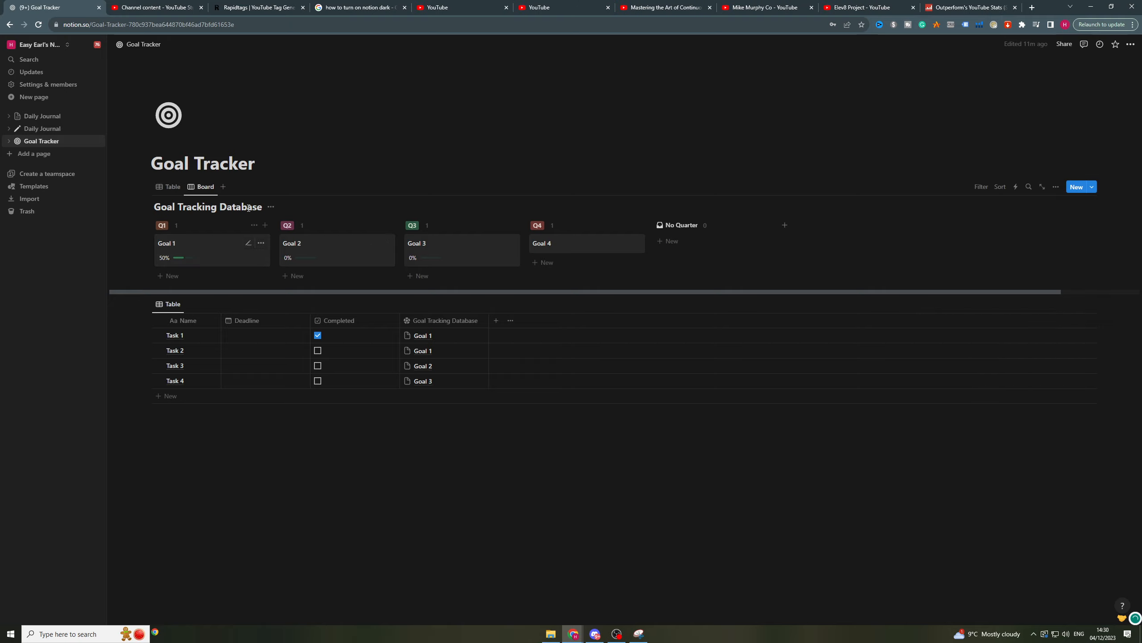
- Show the Deadline property on the Board view's goal cards, leaving Completed hidden
{"action": "left_click", "coordinate": [202, 186]}
{"action": "left_click", "coordinate": [212, 219]}
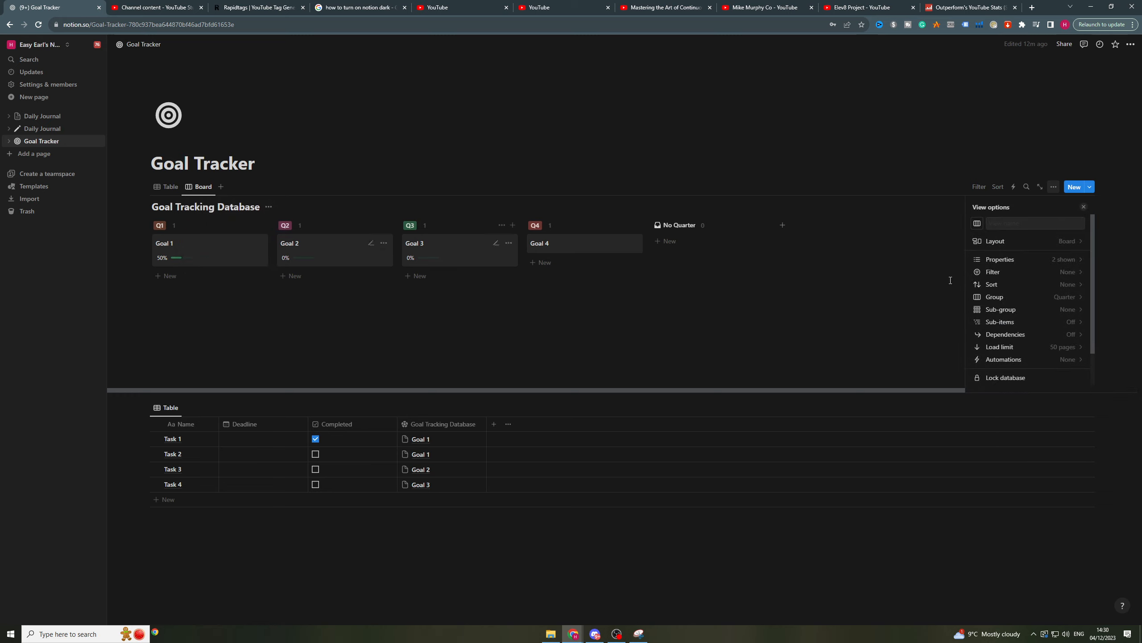
{"action": "left_click", "coordinate": [1072, 260]}
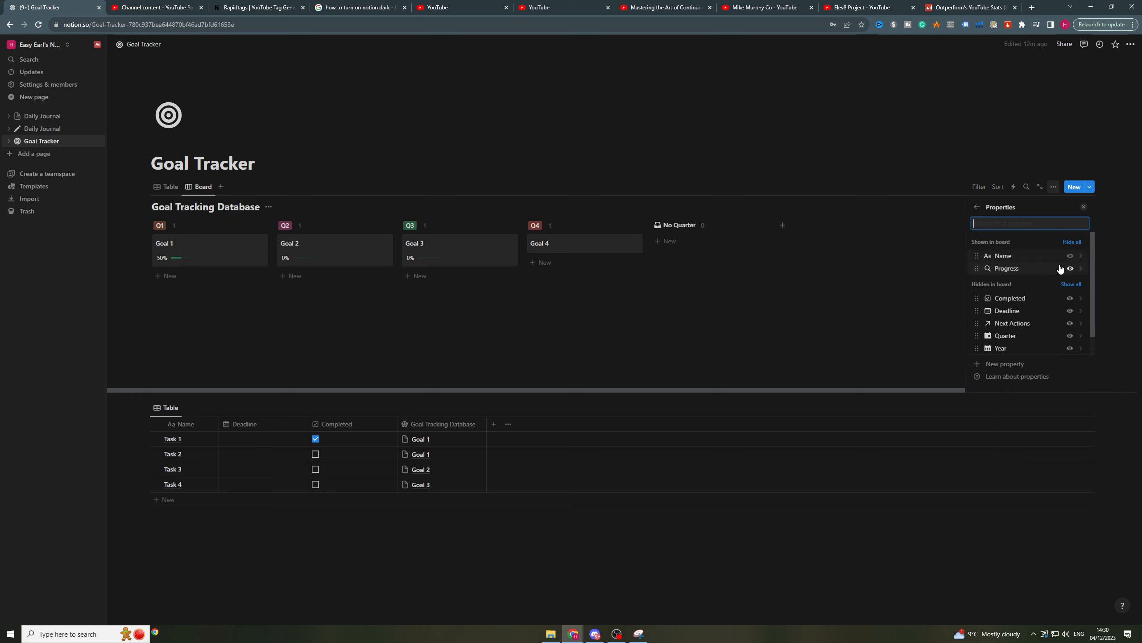
{"action": "scroll", "coordinate": [1003, 315], "scroll_direction": "down", "scroll_amount": 1}
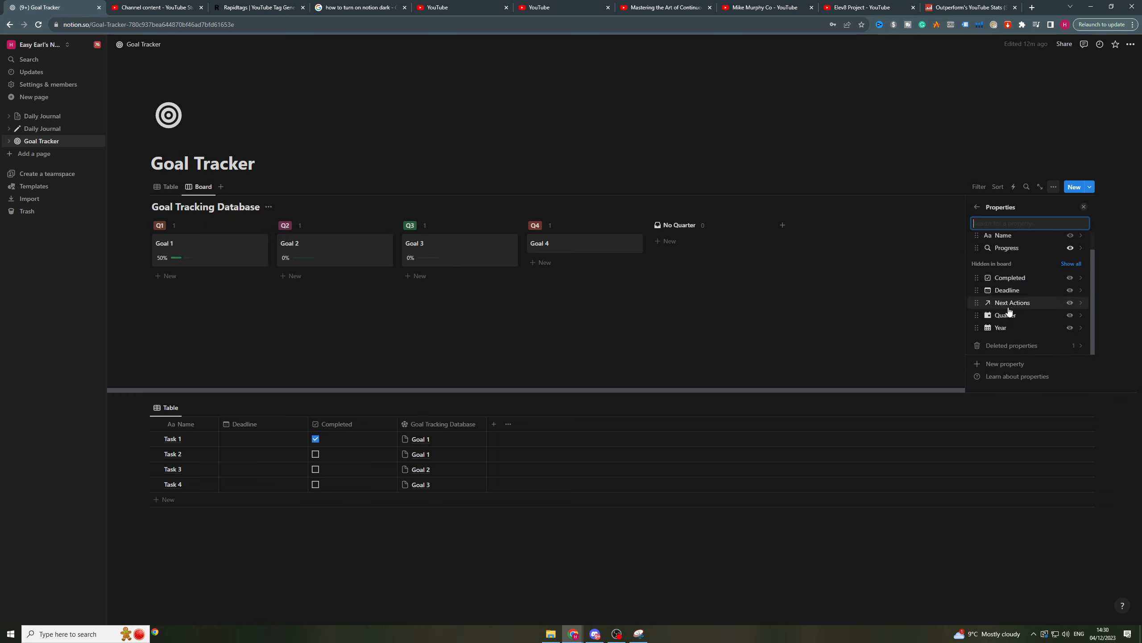
{"action": "left_click", "coordinate": [1070, 290]}
{"action": "left_click", "coordinate": [1071, 290]}
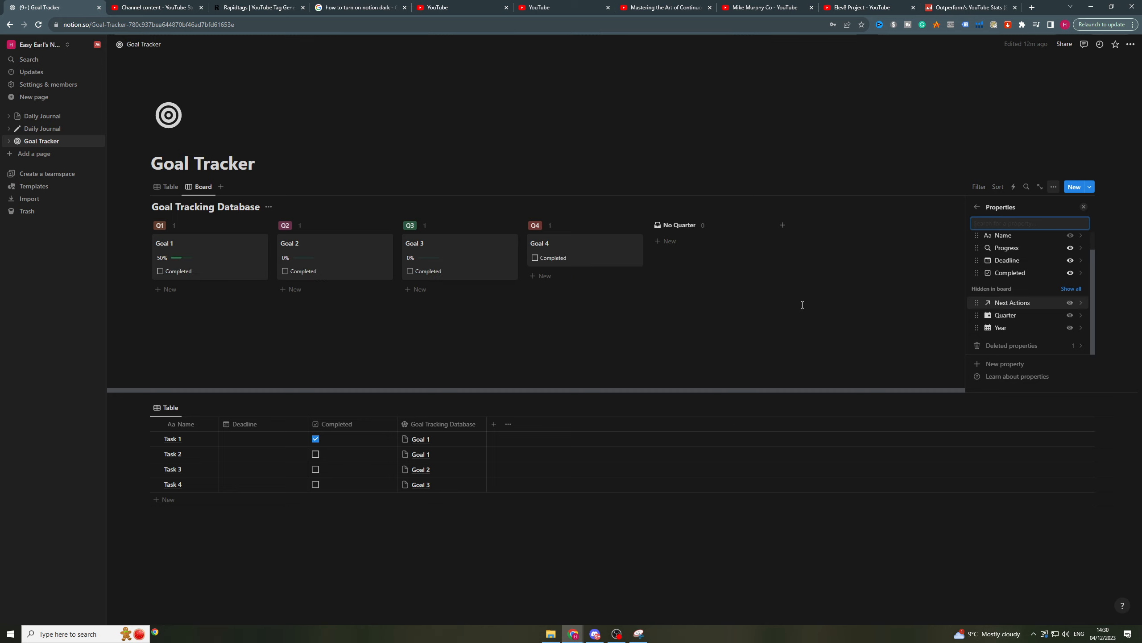
{"action": "left_click", "coordinate": [1070, 272]}
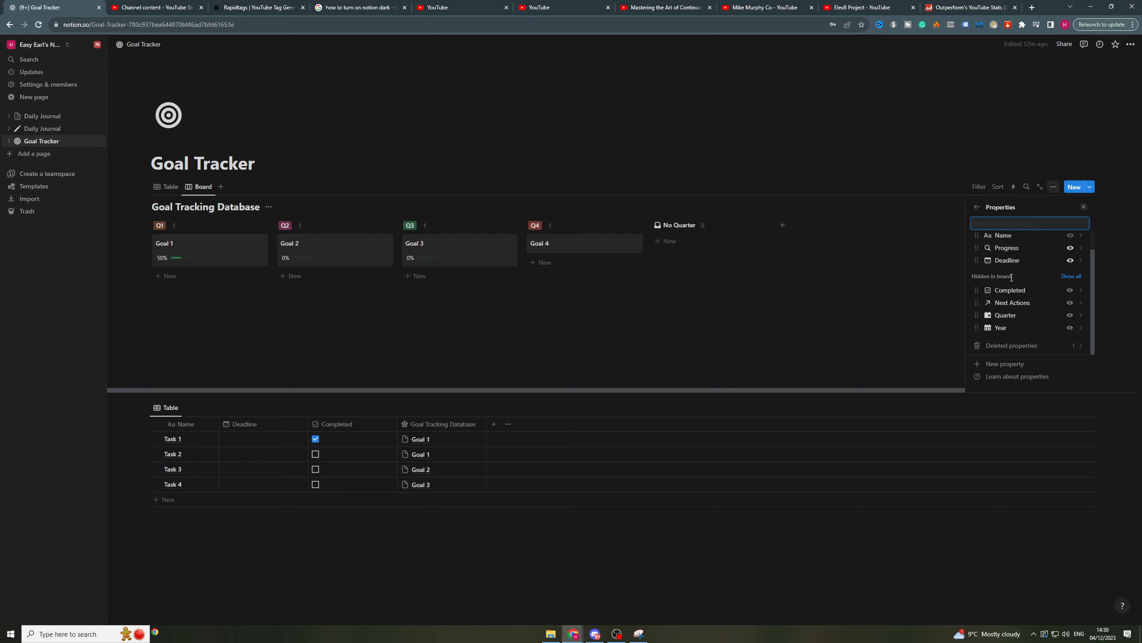
{"action": "left_click", "coordinate": [820, 342]}
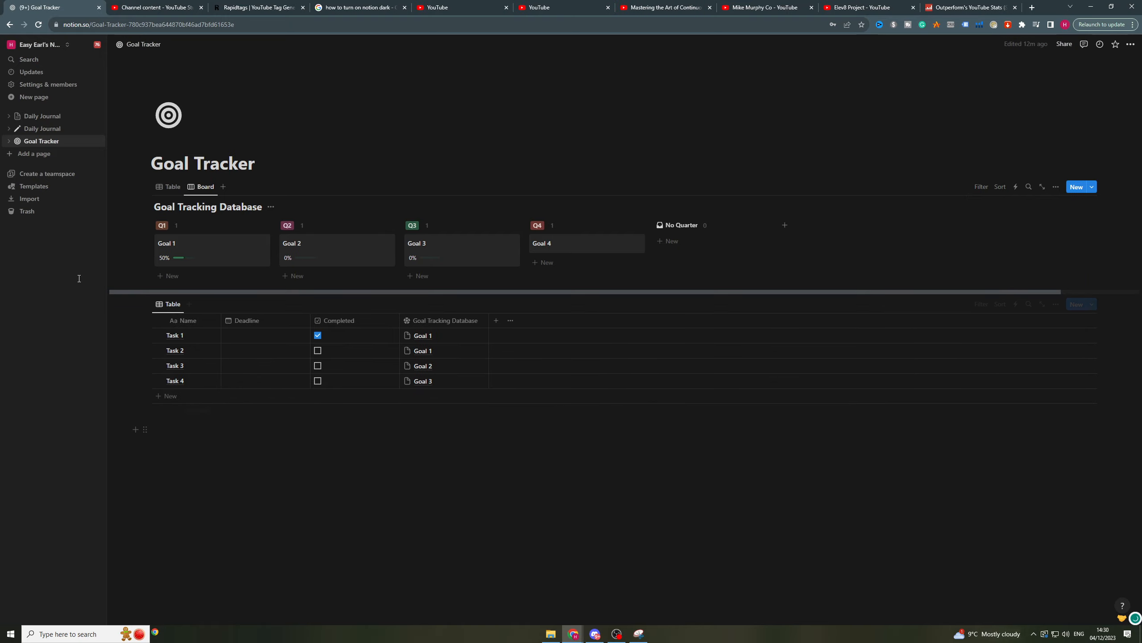